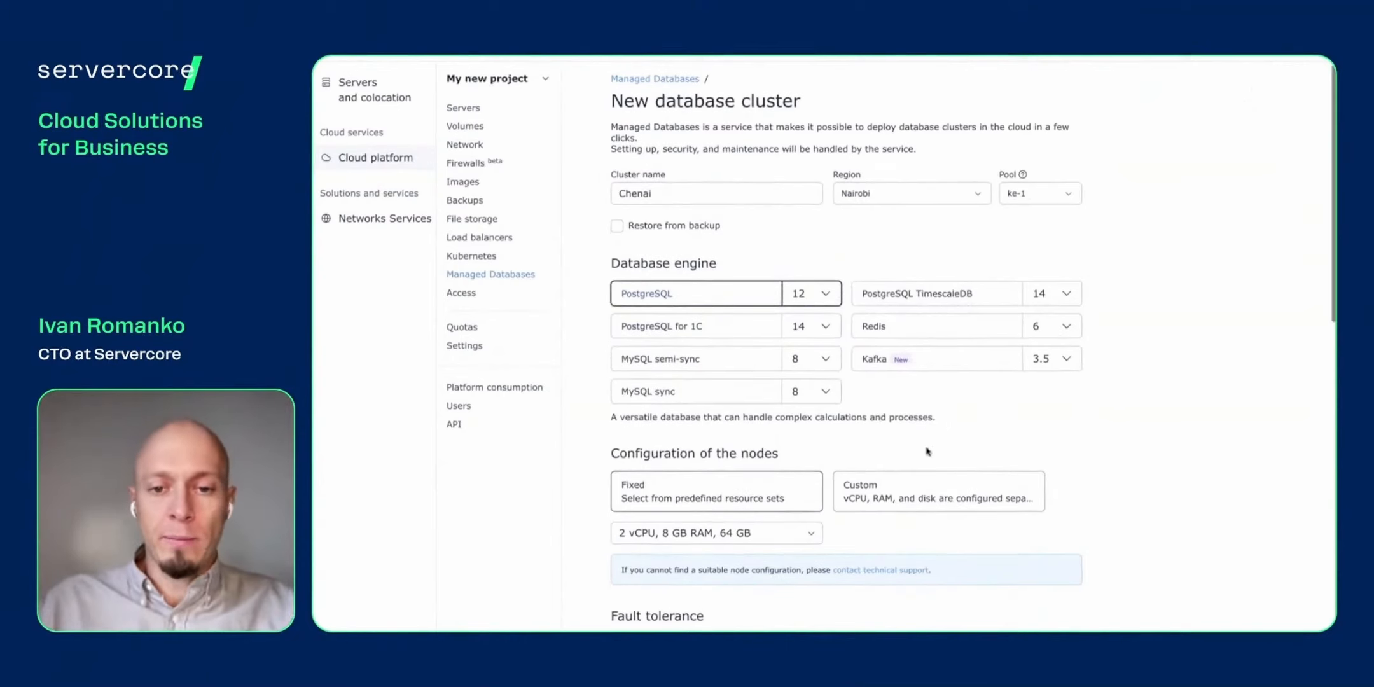
Examine the predefined and custom node configuration options, ending on the fixed 2 vCPU, 8 GB RAM, 64 GB configuration
{"action": "scroll", "coordinate": [927, 450], "scroll_direction": "down", "scroll_amount": 1}
{"action": "scroll", "coordinate": [927, 450], "scroll_direction": "down", "scroll_amount": 3}
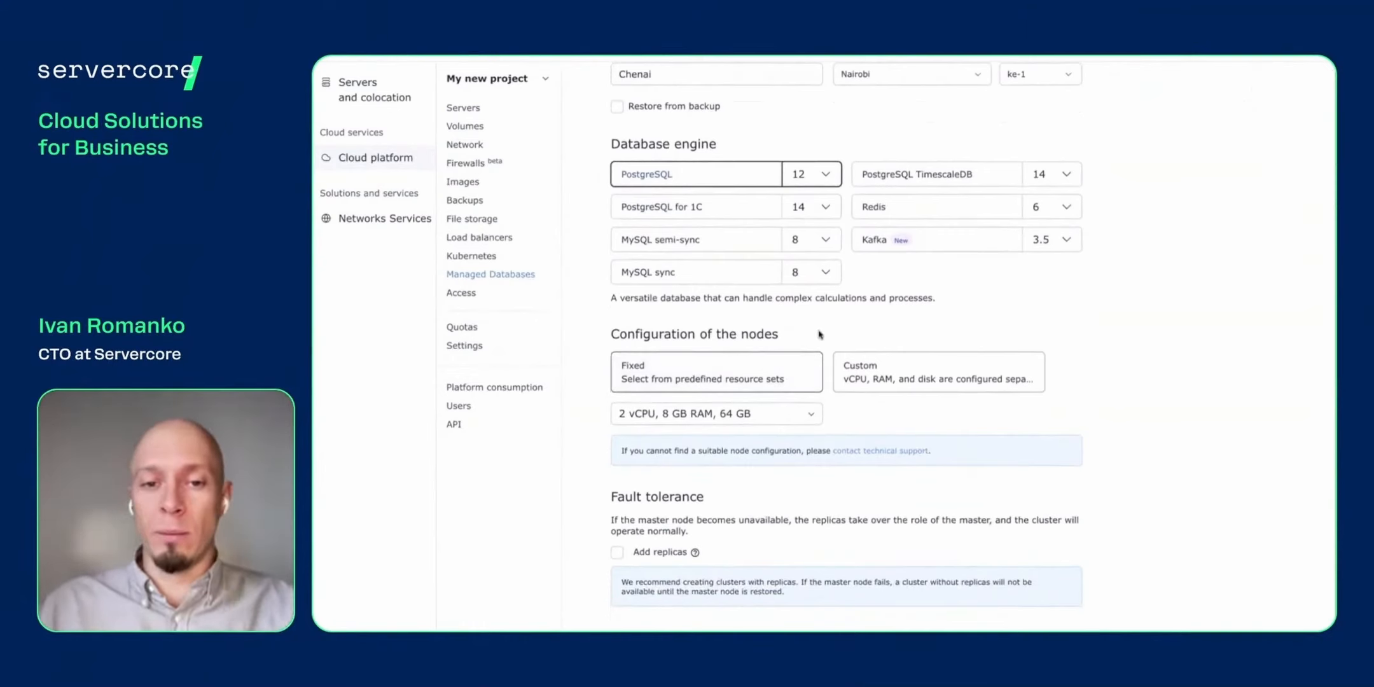
{"action": "left_click", "coordinate": [791, 413]}
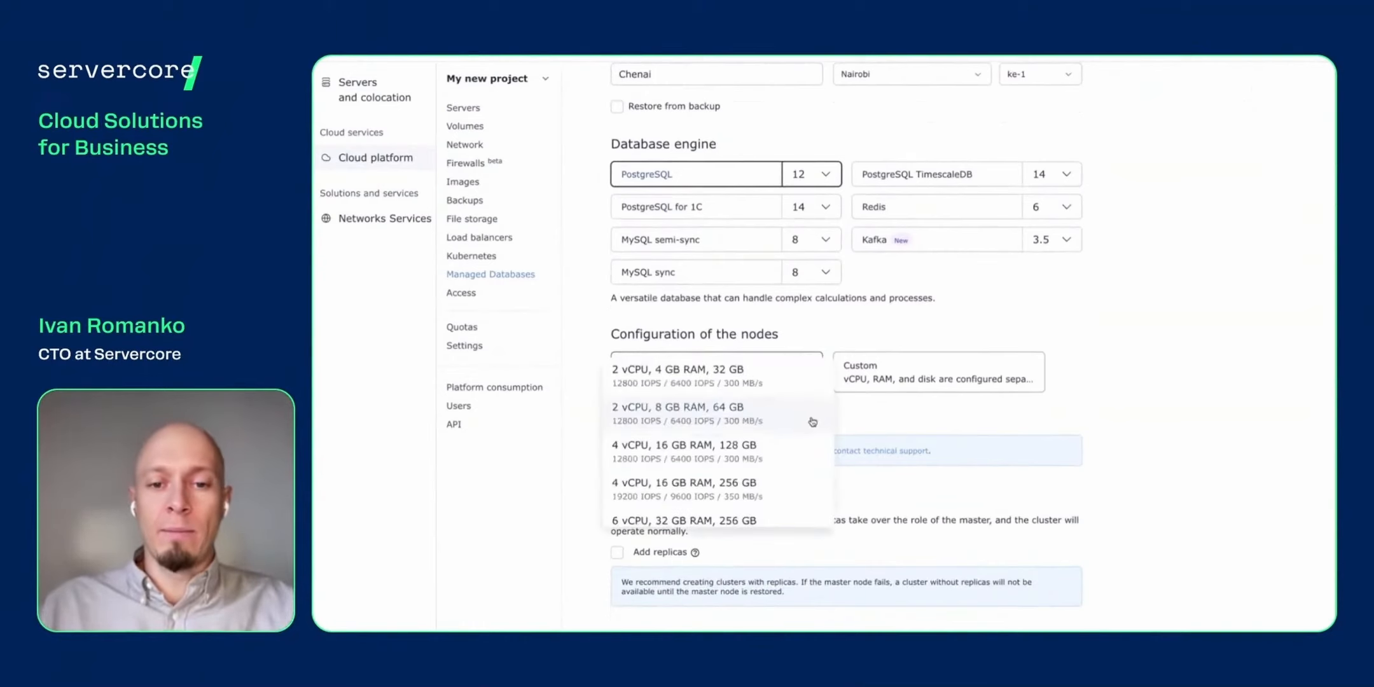
{"action": "scroll", "coordinate": [792, 460], "scroll_direction": "down", "scroll_amount": 2}
{"action": "scroll", "coordinate": [792, 460], "scroll_direction": "down", "scroll_amount": 6}
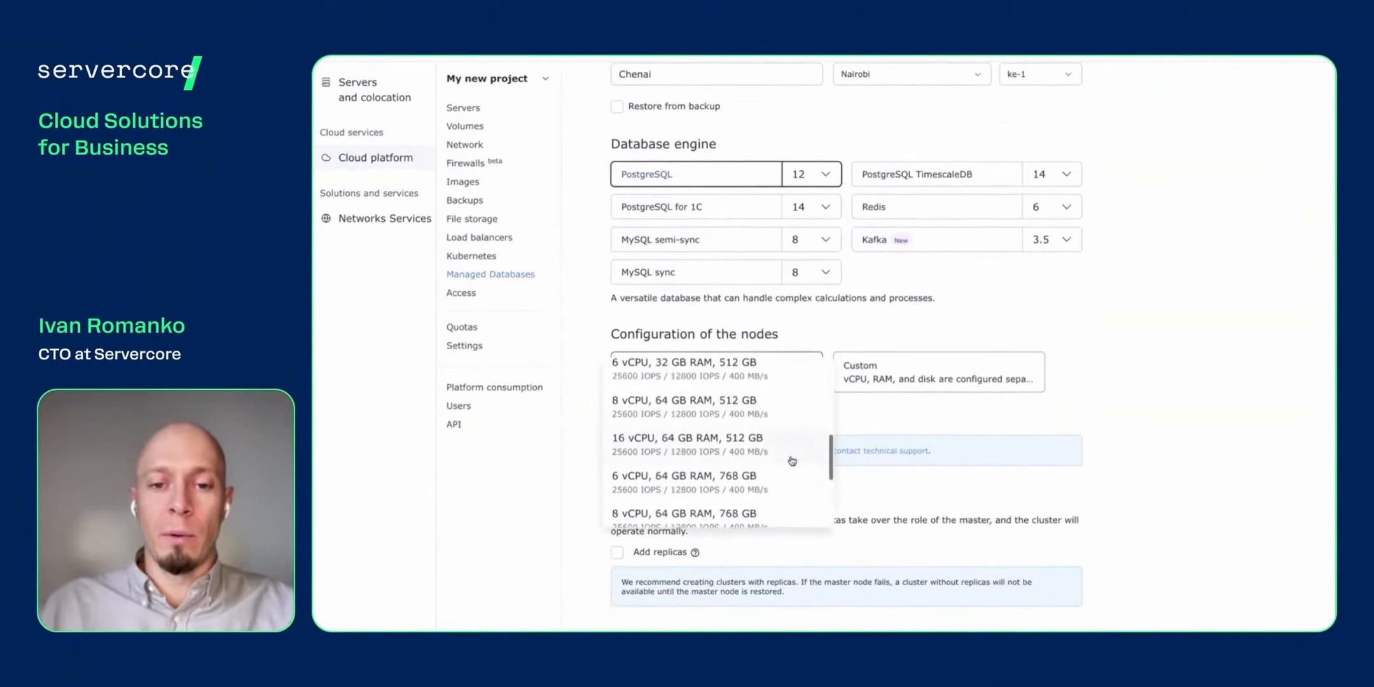
{"action": "scroll", "coordinate": [792, 460], "scroll_direction": "down", "scroll_amount": 2}
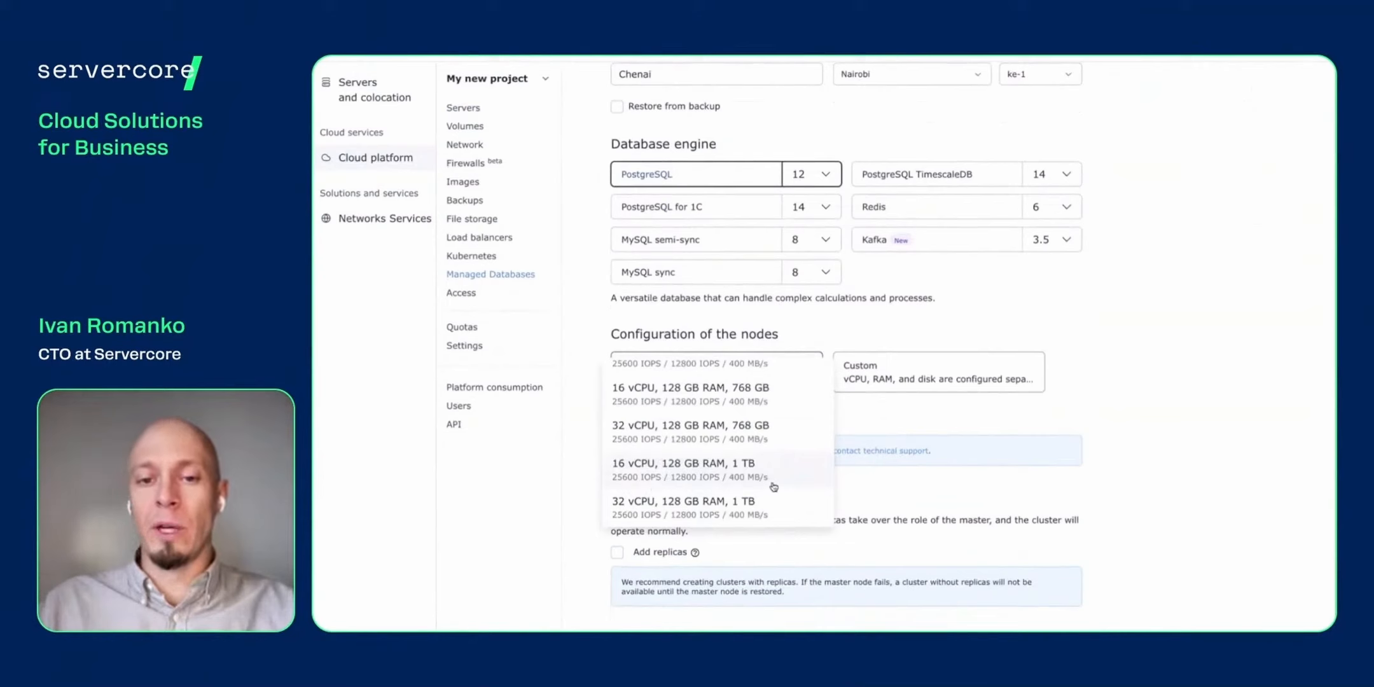
{"action": "left_click", "coordinate": [835, 439]}
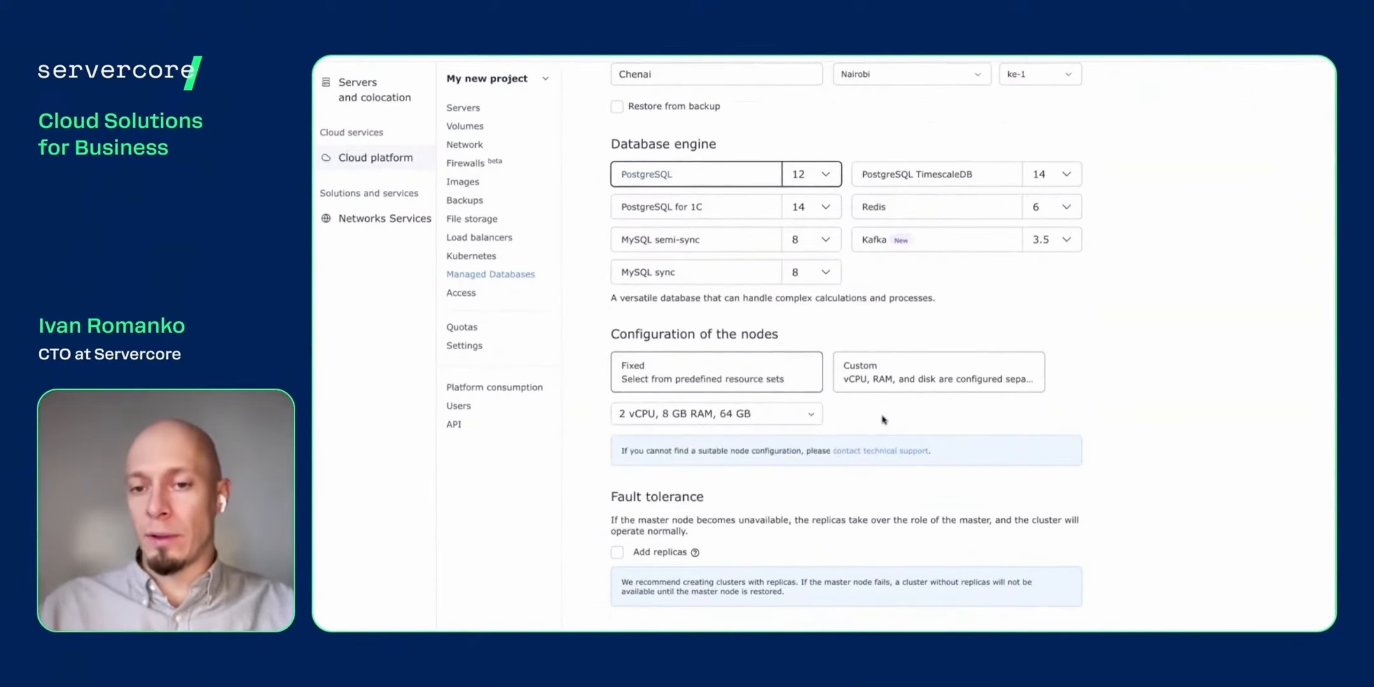
{"action": "left_click", "coordinate": [923, 381]}
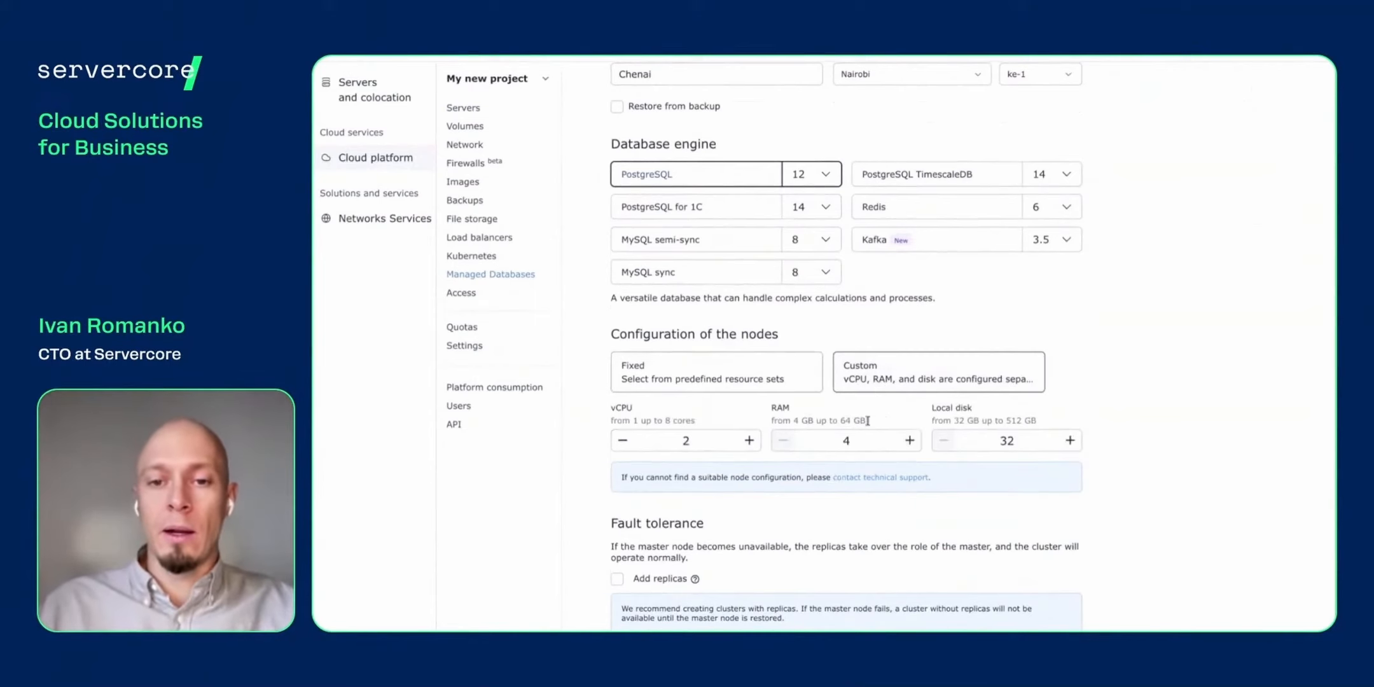
{"action": "left_click", "coordinate": [782, 381]}
{"action": "left_click", "coordinate": [769, 427]}
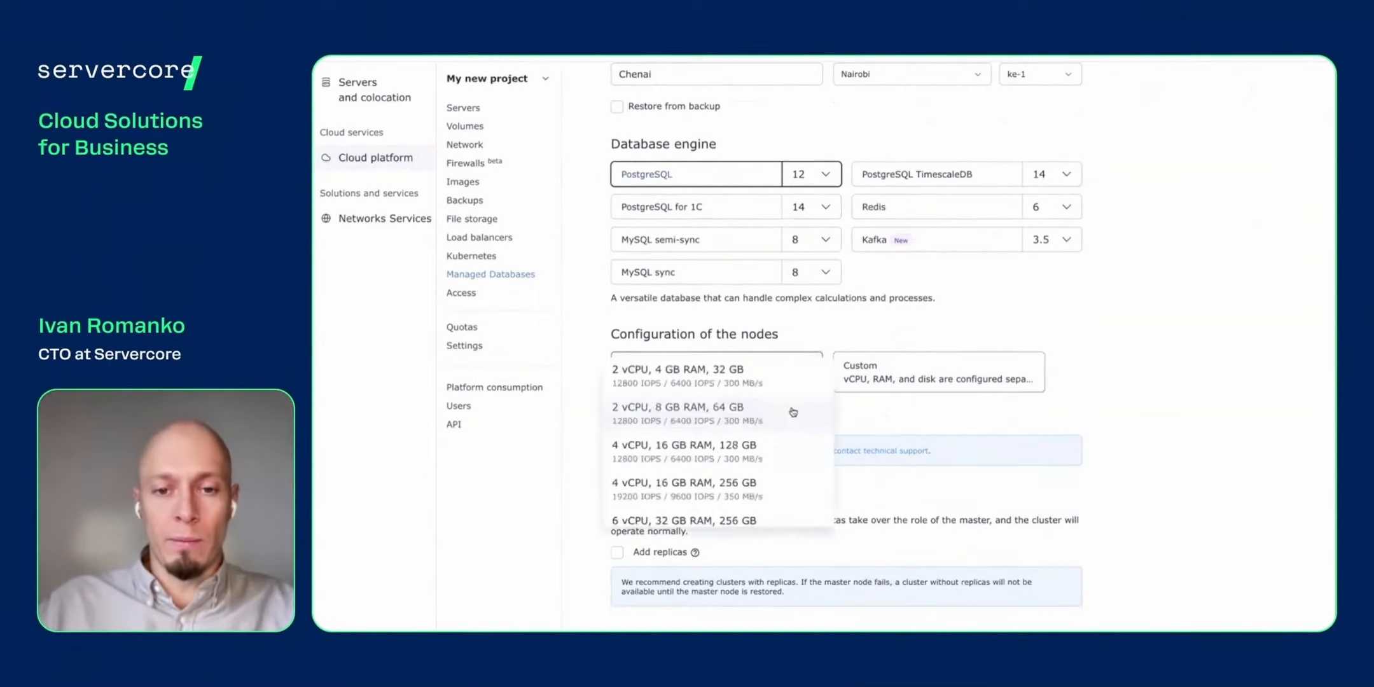
{"action": "left_click", "coordinate": [698, 402]}
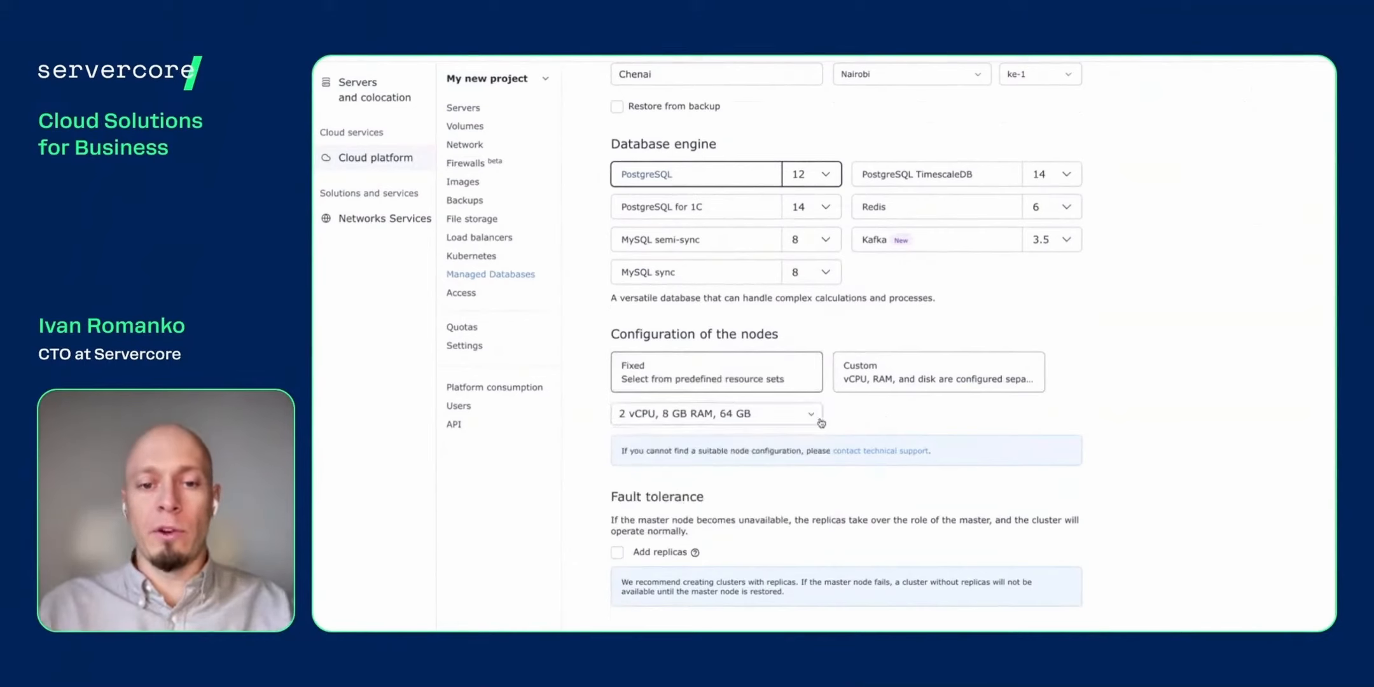
Examine the fault tolerance section and its explanation of replicas for the new cluster
{"action": "scroll", "coordinate": [893, 445], "scroll_direction": "down", "scroll_amount": 4}
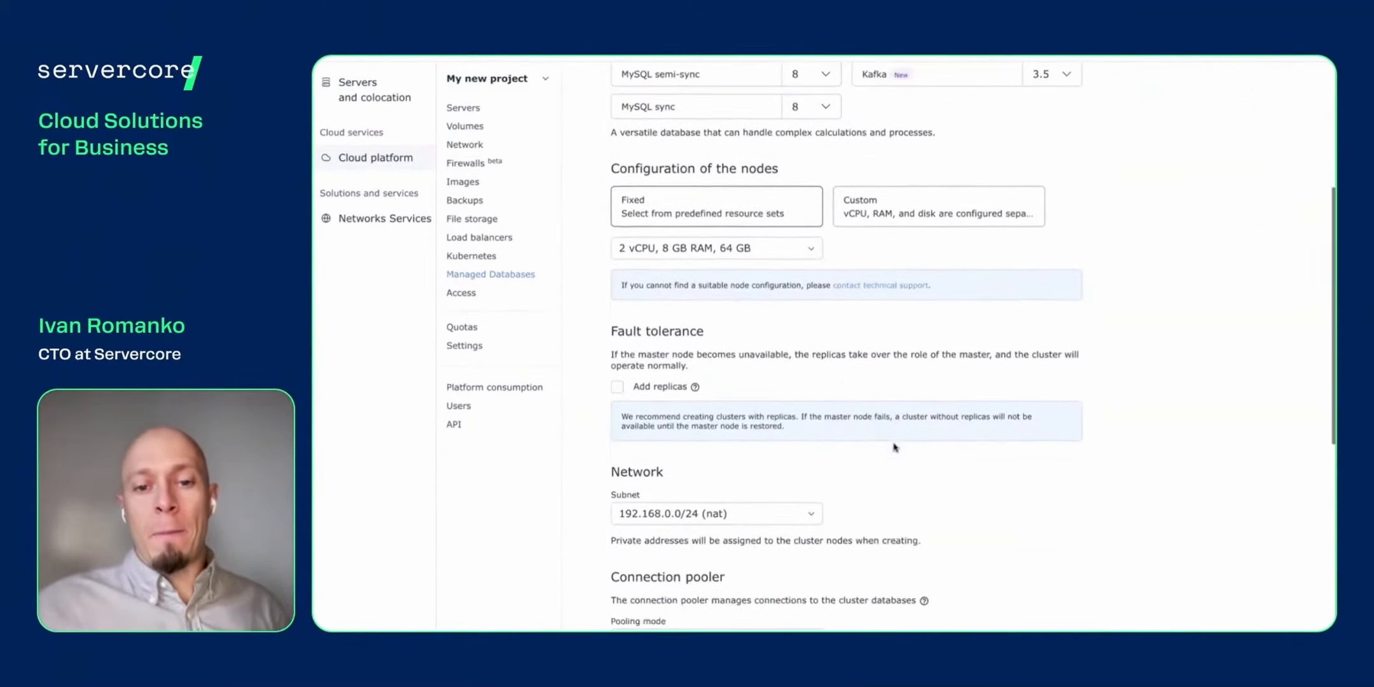
{"action": "scroll", "coordinate": [894, 447], "scroll_direction": "down", "scroll_amount": 1}
{"action": "left_click", "coordinate": [617, 254]}
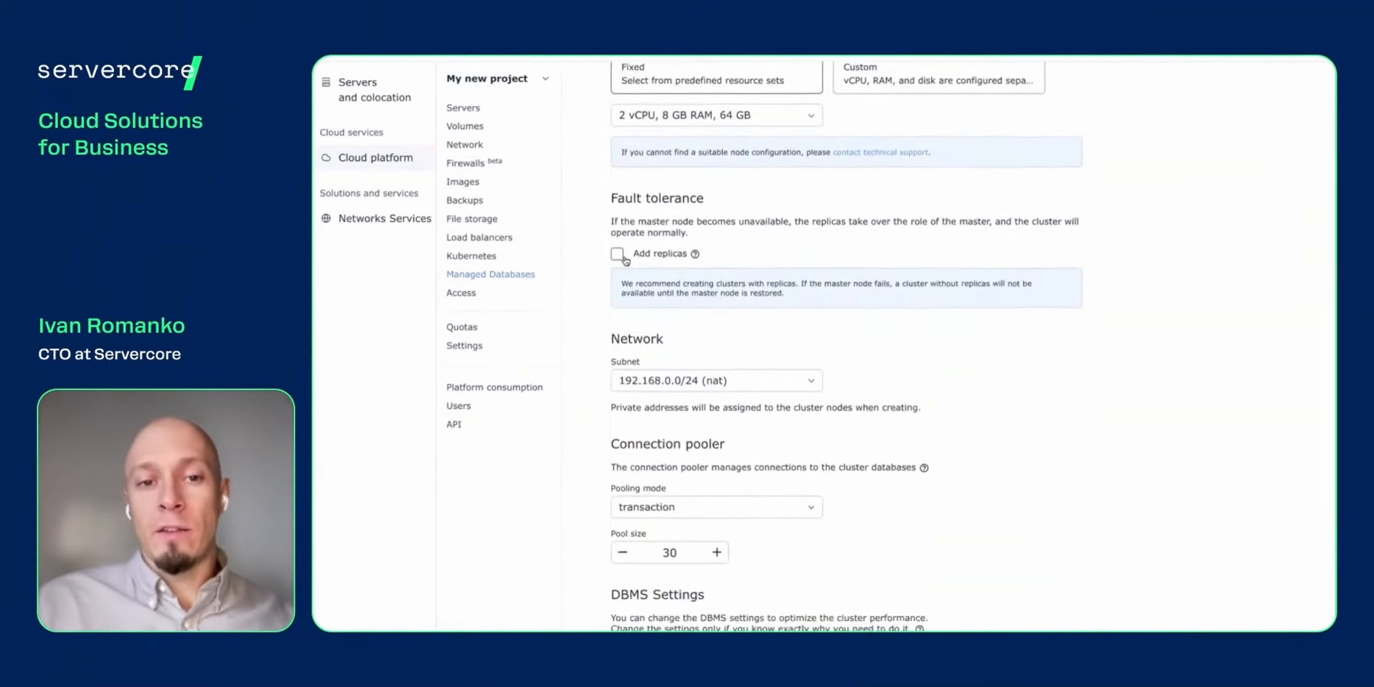
{"action": "left_click", "coordinate": [618, 255]}
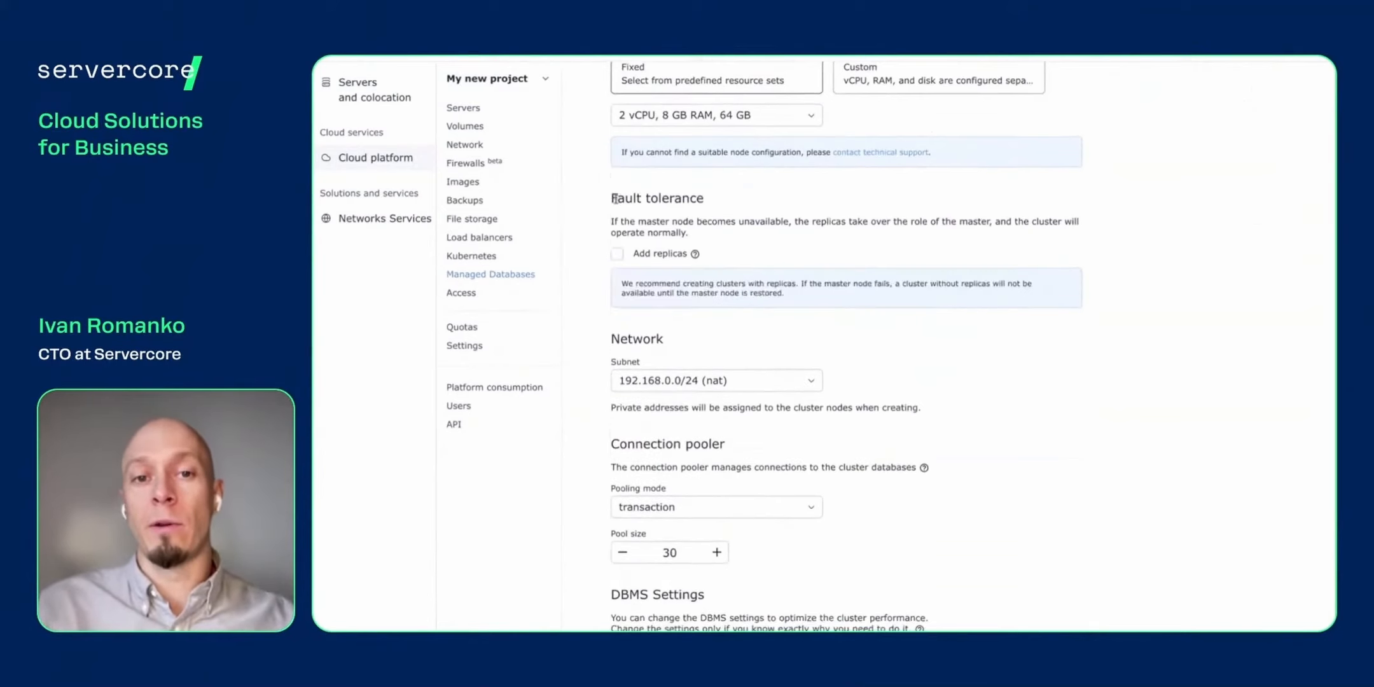
{"action": "left_click_drag", "start_coordinate": [612, 198], "coordinate": [717, 201]}
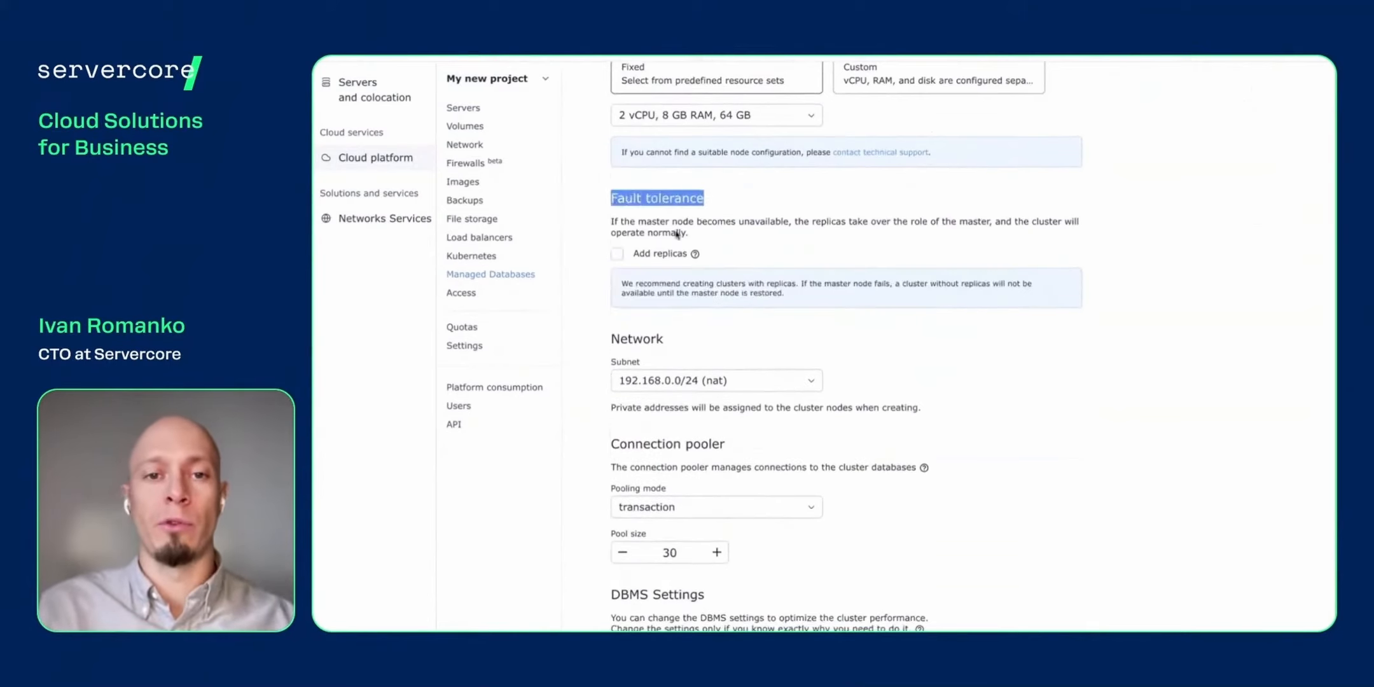
{"action": "double_click", "coordinate": [627, 233]}
{"action": "scroll", "coordinate": [627, 234], "scroll_direction": "up", "scroll_amount": 5}
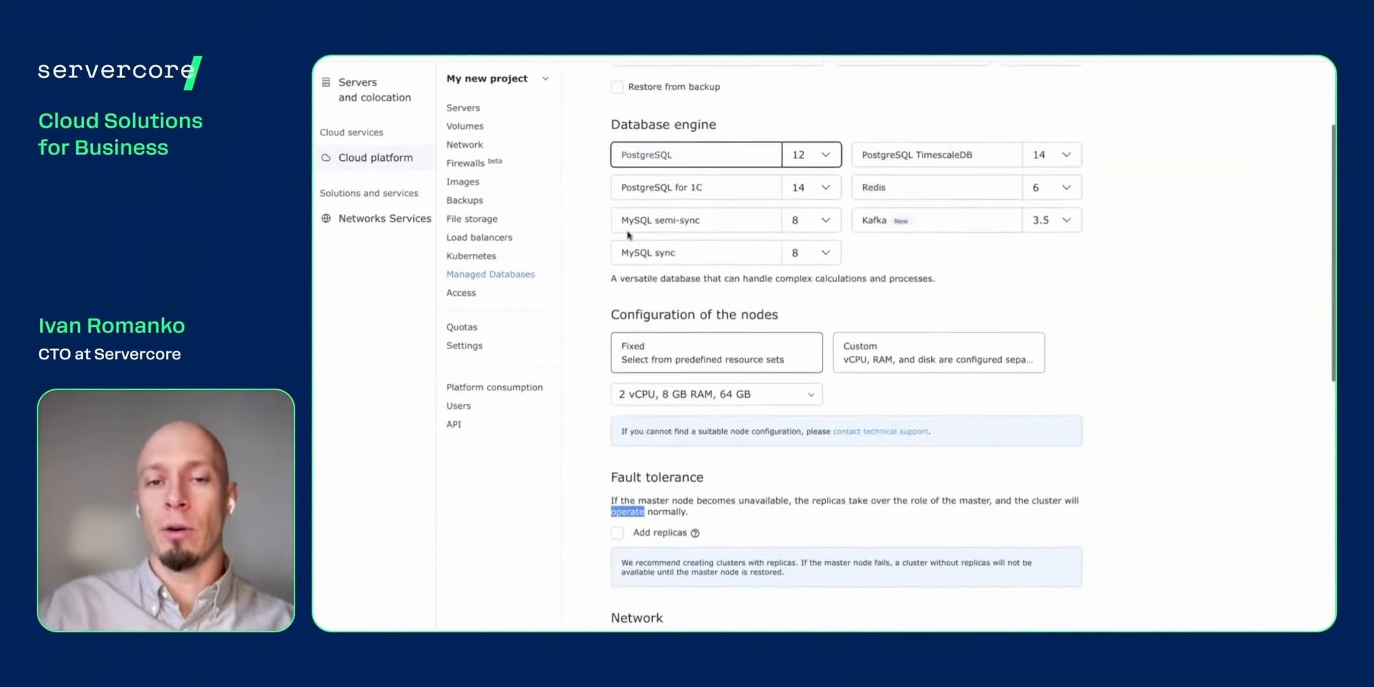
{"action": "left_click", "coordinate": [706, 502]}
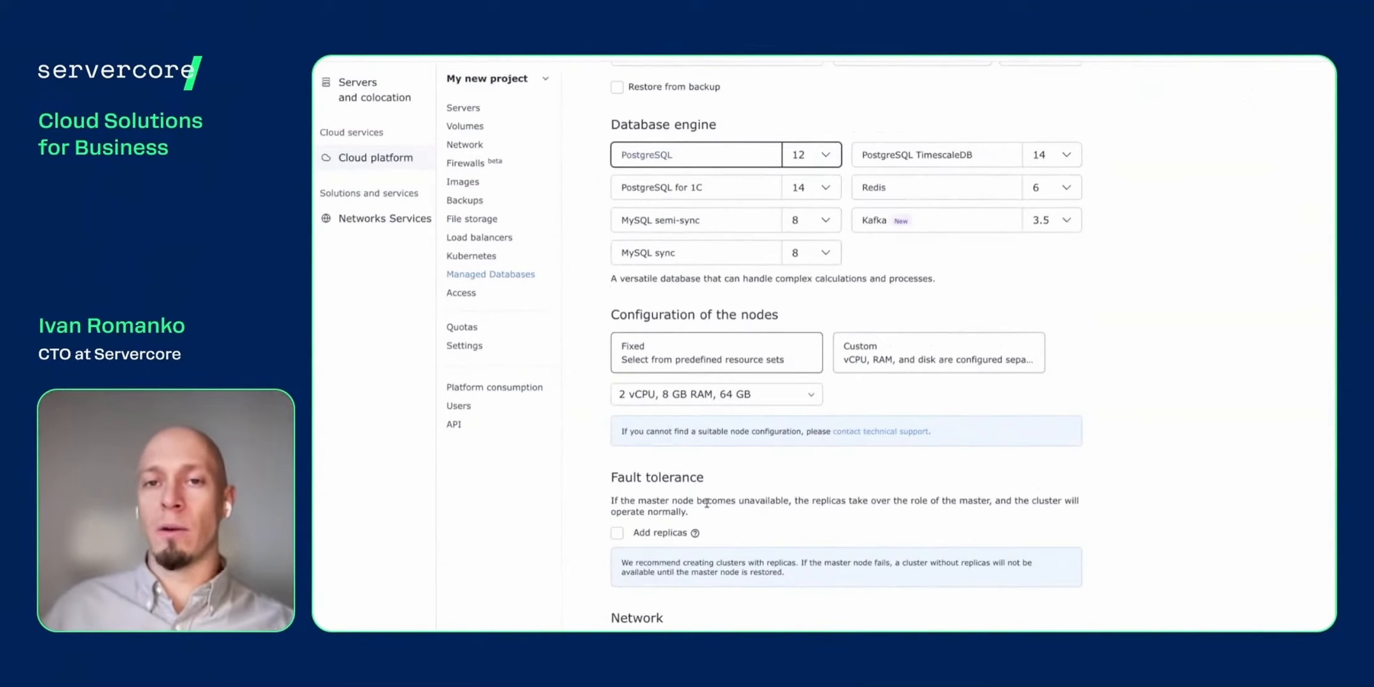
Add replicas to the new database cluster and set the number of replicas to 1
{"action": "left_click", "coordinate": [617, 533]}
{"action": "scroll", "coordinate": [625, 539], "scroll_direction": "down", "scroll_amount": 3}
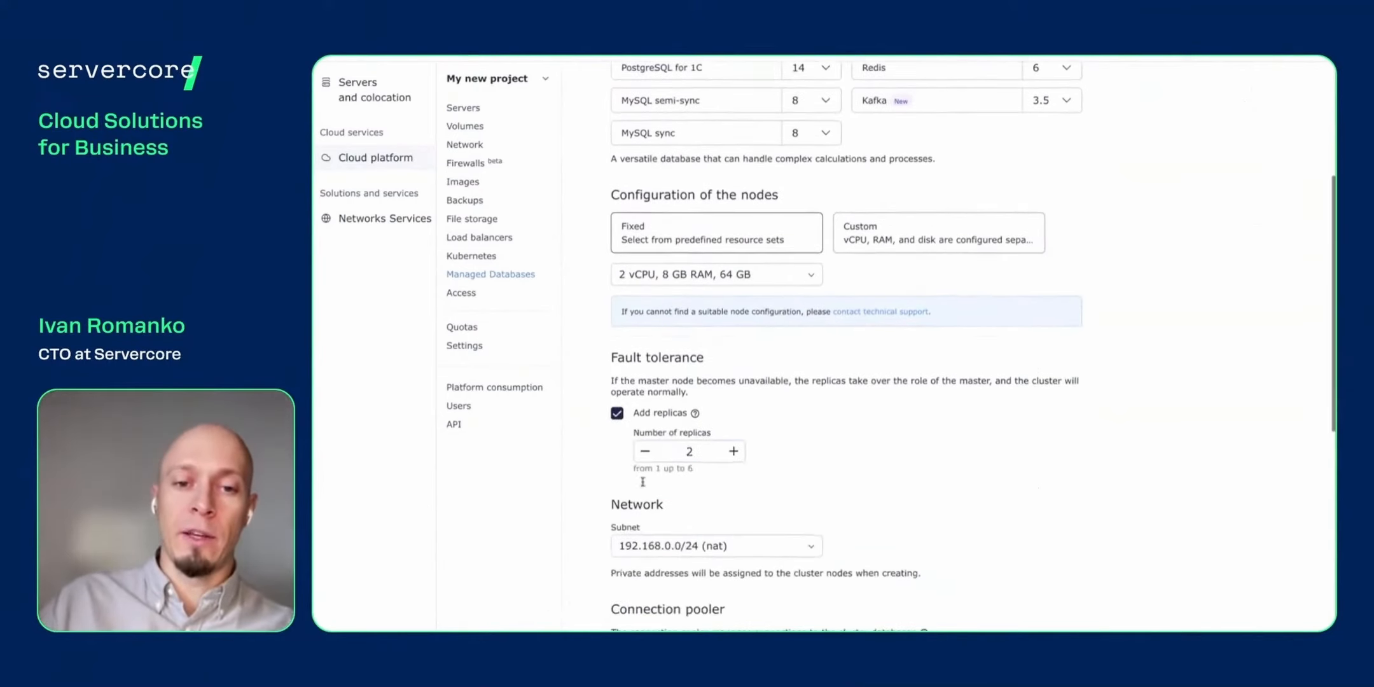
{"action": "double_click", "coordinate": [743, 459]}
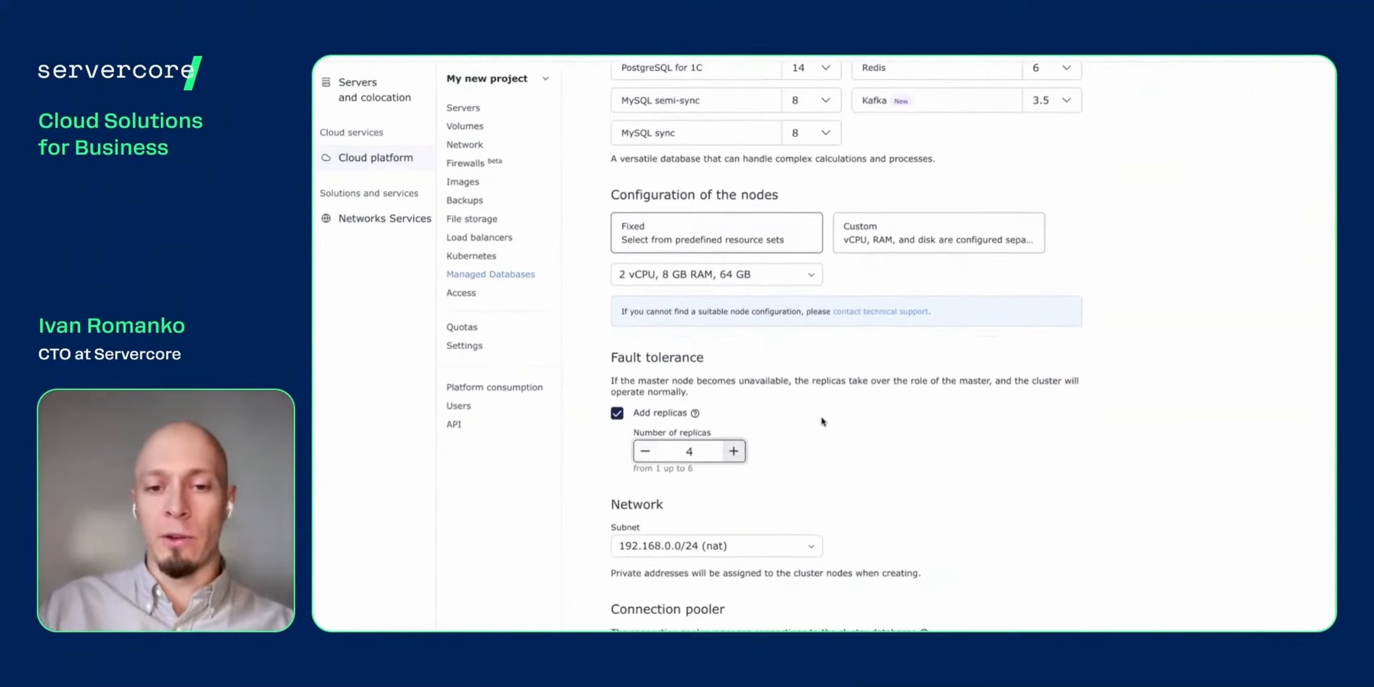
{"action": "scroll", "coordinate": [700, 458], "scroll_direction": "up", "scroll_amount": 1}
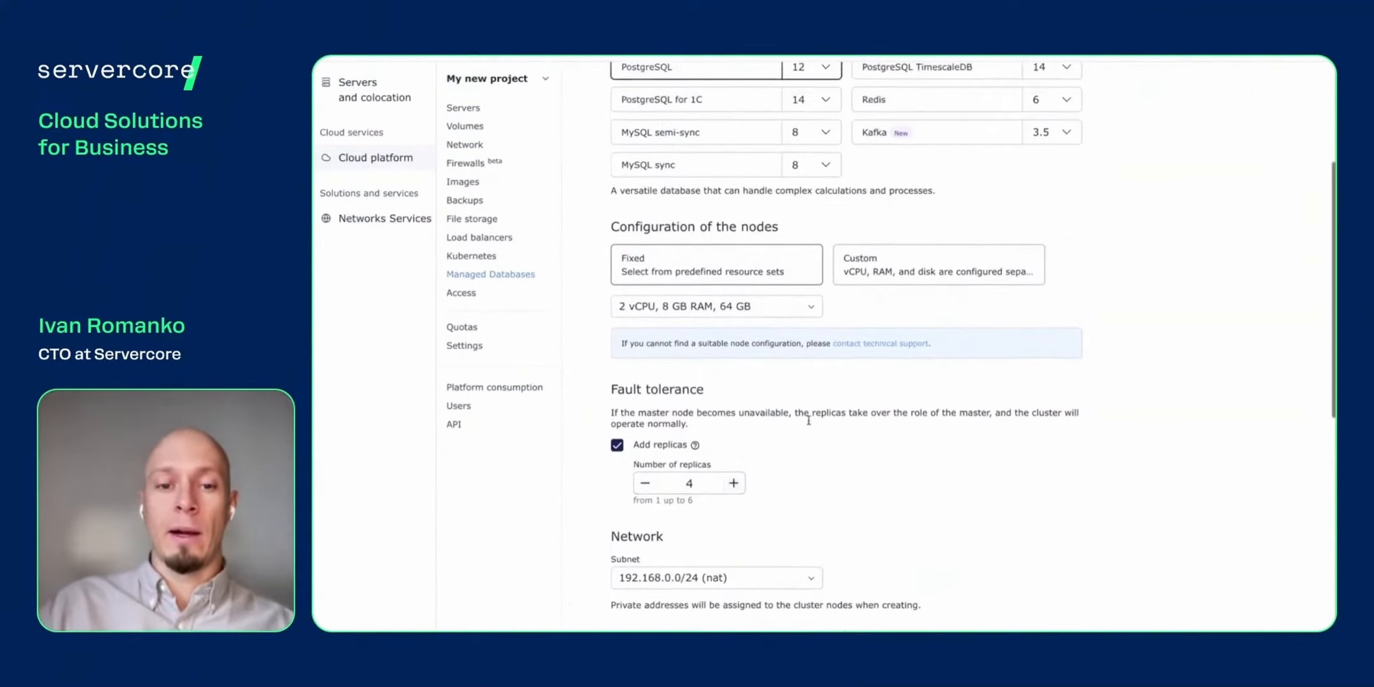
{"action": "left_click", "coordinate": [645, 482]}
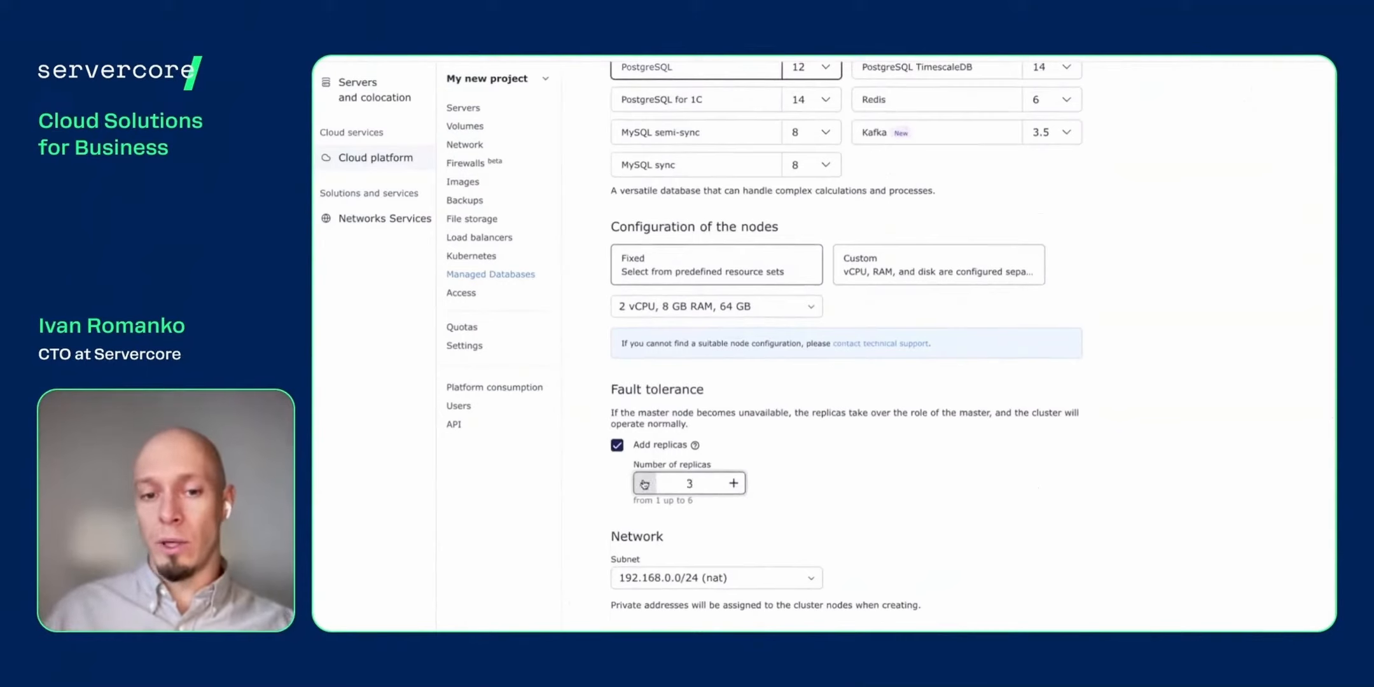
{"action": "double_click", "coordinate": [644, 483]}
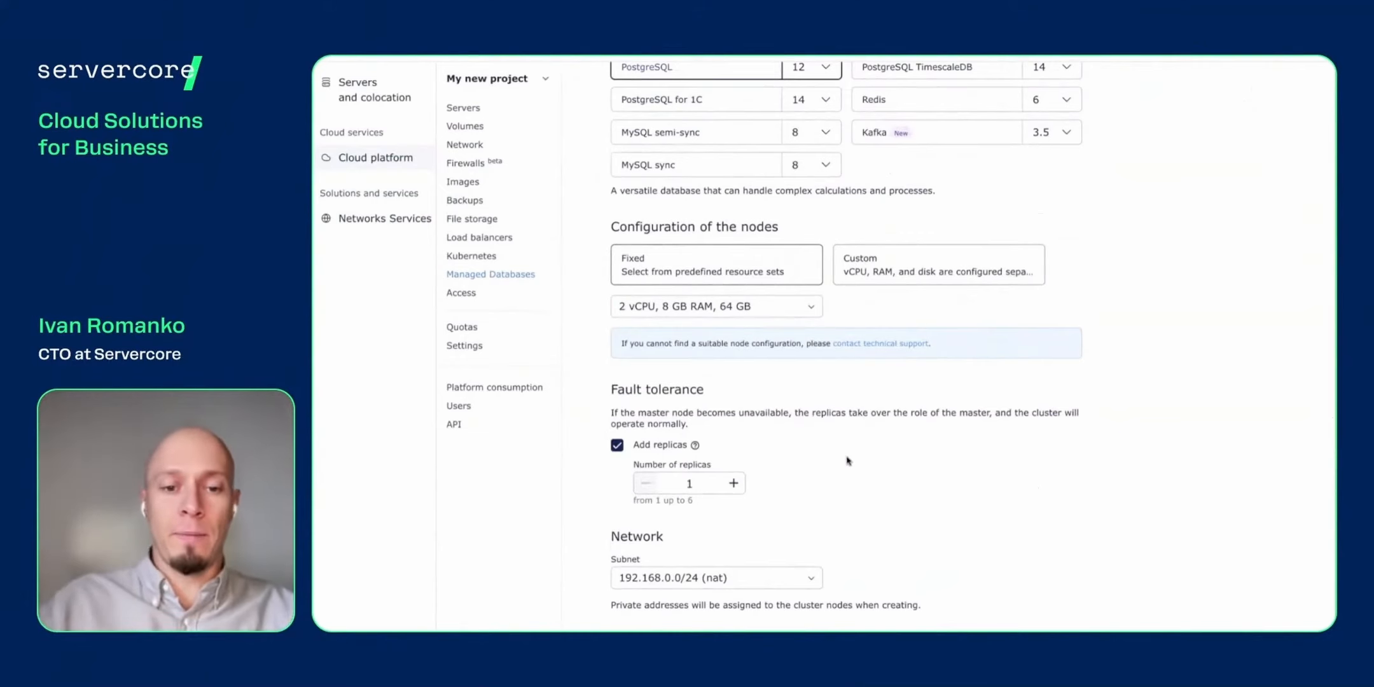
Examine the new cluster's subnet, connection pooler, DBMS settings and backup schedule
{"action": "scroll", "coordinate": [847, 461], "scroll_direction": "down", "scroll_amount": 1}
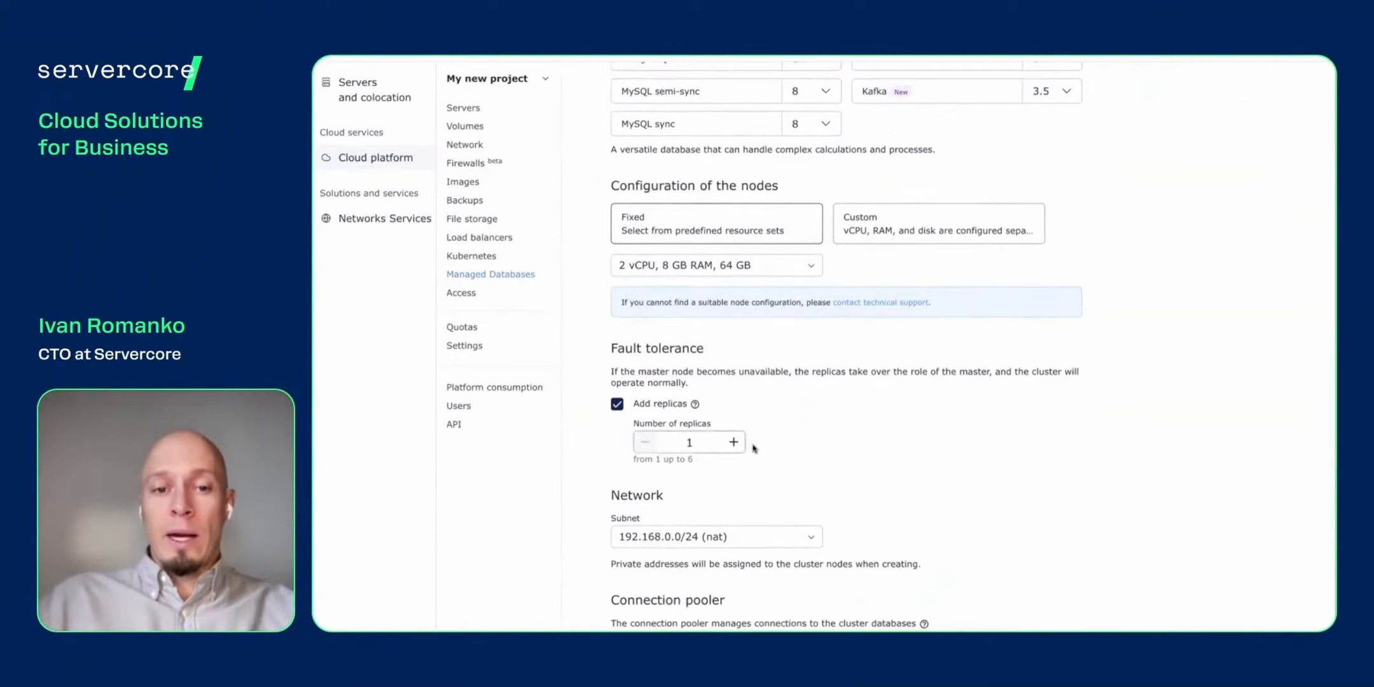
{"action": "scroll", "coordinate": [844, 441], "scroll_direction": "down", "scroll_amount": 3}
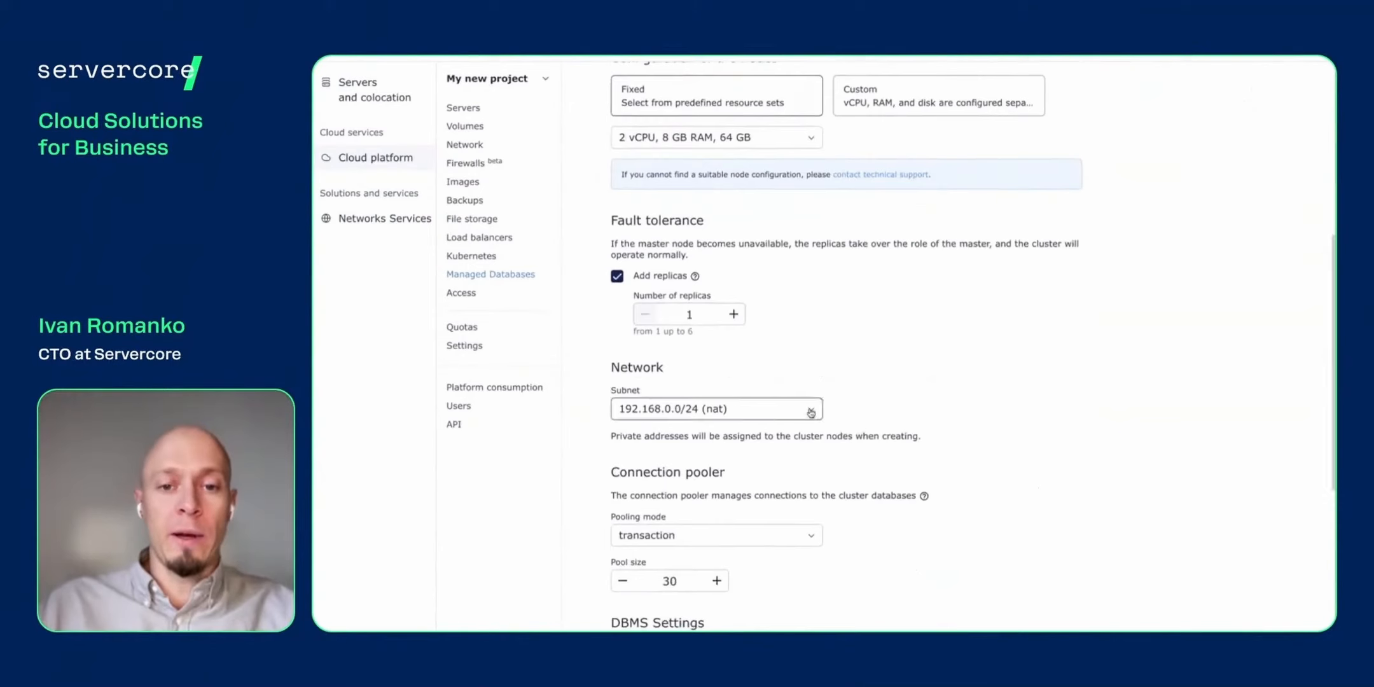
{"action": "left_click", "coordinate": [810, 412]}
{"action": "left_click", "coordinate": [810, 412]}
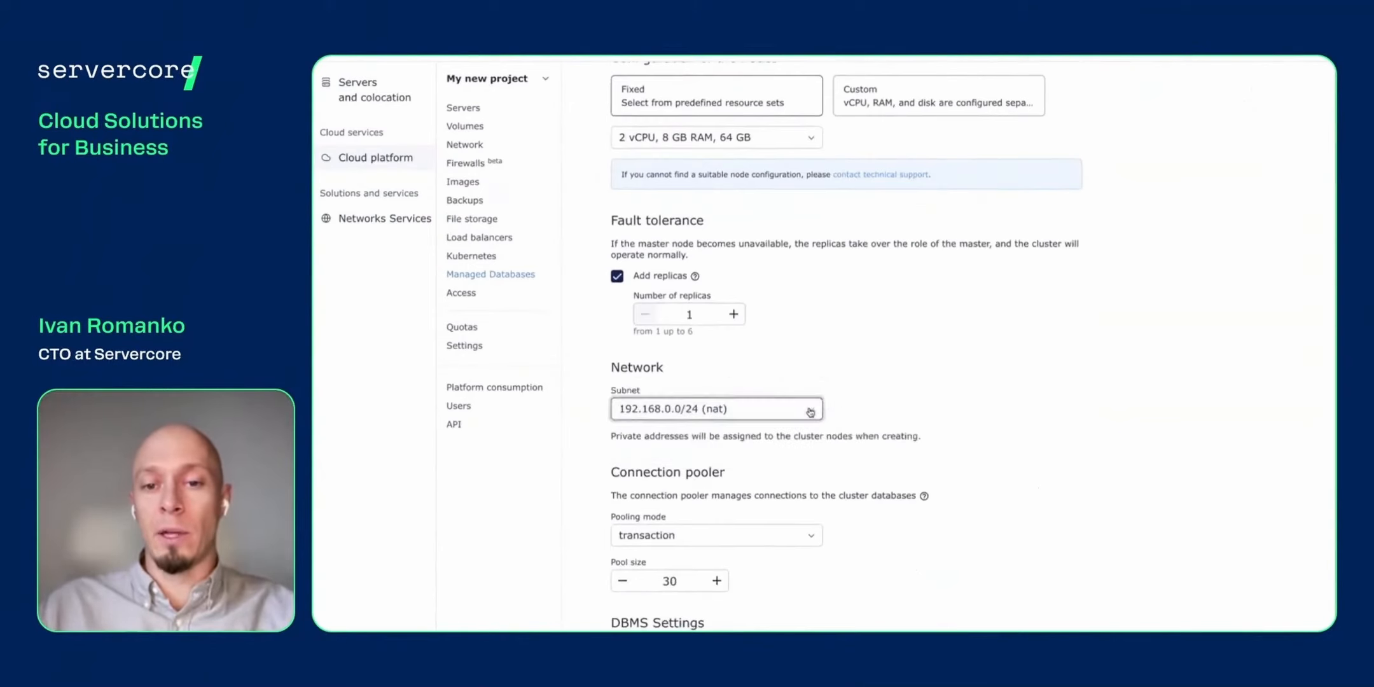
{"action": "scroll", "coordinate": [890, 360], "scroll_direction": "down", "scroll_amount": 3}
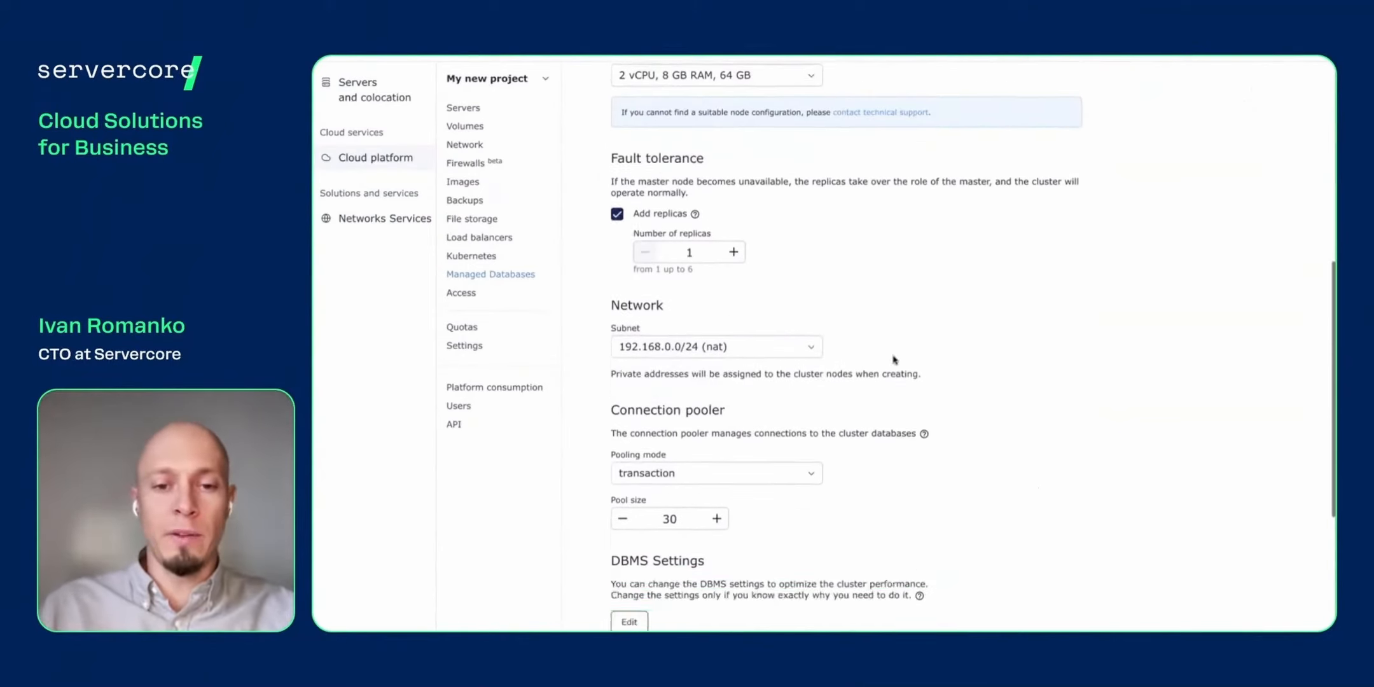
{"action": "scroll", "coordinate": [883, 370], "scroll_direction": "down", "scroll_amount": 3}
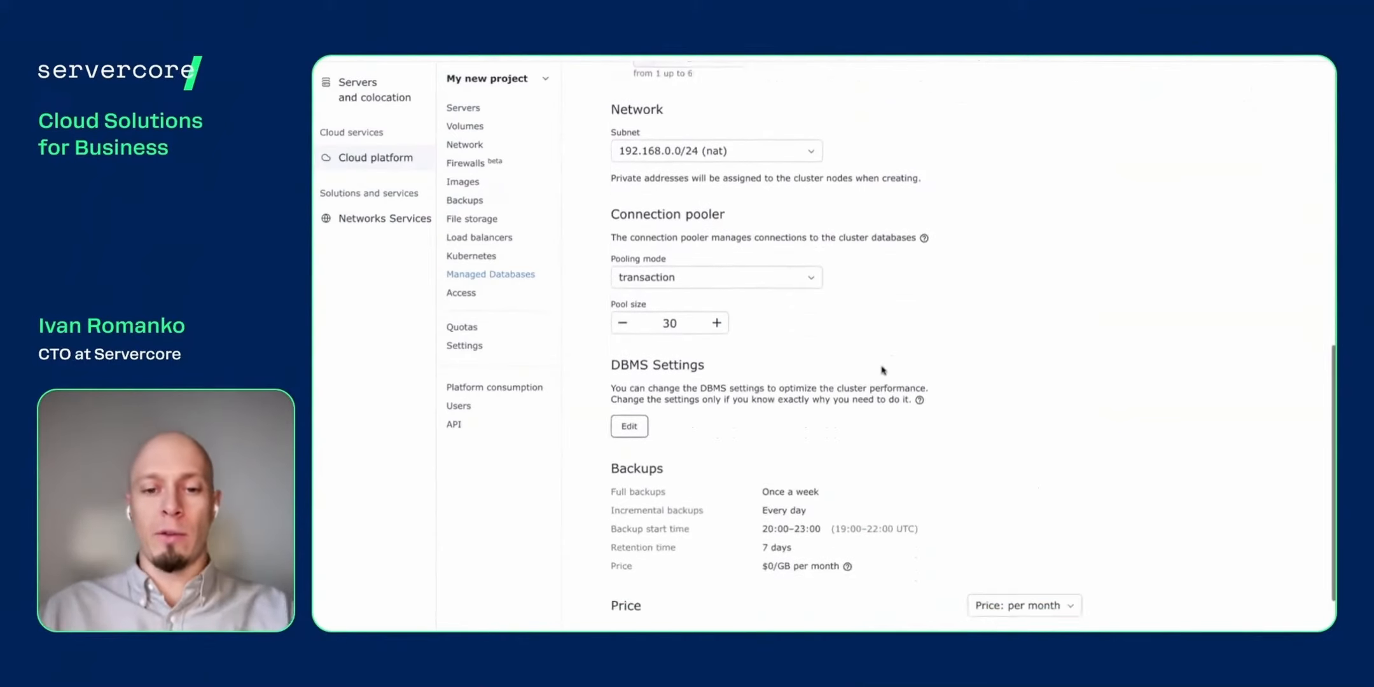
{"action": "scroll", "coordinate": [881, 366], "scroll_direction": "down", "scroll_amount": 1}
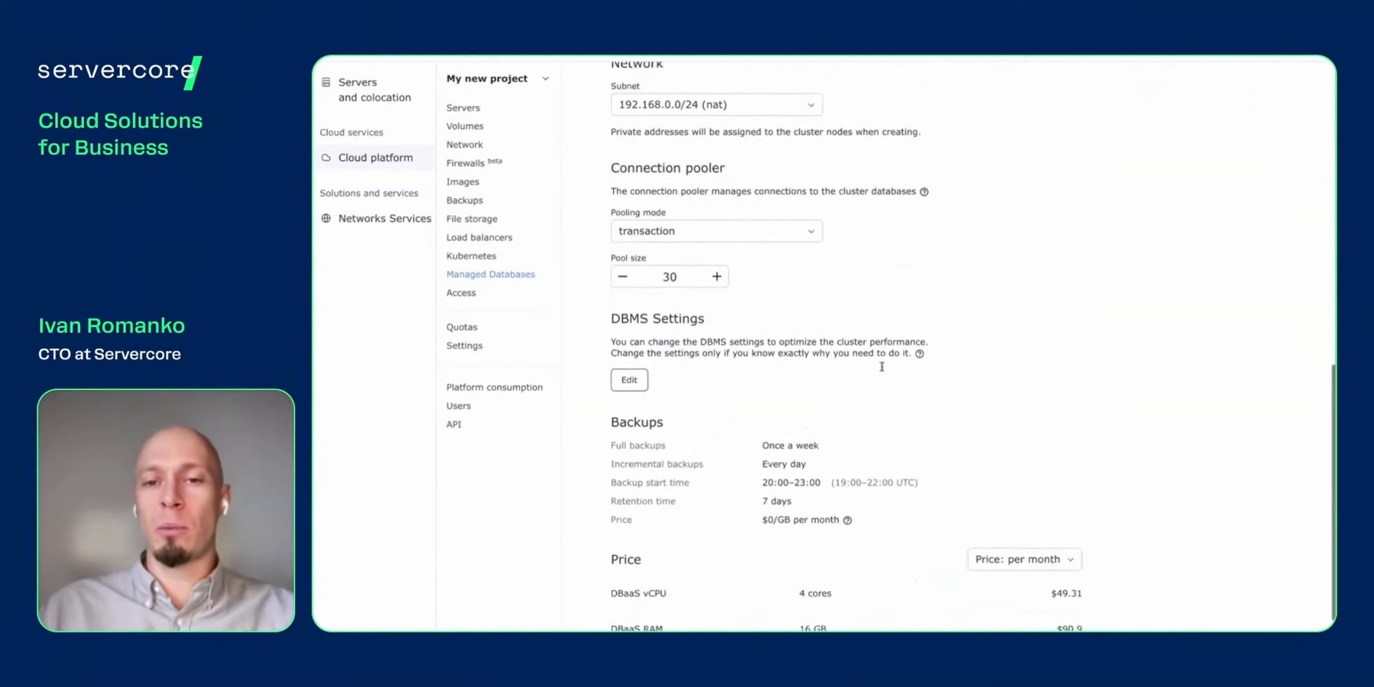
{"action": "scroll", "coordinate": [883, 370], "scroll_direction": "down", "scroll_amount": 1}
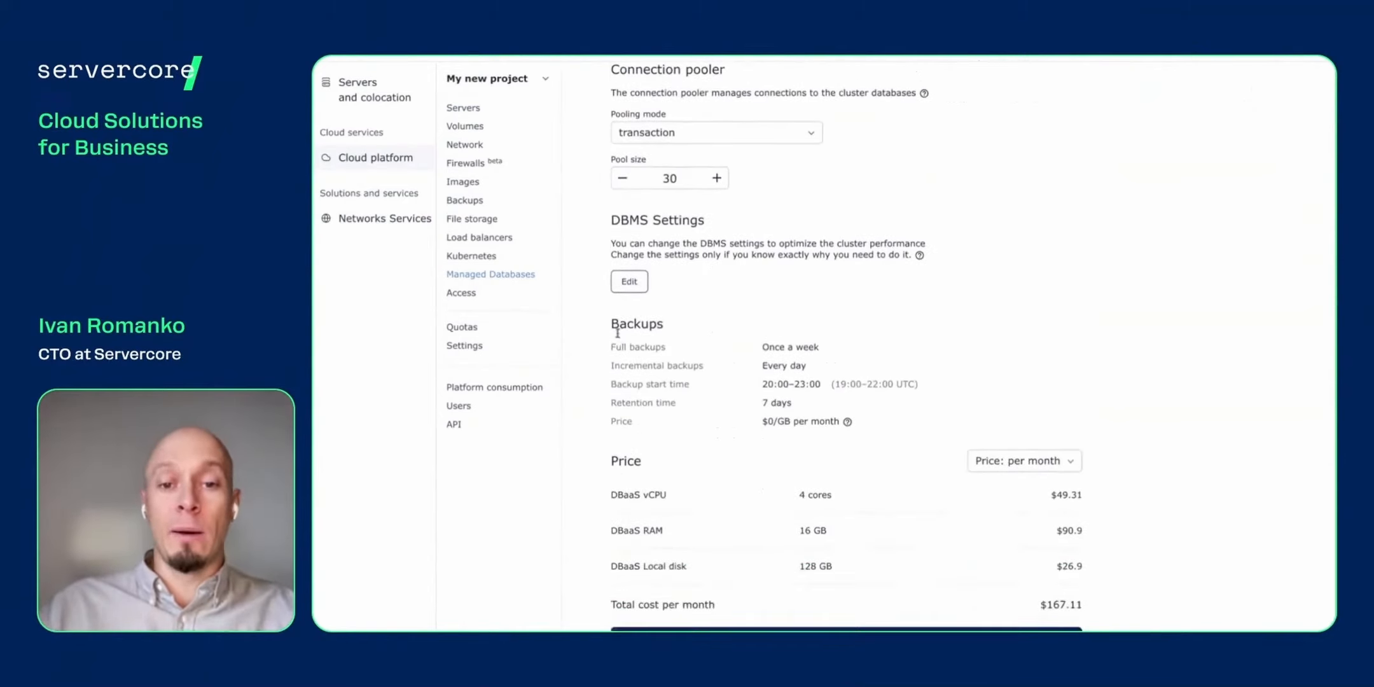
{"action": "left_click_drag", "start_coordinate": [611, 326], "coordinate": [862, 421]}
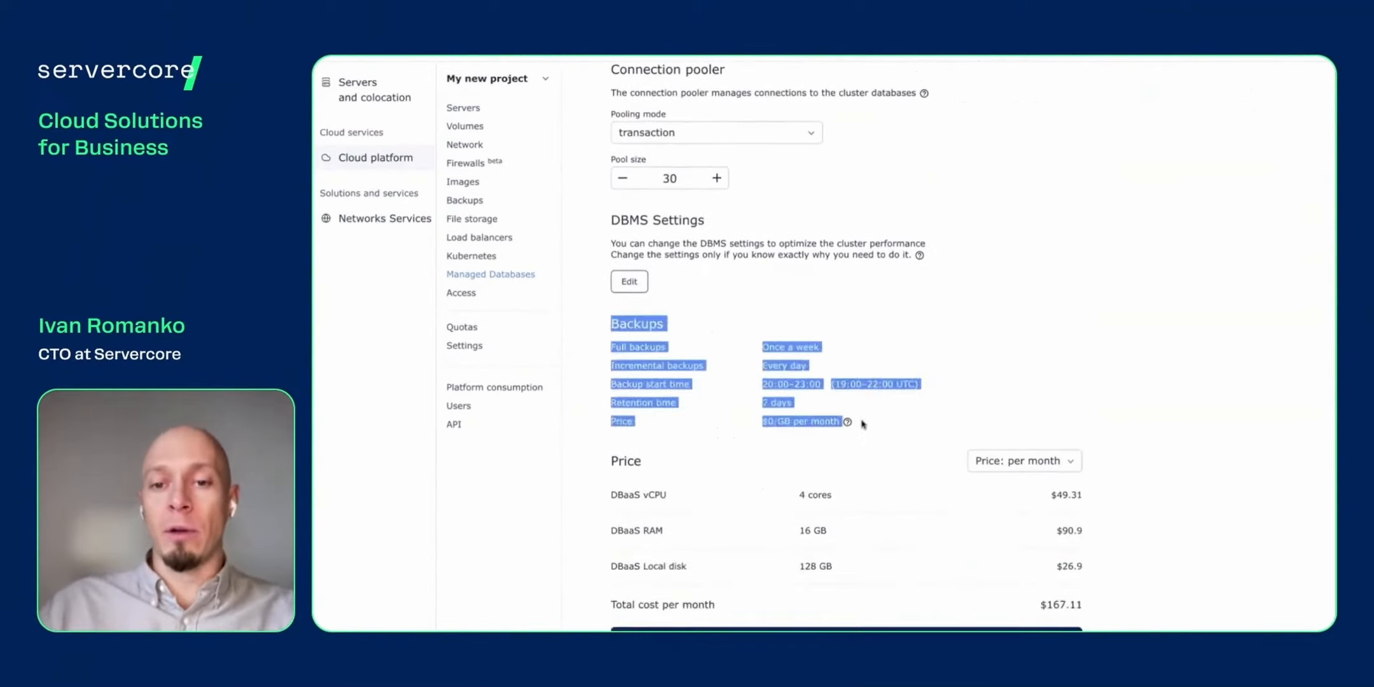
{"action": "left_click", "coordinate": [862, 421]}
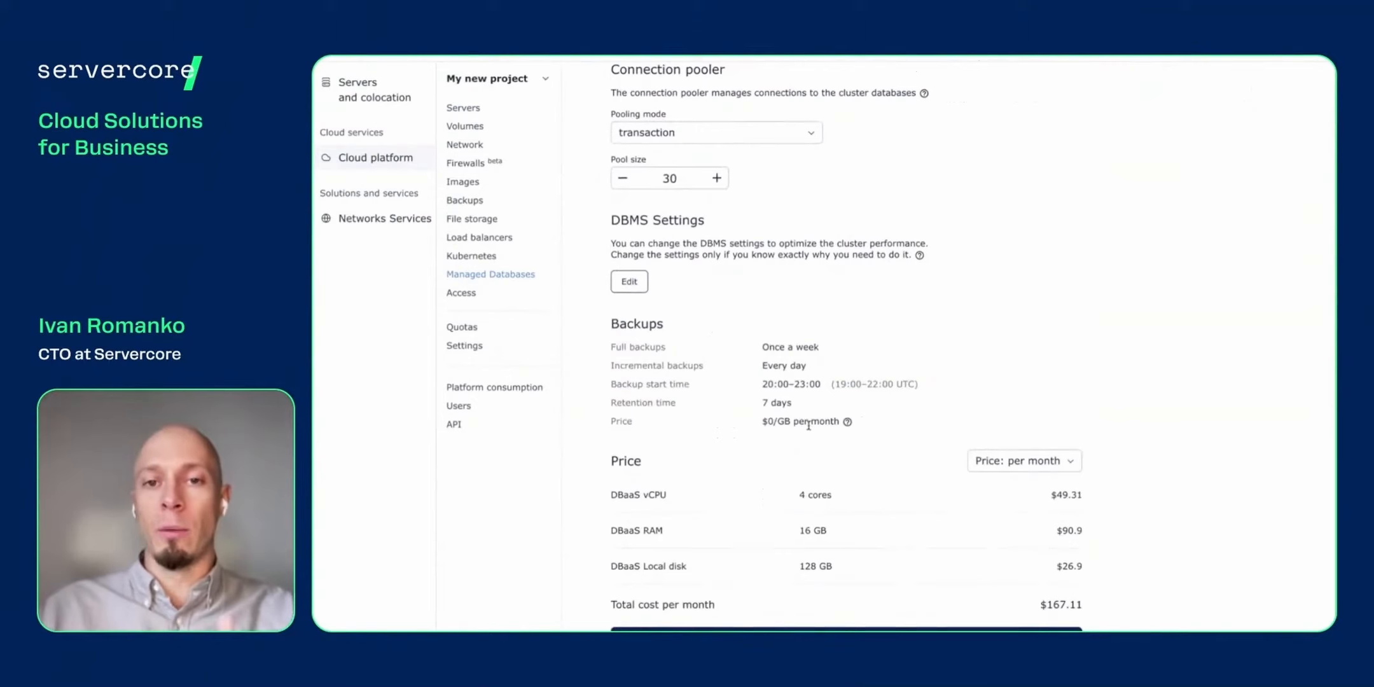
{"action": "left_click_drag", "start_coordinate": [840, 425], "coordinate": [620, 350]}
{"action": "left_click", "coordinate": [620, 349]}
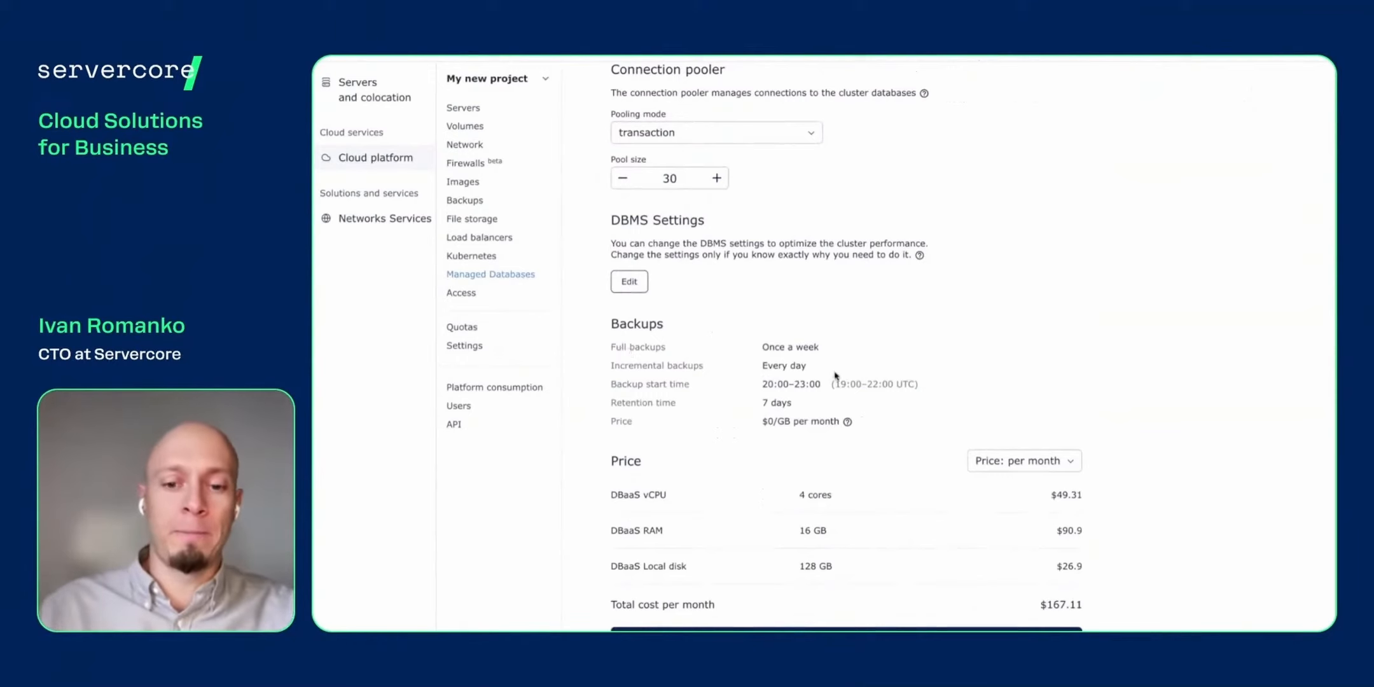
Create the Chenai PostgreSQL 12 database cluster with the configured settings
{"action": "left_click", "coordinate": [874, 629]}
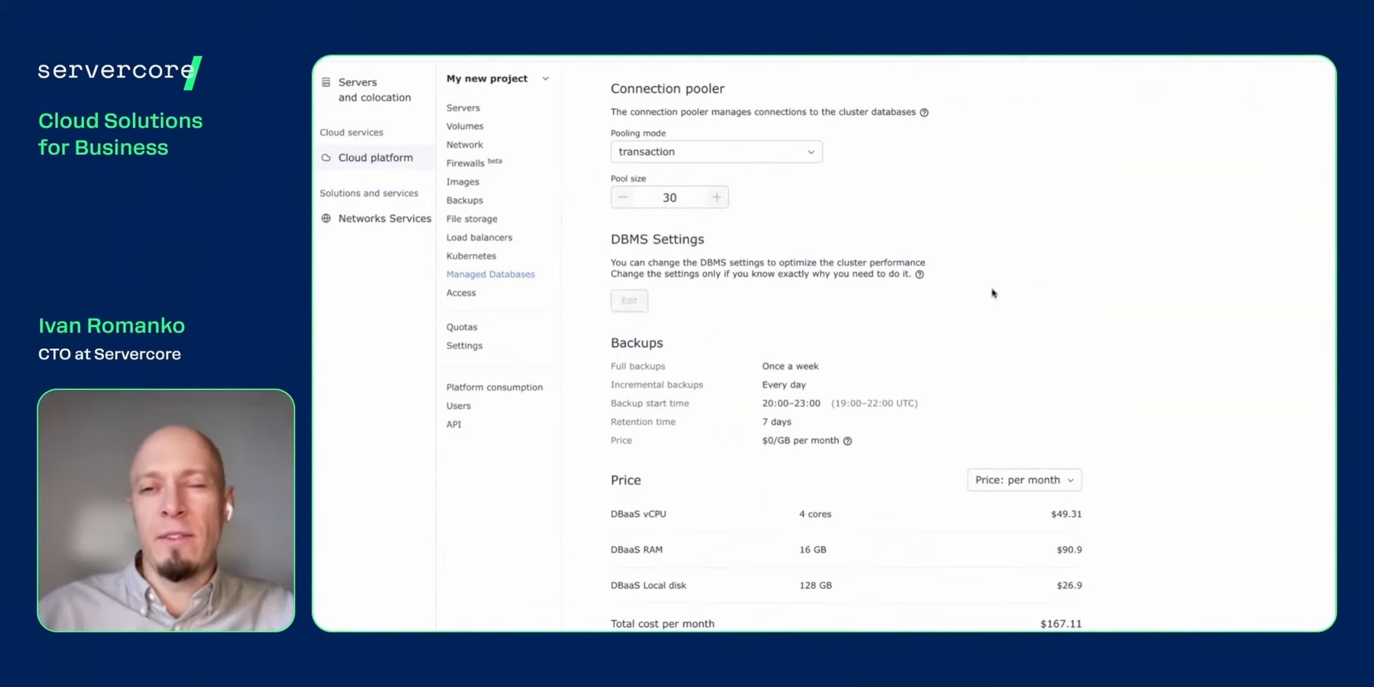
{"action": "scroll", "coordinate": [993, 293], "scroll_direction": "up", "scroll_amount": 1}
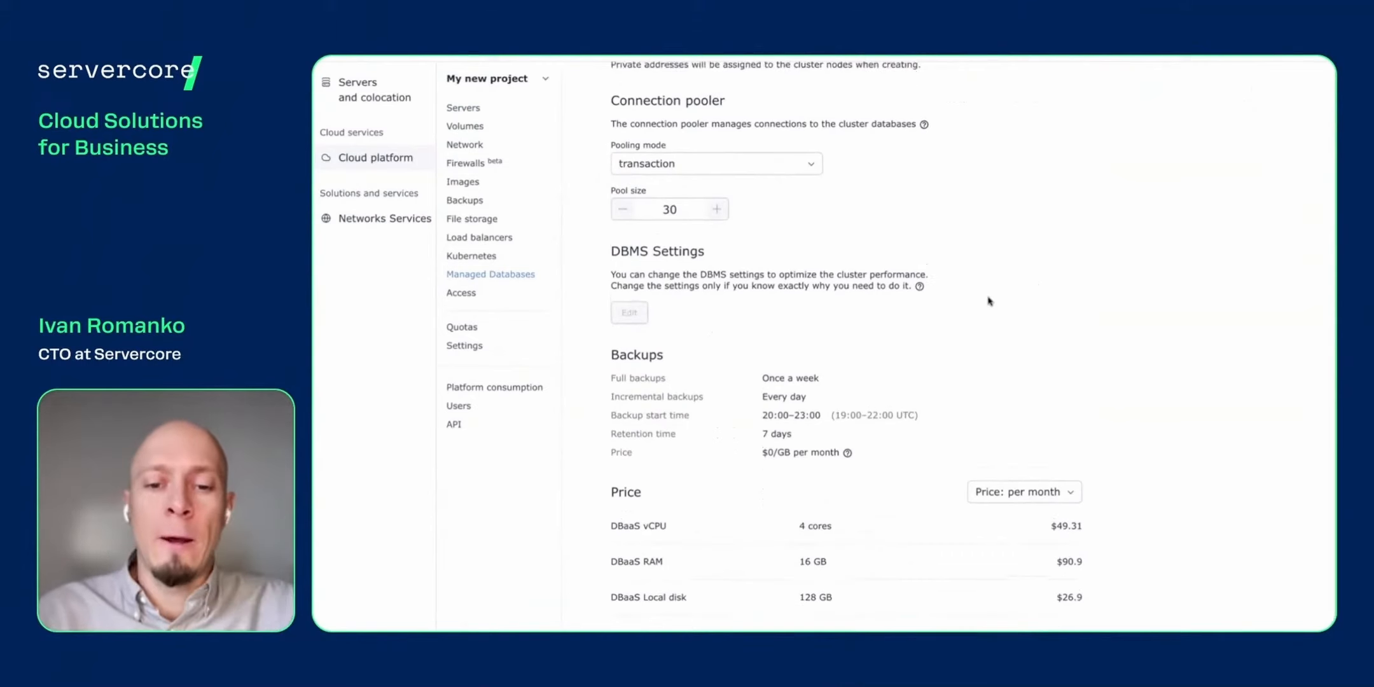
{"action": "scroll", "coordinate": [990, 301], "scroll_direction": "down", "scroll_amount": 1}
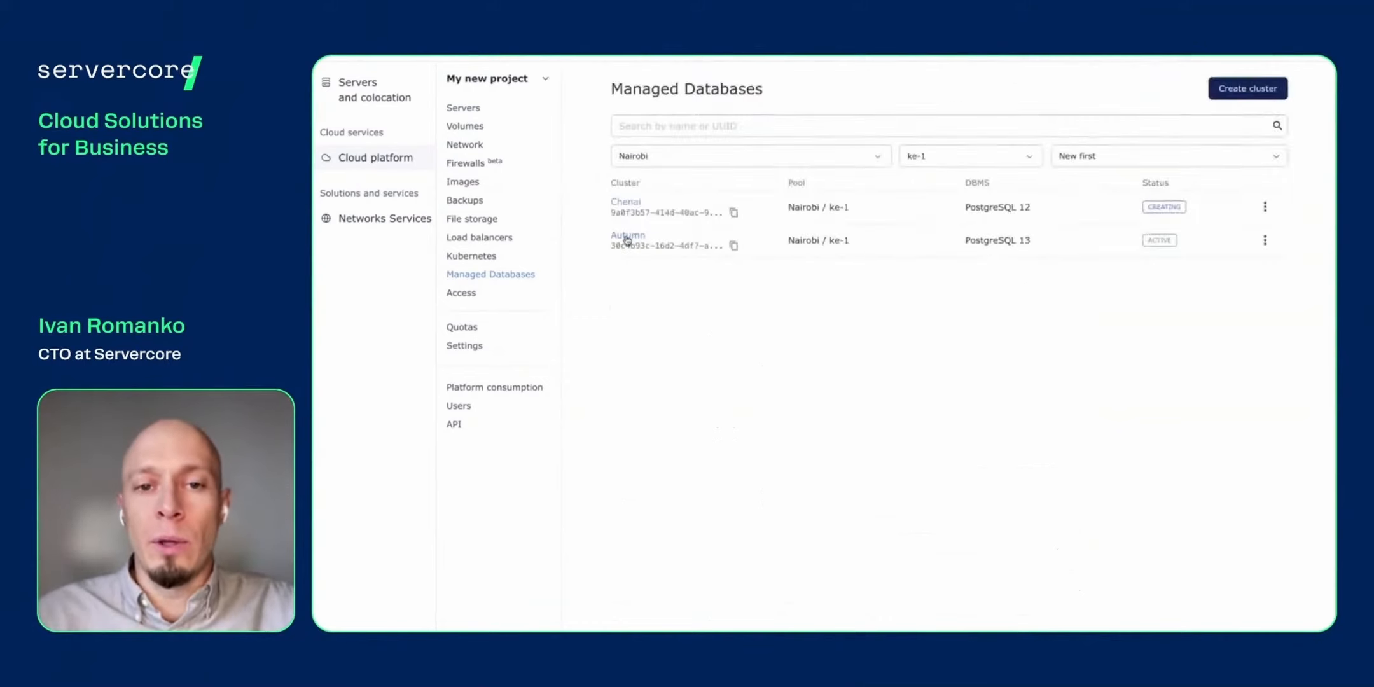
Open the Autumn cluster for scaling and select the fixed 2 vCPU, 8 GB RAM, 64 GB configuration
{"action": "left_click", "coordinate": [626, 237]}
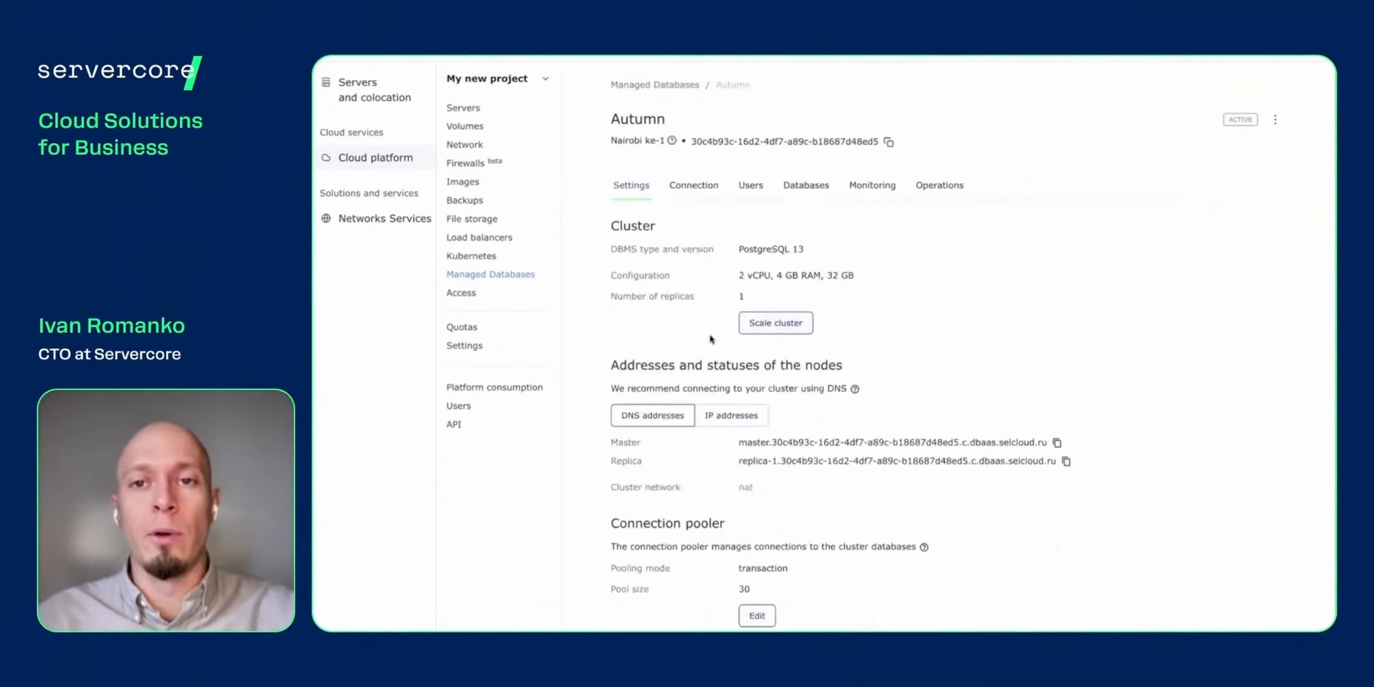
{"action": "left_click", "coordinate": [781, 328]}
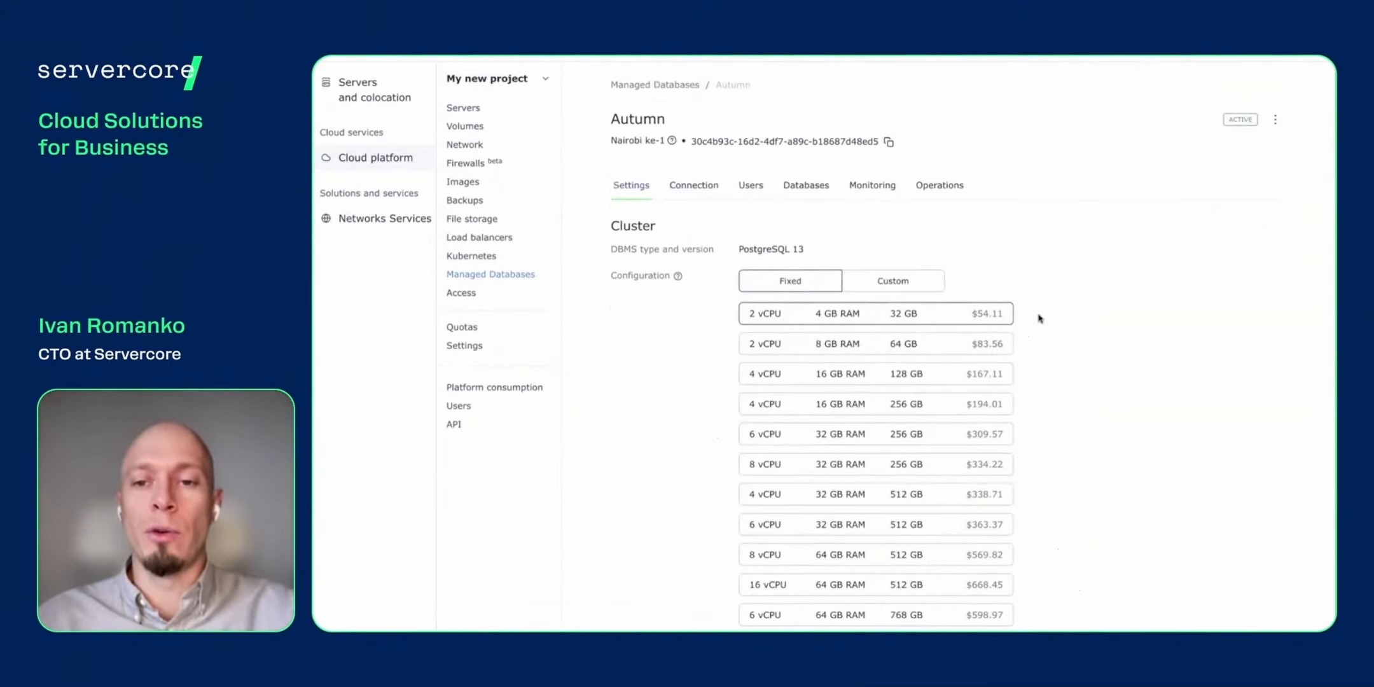
{"action": "left_click", "coordinate": [971, 352]}
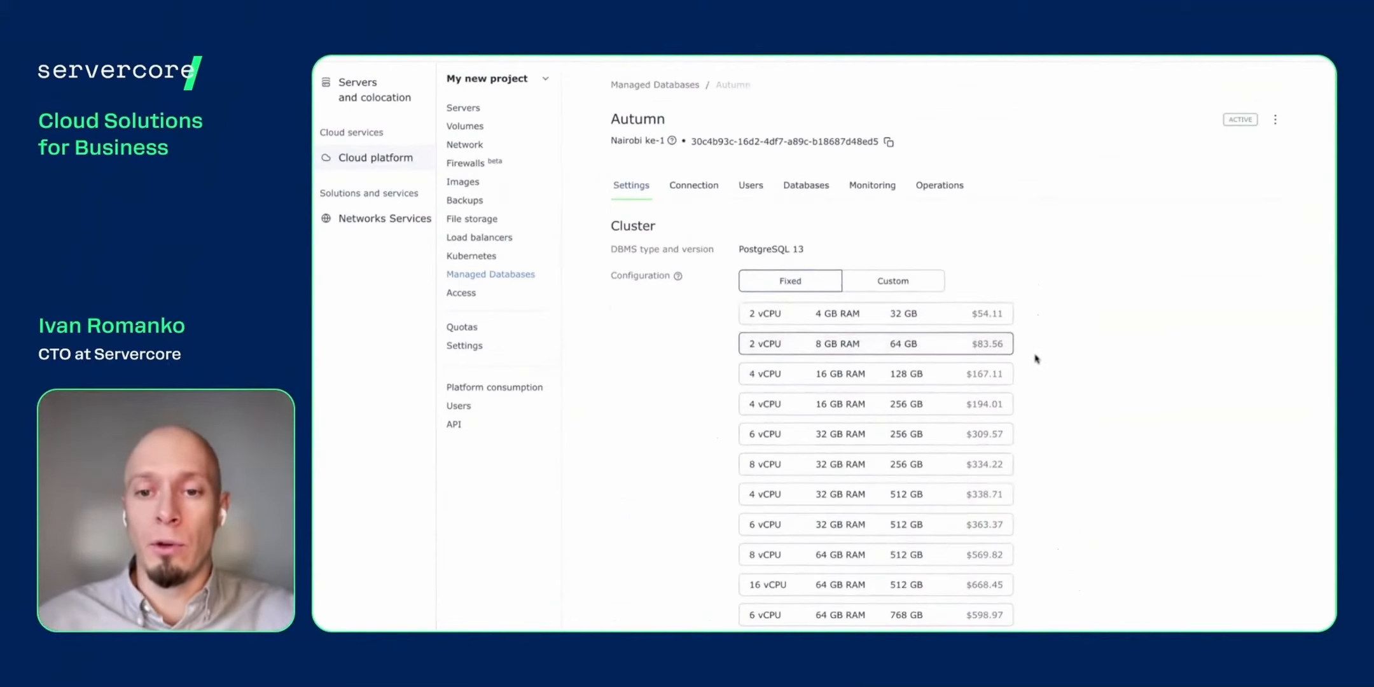
Select the fixed 6 vCPU, 32 GB RAM, 512 GB configuration for the Autumn cluster and review its cost
{"action": "scroll", "coordinate": [653, 383], "scroll_direction": "down", "scroll_amount": 7}
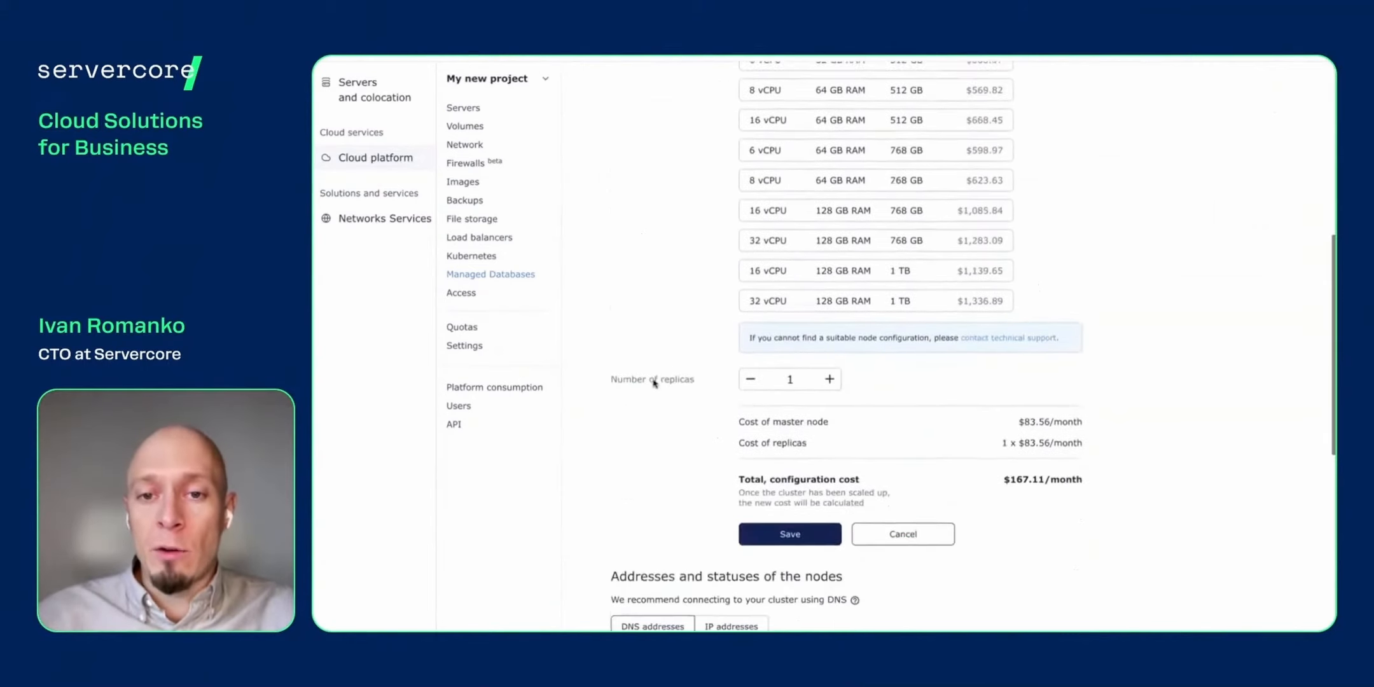
{"action": "scroll", "coordinate": [653, 382], "scroll_direction": "up", "scroll_amount": 3}
{"action": "left_click", "coordinate": [817, 259]}
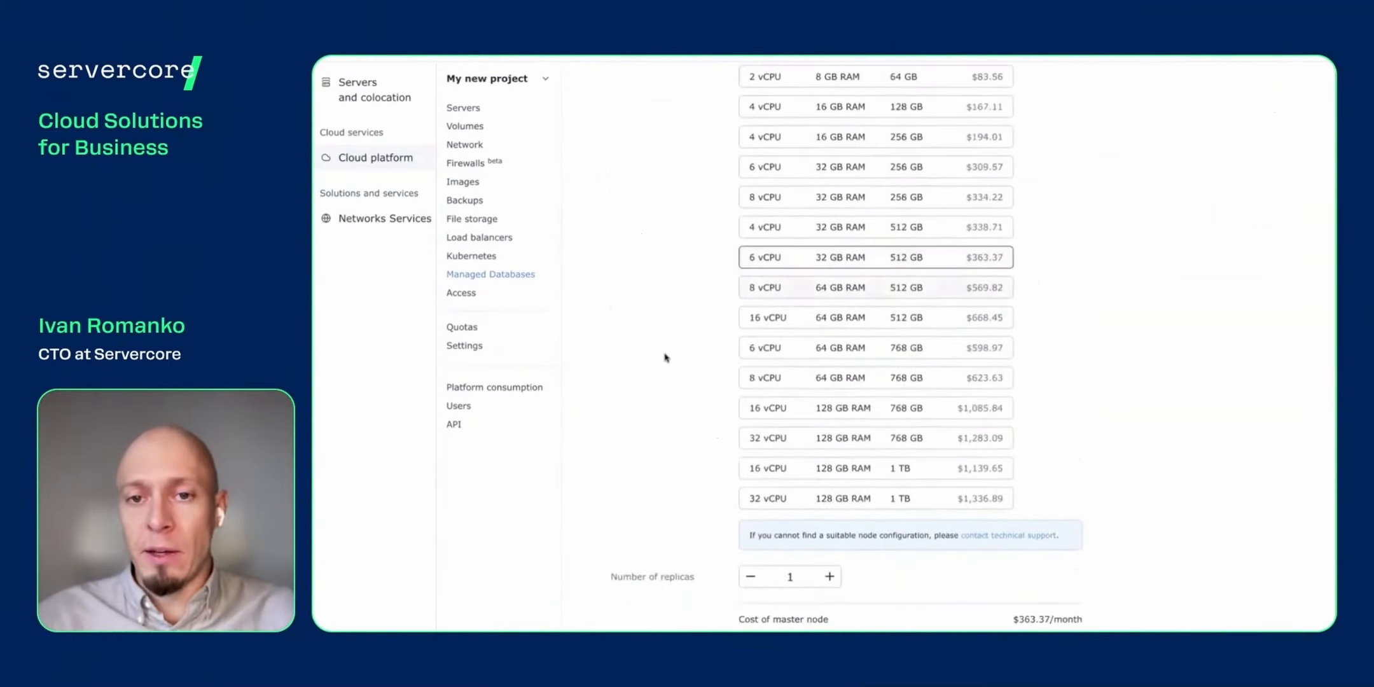
{"action": "scroll", "coordinate": [664, 358], "scroll_direction": "down", "scroll_amount": 3}
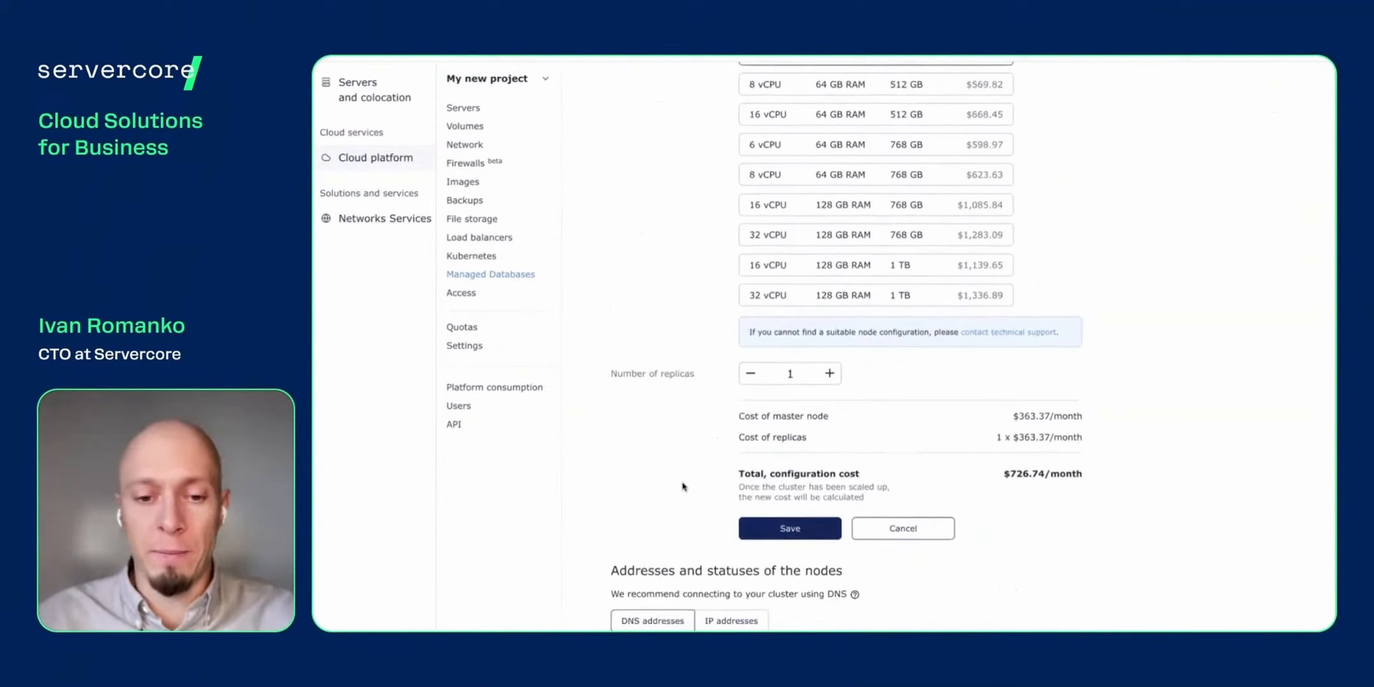
Examine the Autumn cluster's node addresses, connection pooler, backup schedule and DBMS settings
{"action": "scroll", "coordinate": [683, 487], "scroll_direction": "down", "scroll_amount": 5}
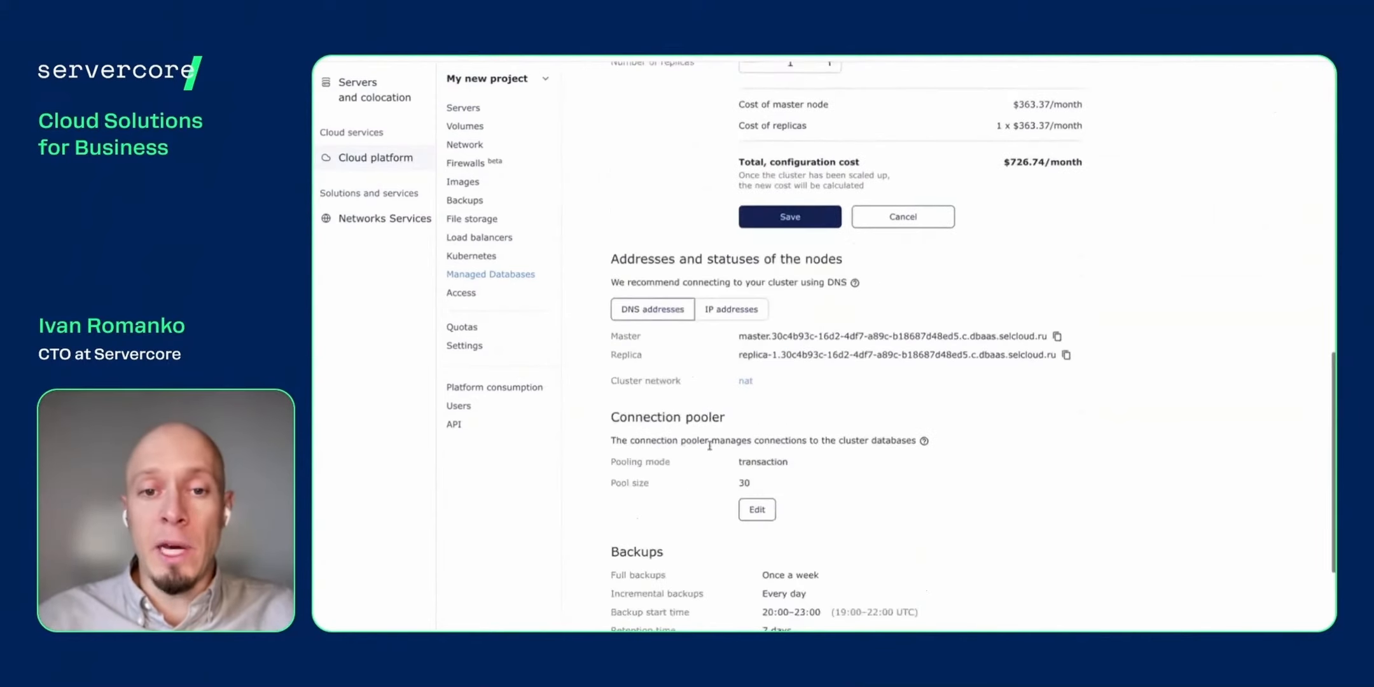
{"action": "left_click_drag", "start_coordinate": [697, 342], "coordinate": [930, 354]}
{"action": "left_click", "coordinate": [926, 398]}
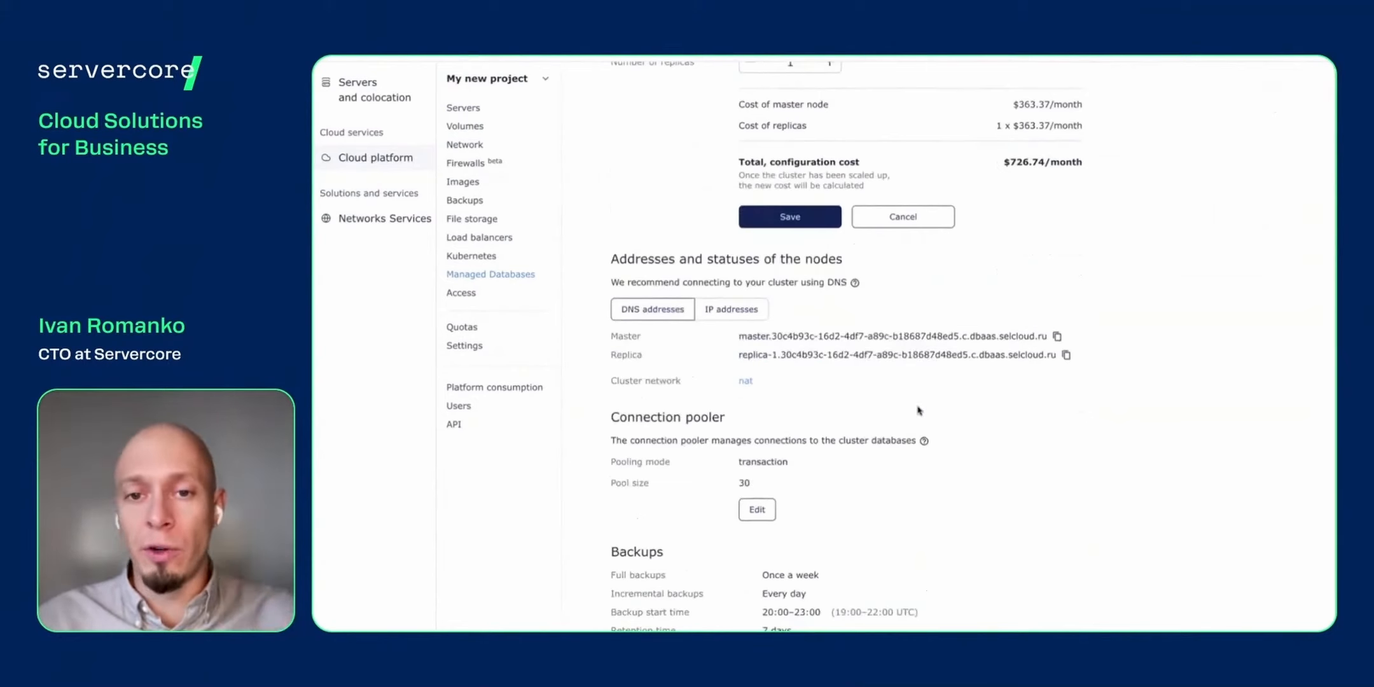
{"action": "scroll", "coordinate": [918, 410], "scroll_direction": "down", "scroll_amount": 4}
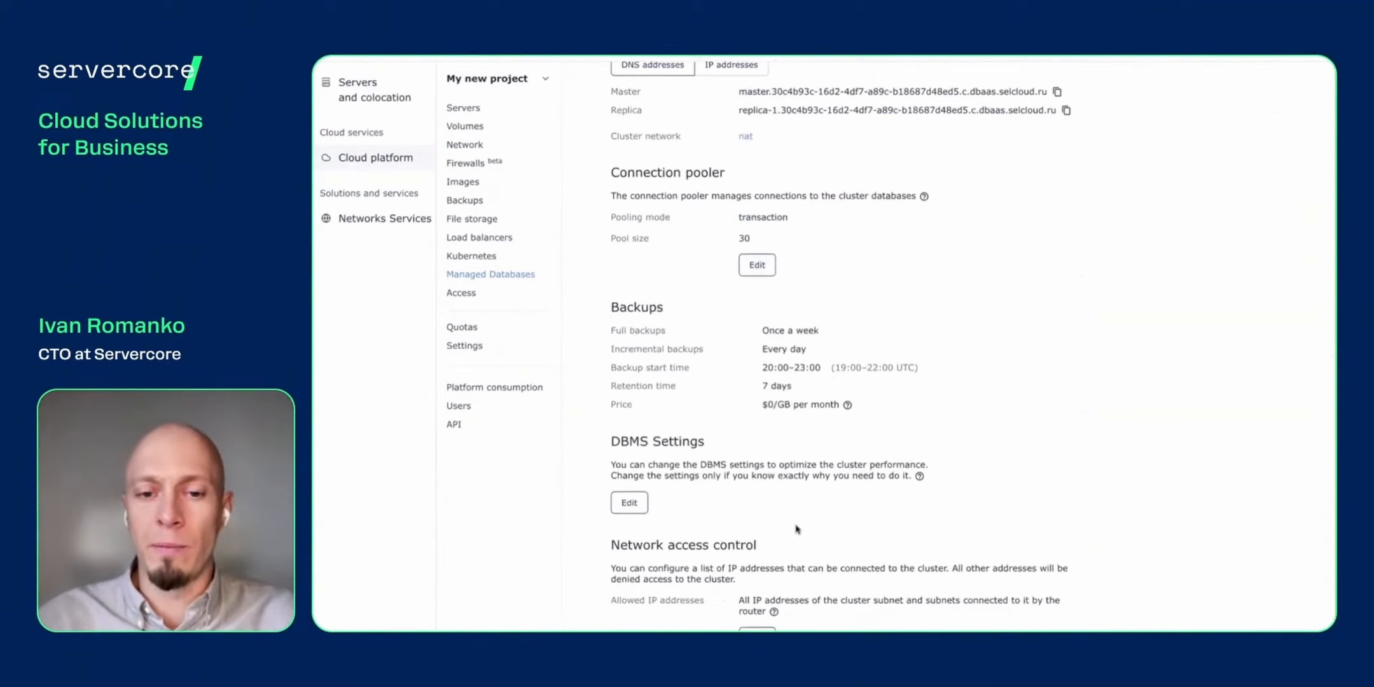
{"action": "scroll", "coordinate": [796, 529], "scroll_direction": "up", "scroll_amount": 10}
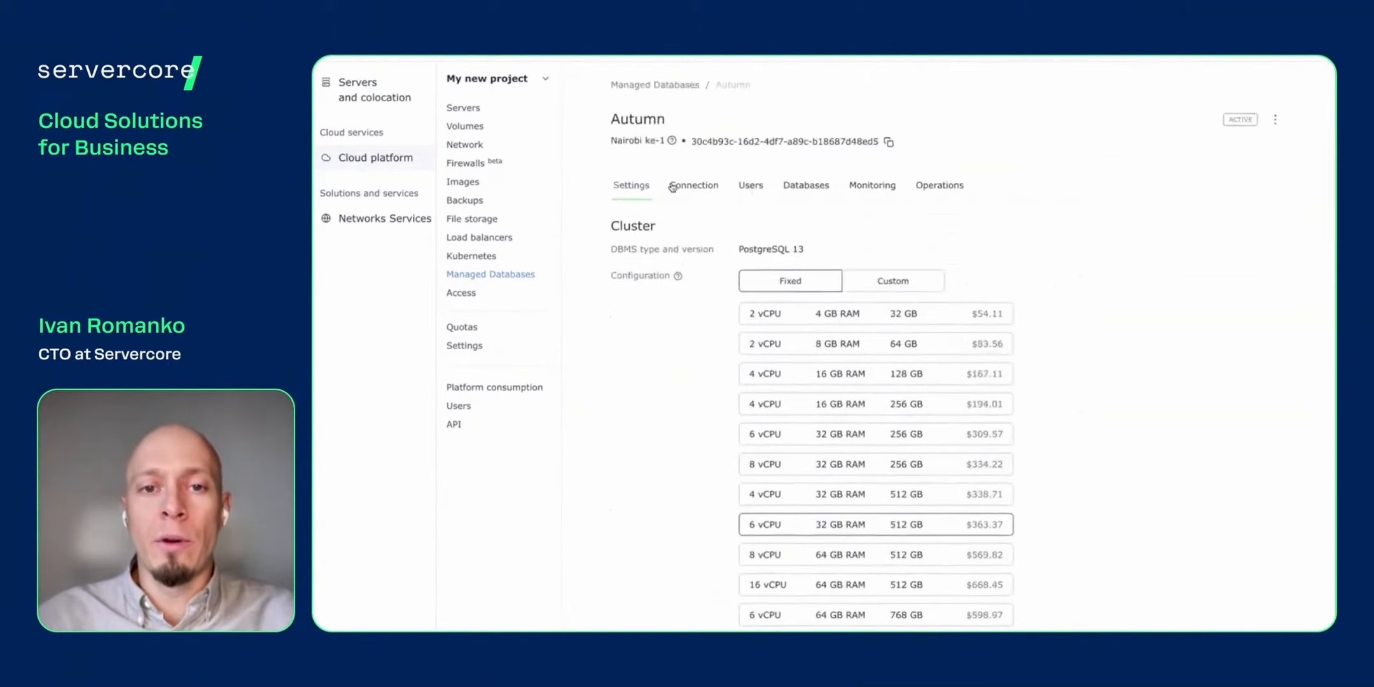
View the Autumn cluster's Python connection instructions, users and databases
{"action": "left_click", "coordinate": [680, 186]}
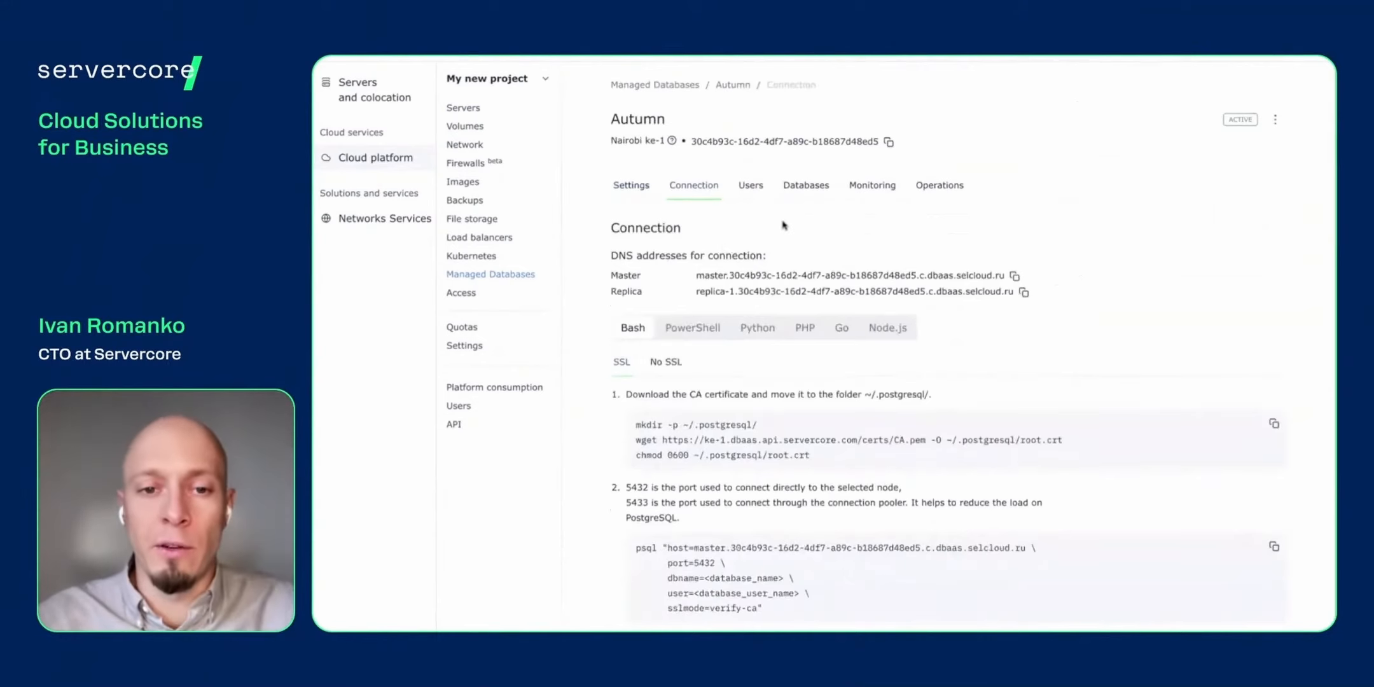
{"action": "left_click", "coordinate": [757, 329]}
{"action": "scroll", "coordinate": [703, 490], "scroll_direction": "down", "scroll_amount": 3}
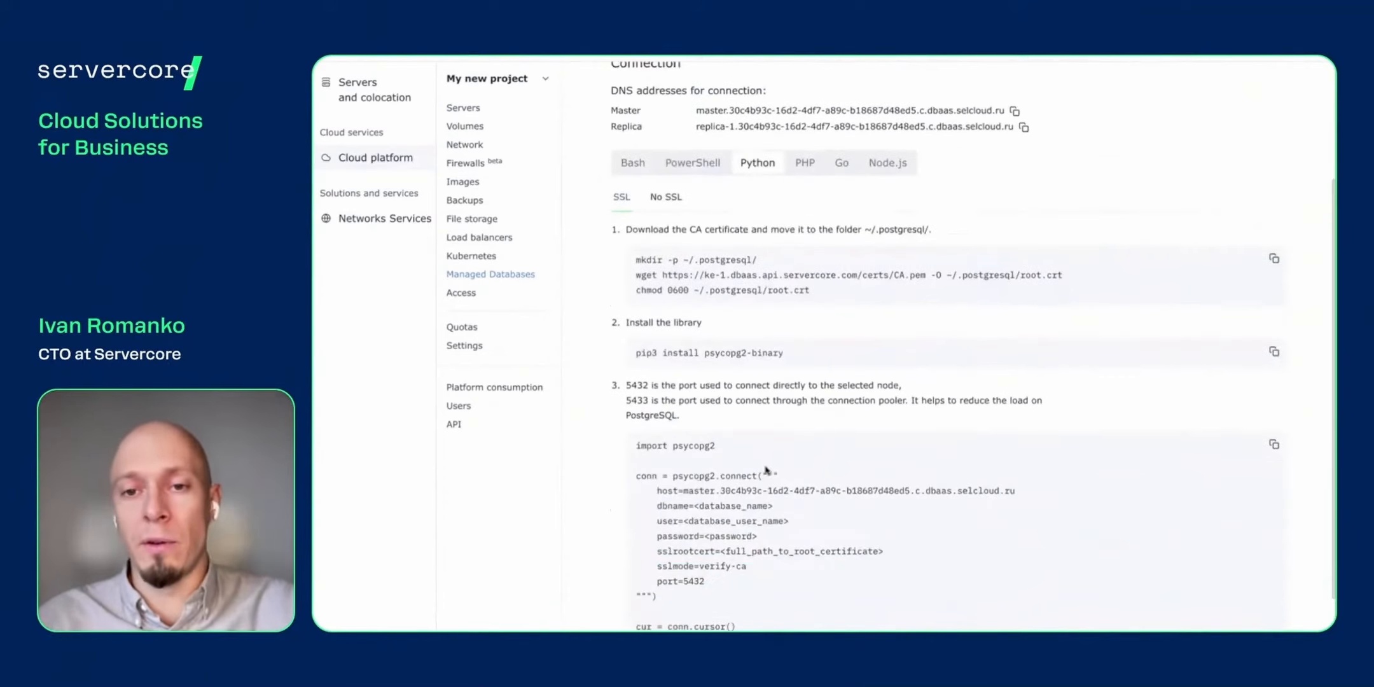
{"action": "scroll", "coordinate": [766, 469], "scroll_direction": "up", "scroll_amount": 3}
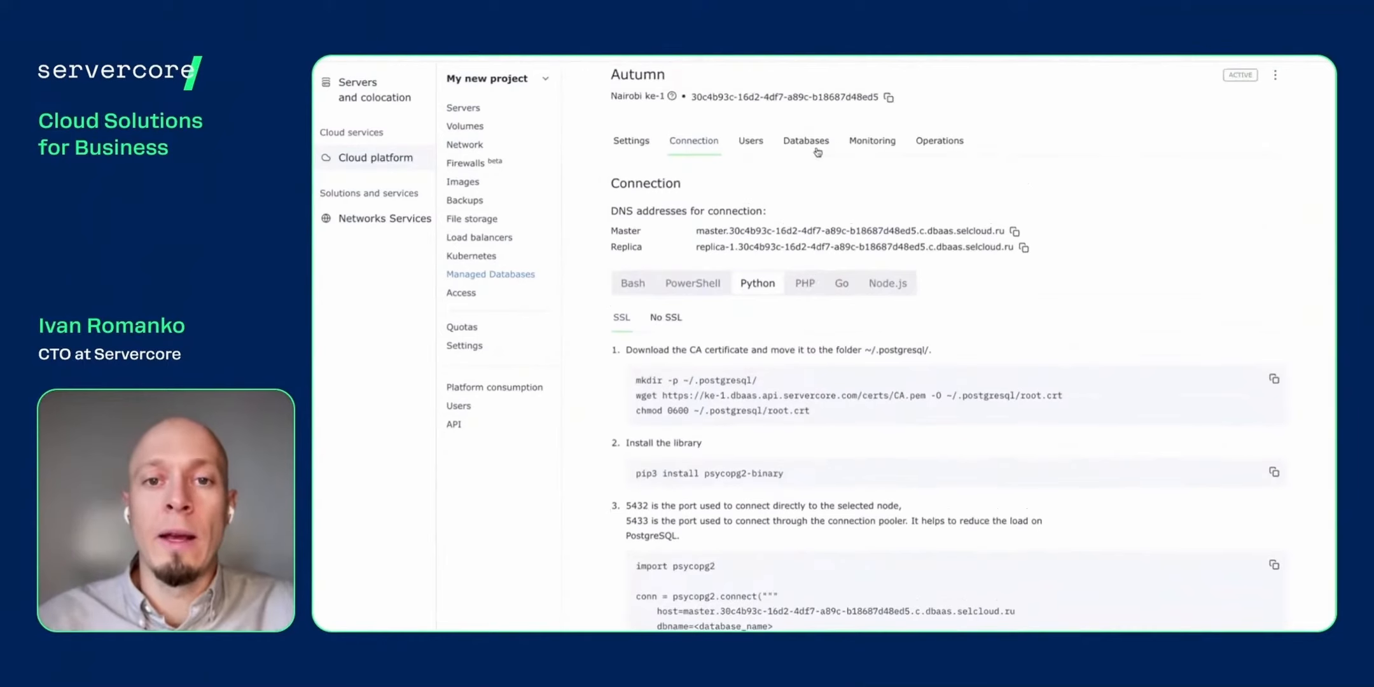
{"action": "left_click", "coordinate": [753, 142]}
{"action": "left_click", "coordinate": [818, 189]}
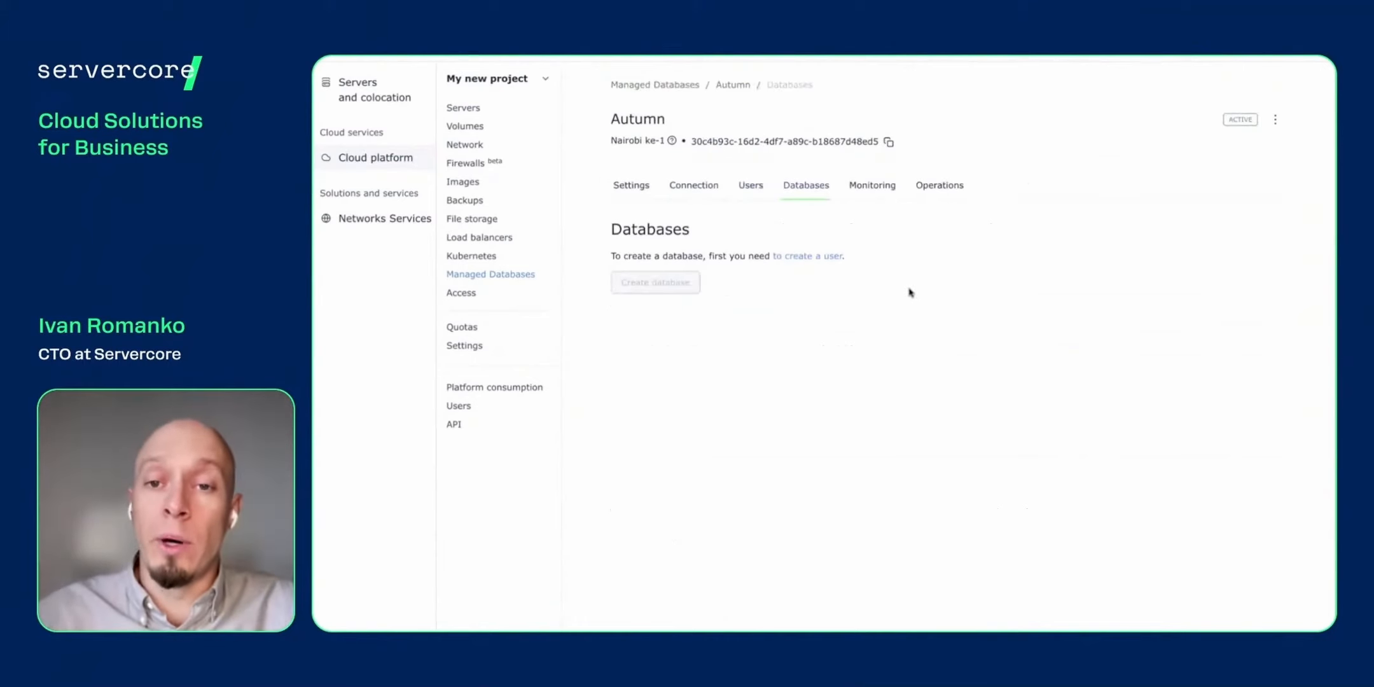
Examine the Autumn cluster's server monitoring charts for vCPU, load average and memory
{"action": "left_click", "coordinate": [874, 191]}
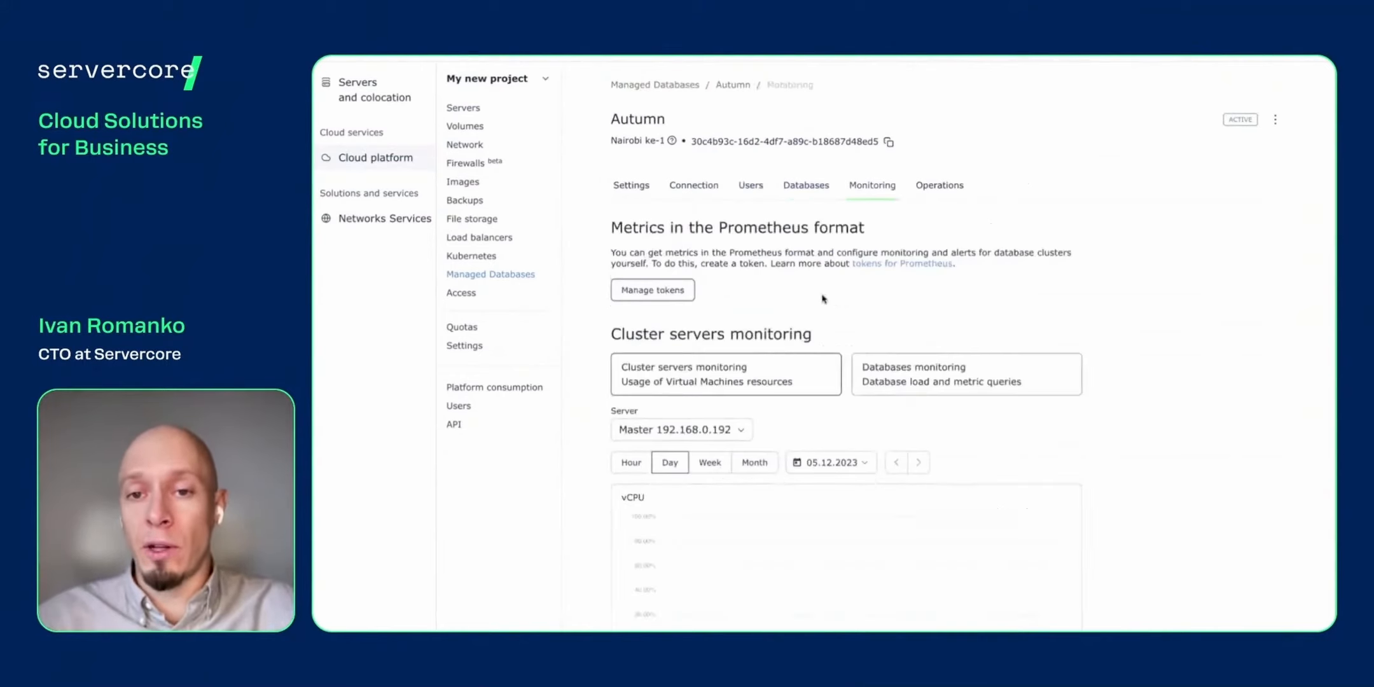
{"action": "scroll", "coordinate": [725, 344], "scroll_direction": "down", "scroll_amount": 1}
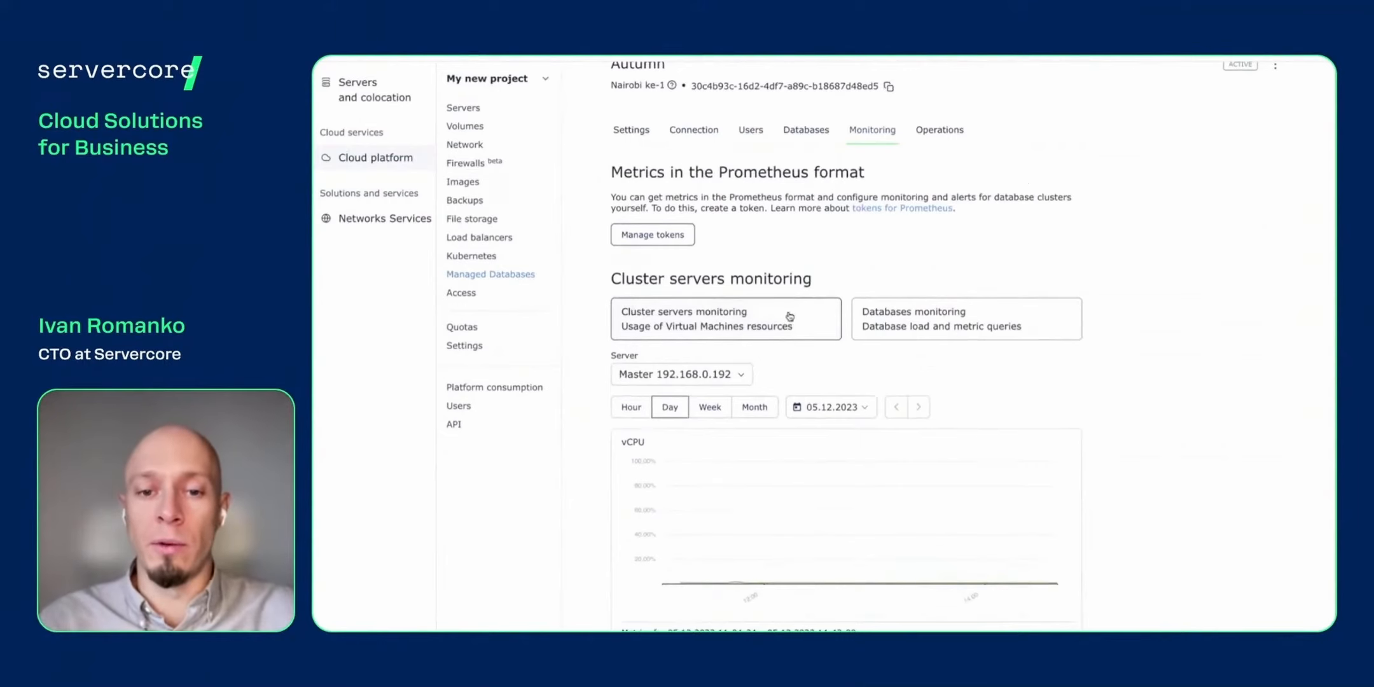
{"action": "scroll", "coordinate": [771, 439], "scroll_direction": "down", "scroll_amount": 1}
{"action": "scroll", "coordinate": [770, 439], "scroll_direction": "down", "scroll_amount": 5}
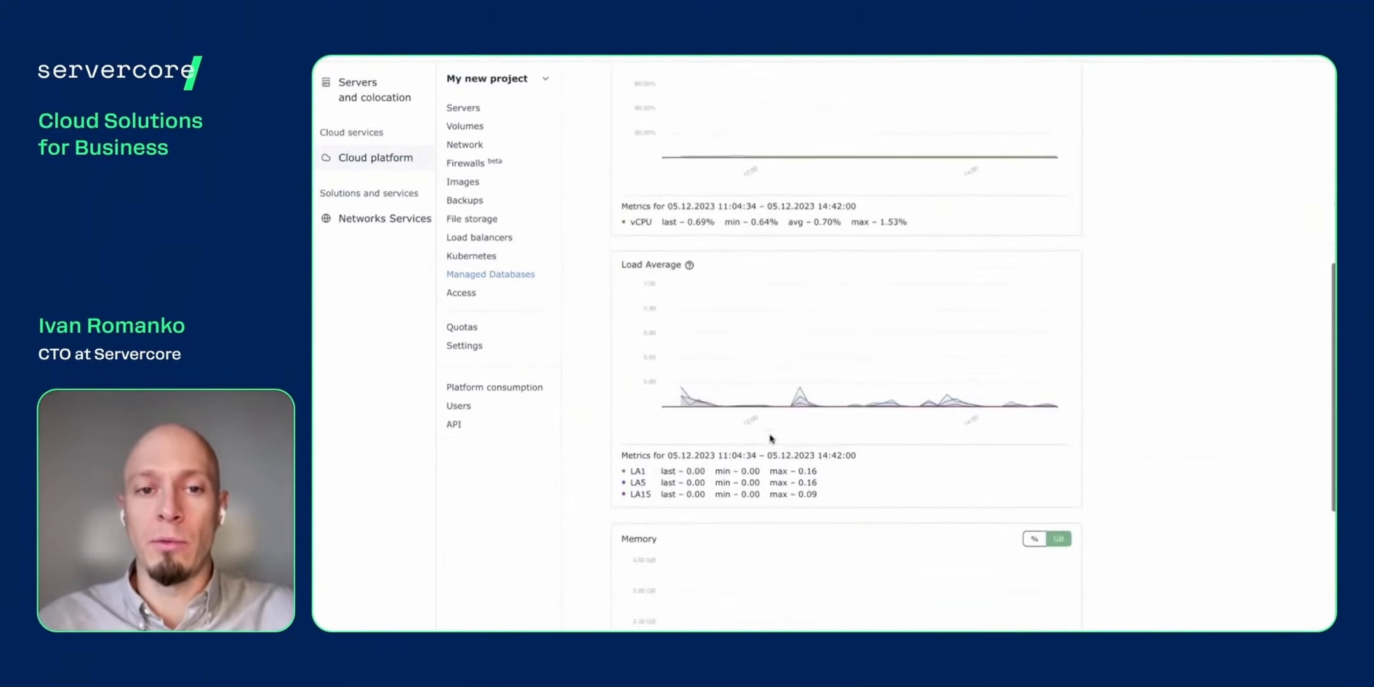
{"action": "scroll", "coordinate": [770, 439], "scroll_direction": "down", "scroll_amount": 2}
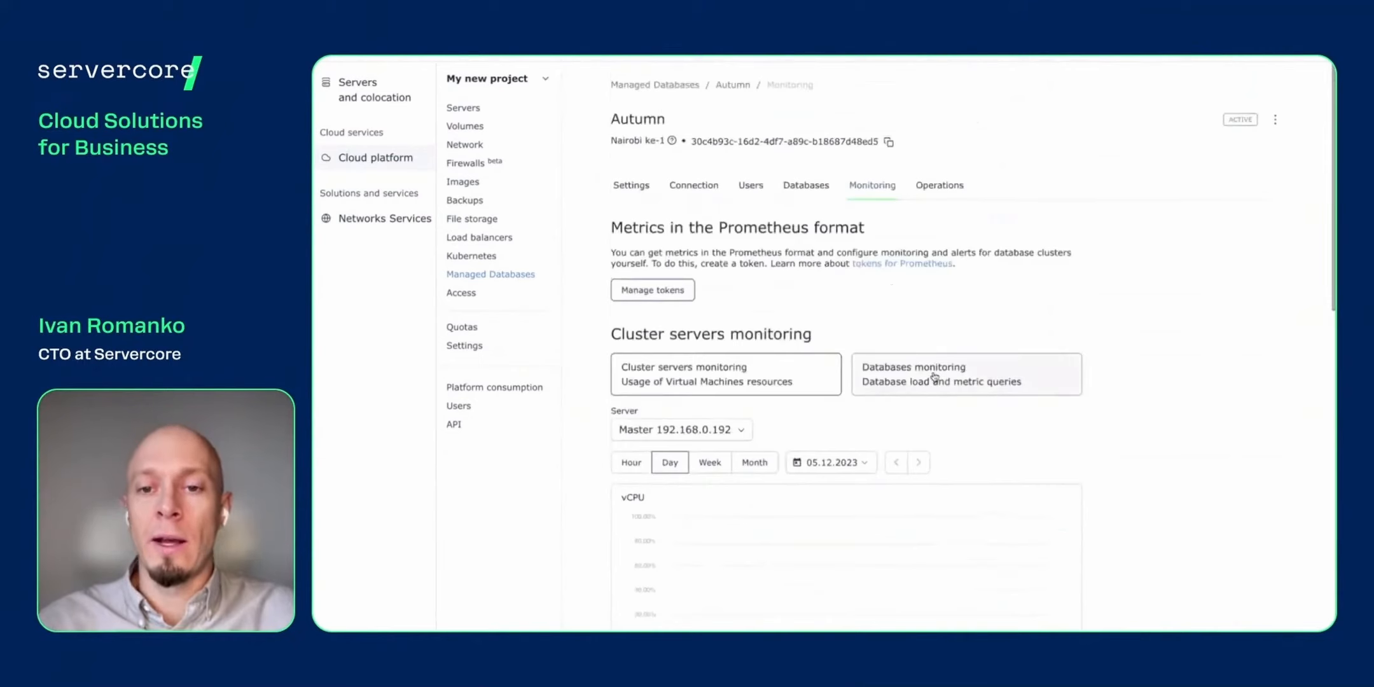
Examine the Autumn cluster's database monitoring charts and the information about Prometheus tokens
{"action": "left_click", "coordinate": [934, 376]}
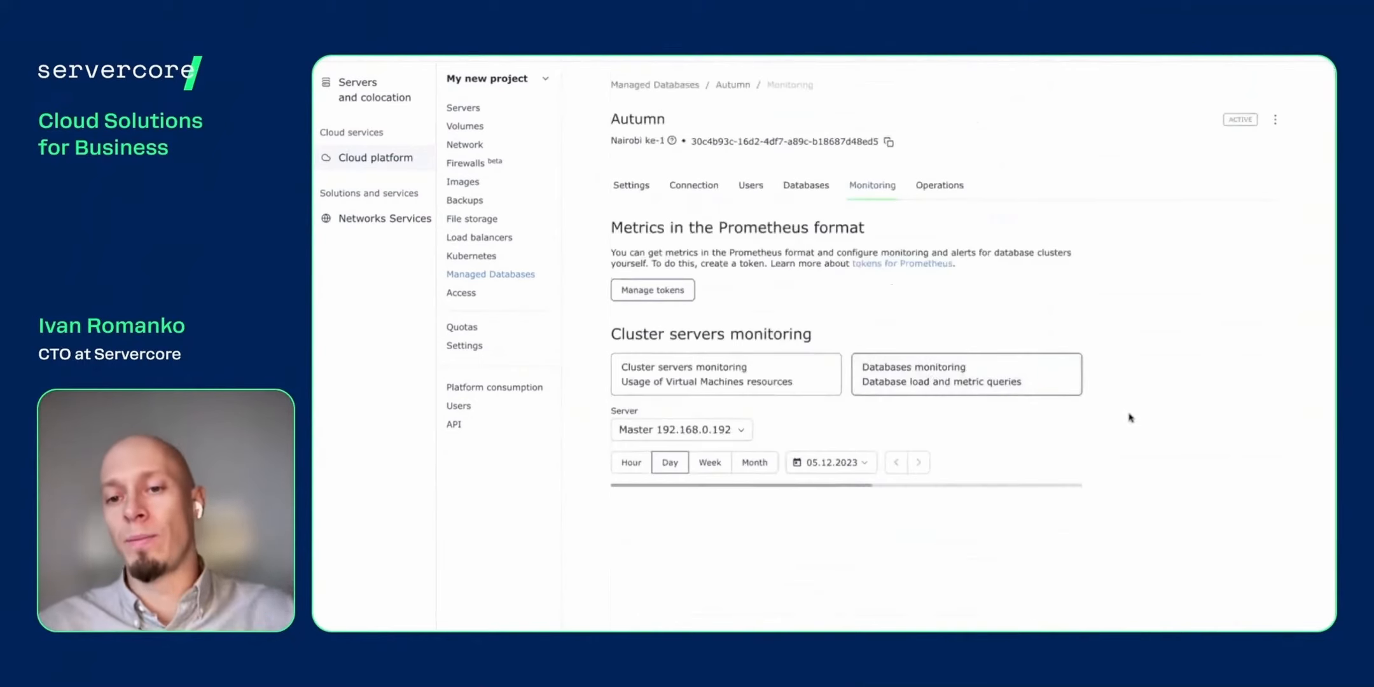
{"action": "scroll", "coordinate": [1129, 418], "scroll_direction": "down", "scroll_amount": 2}
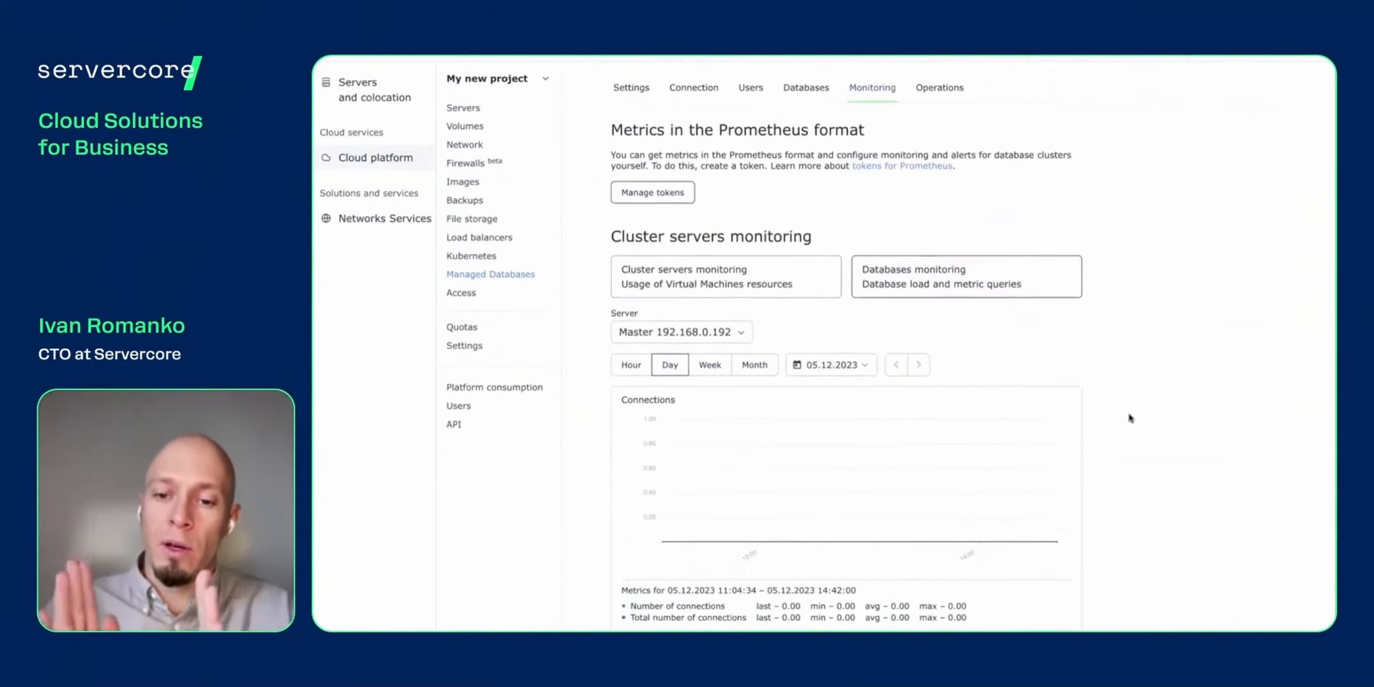
{"action": "scroll", "coordinate": [1129, 417], "scroll_direction": "down", "scroll_amount": 4}
{"action": "scroll", "coordinate": [1128, 418], "scroll_direction": "down", "scroll_amount": 5}
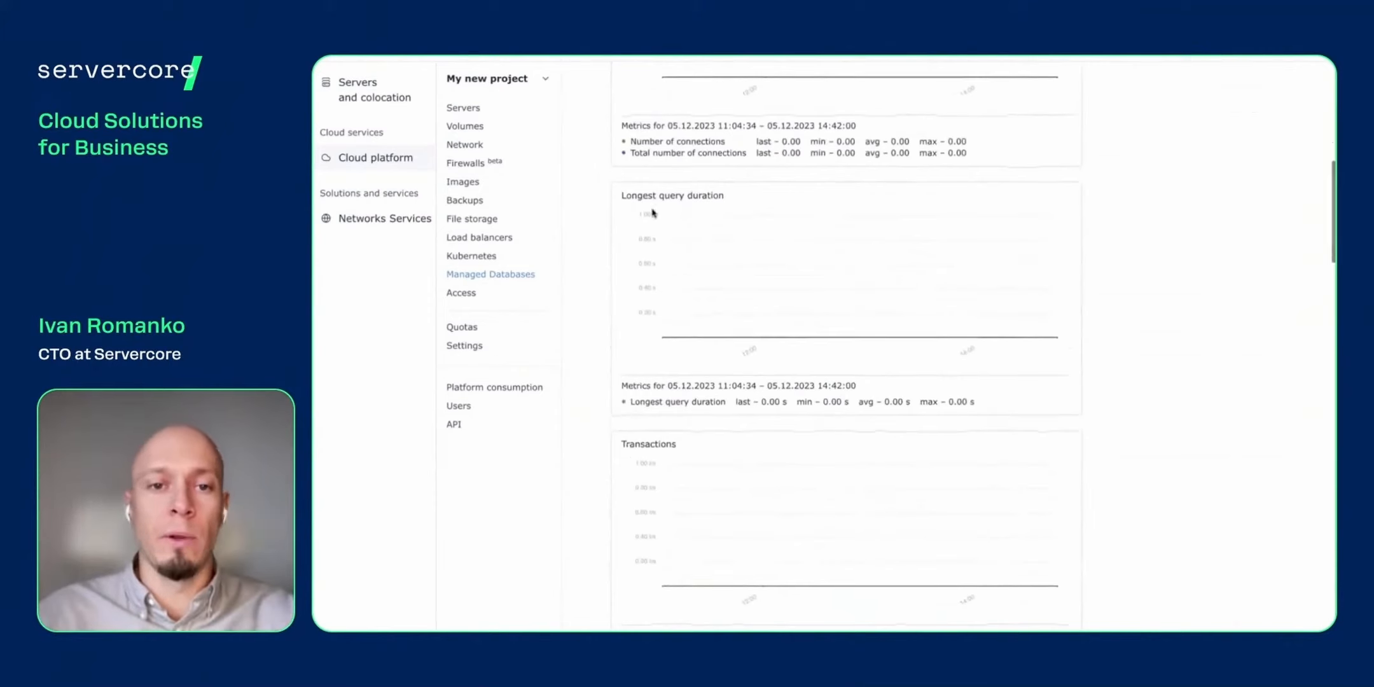
{"action": "scroll", "coordinate": [877, 278], "scroll_direction": "down", "scroll_amount": 1}
{"action": "scroll", "coordinate": [877, 278], "scroll_direction": "down", "scroll_amount": 2}
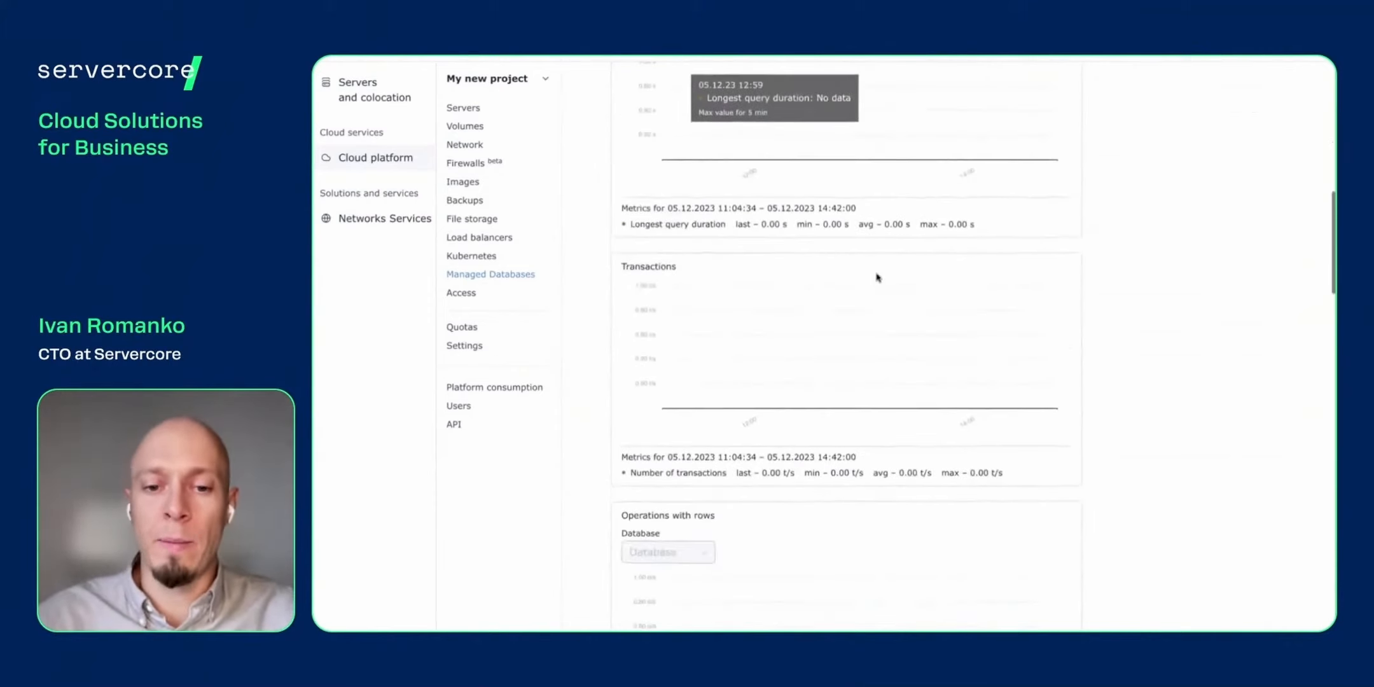
{"action": "scroll", "coordinate": [877, 279], "scroll_direction": "up", "scroll_amount": 12}
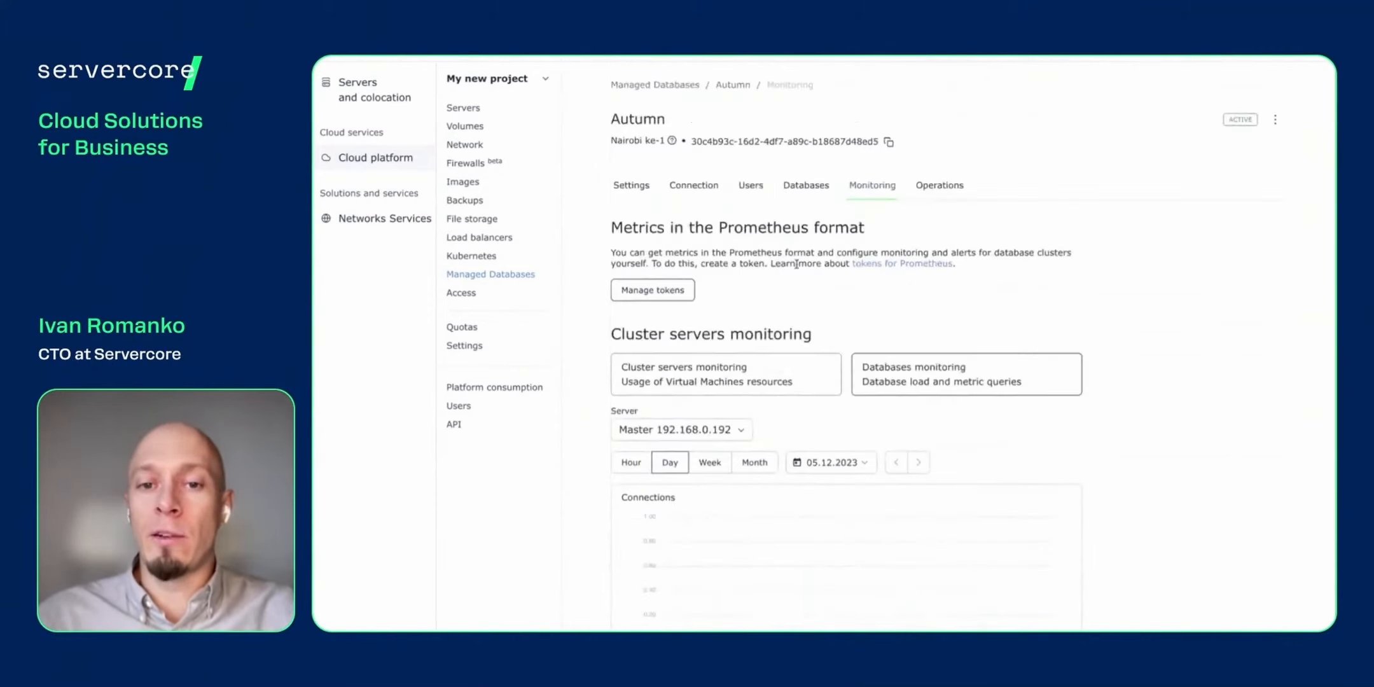
{"action": "left_click_drag", "start_coordinate": [772, 263], "coordinate": [978, 266]}
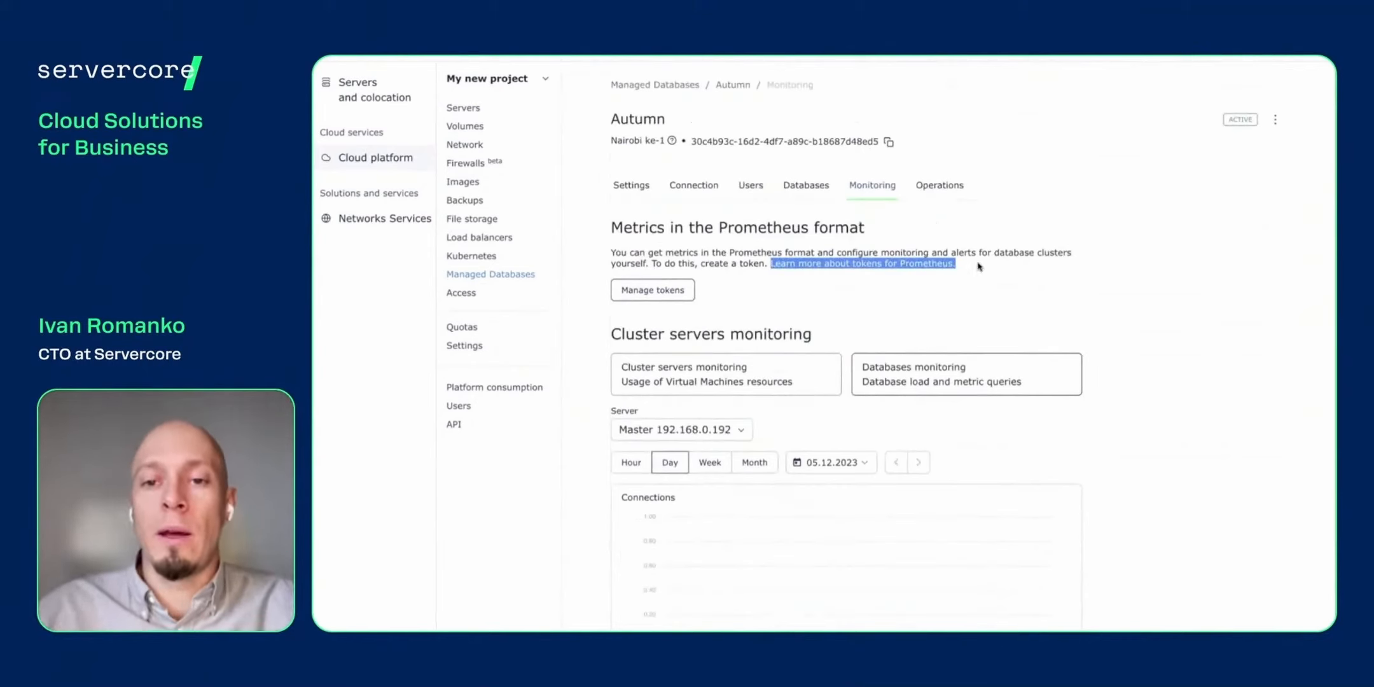
{"action": "left_click", "coordinate": [978, 265]}
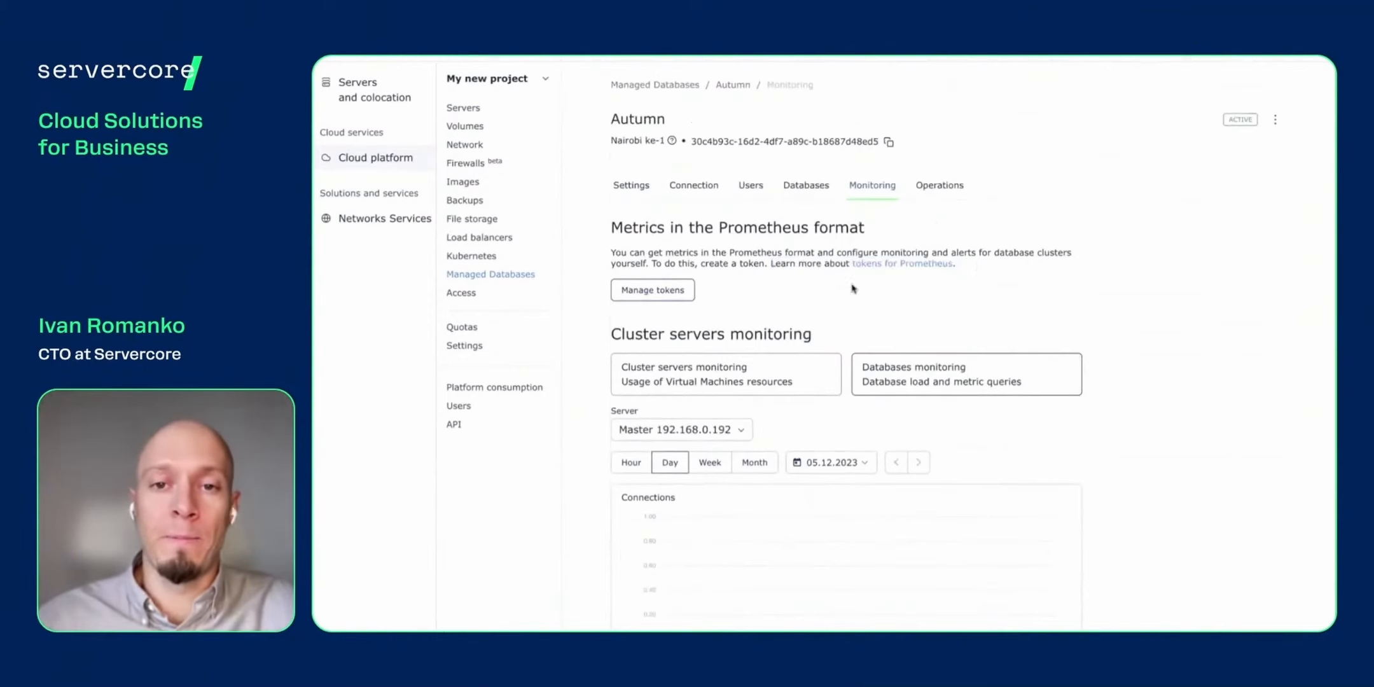
Scale the Autumn cluster to the fixed 16 vCPU, 128 GB RAM, 768 GB configuration with 2 replicas and save
{"action": "left_click", "coordinate": [629, 189]}
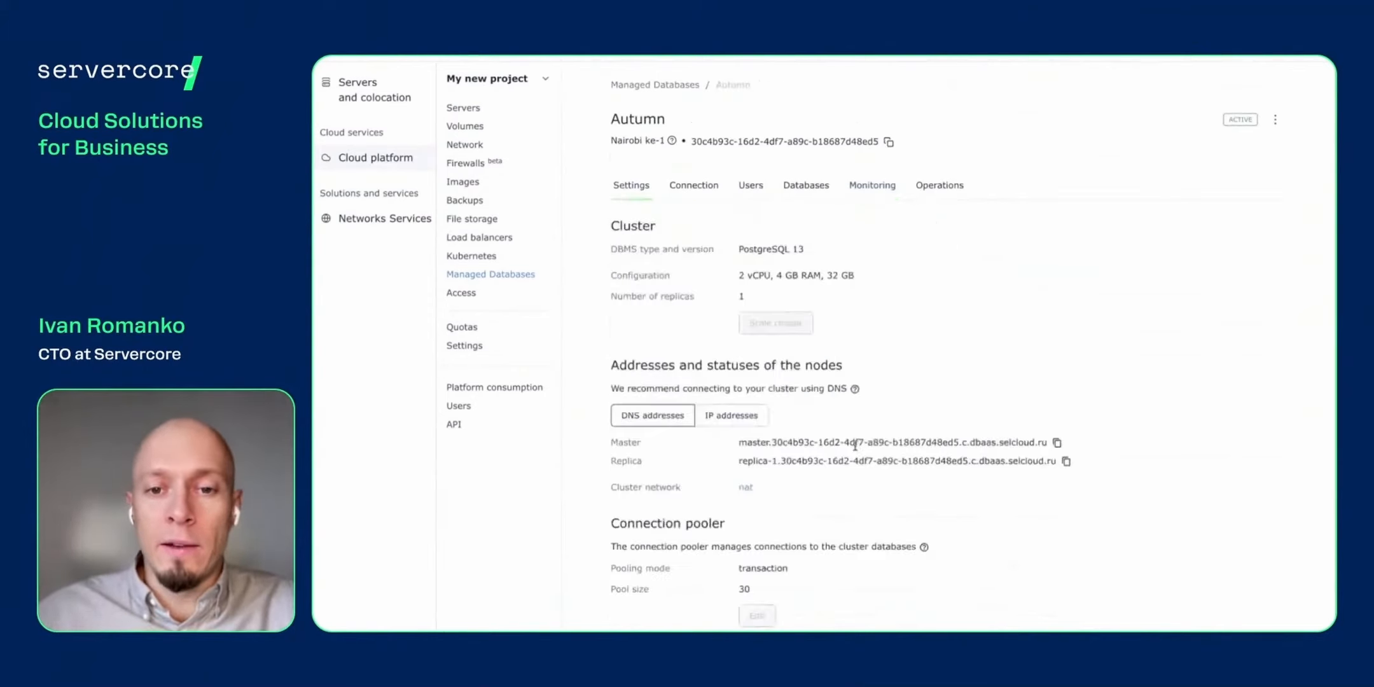
{"action": "scroll", "coordinate": [850, 446], "scroll_direction": "down", "scroll_amount": 1}
{"action": "scroll", "coordinate": [851, 446], "scroll_direction": "down", "scroll_amount": 4}
{"action": "scroll", "coordinate": [845, 426], "scroll_direction": "up", "scroll_amount": 5}
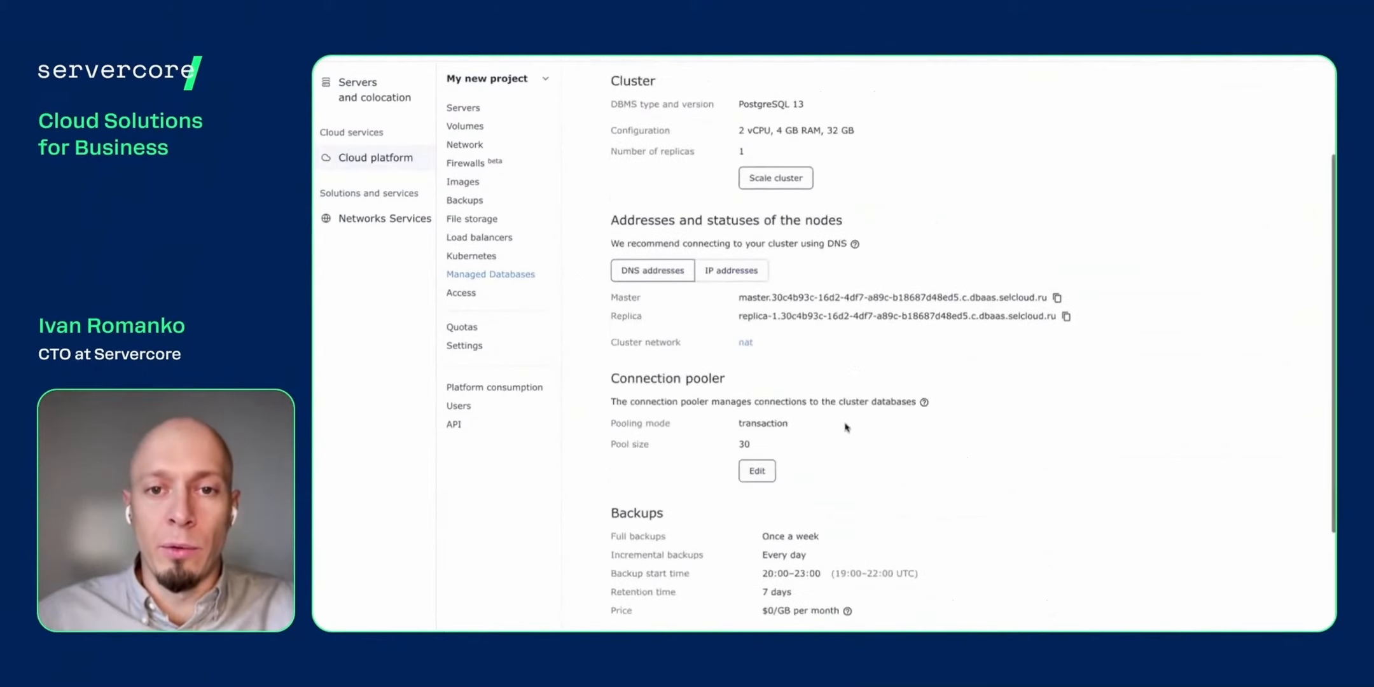
{"action": "left_click", "coordinate": [775, 323]}
{"action": "scroll", "coordinate": [877, 540], "scroll_direction": "down", "scroll_amount": 2}
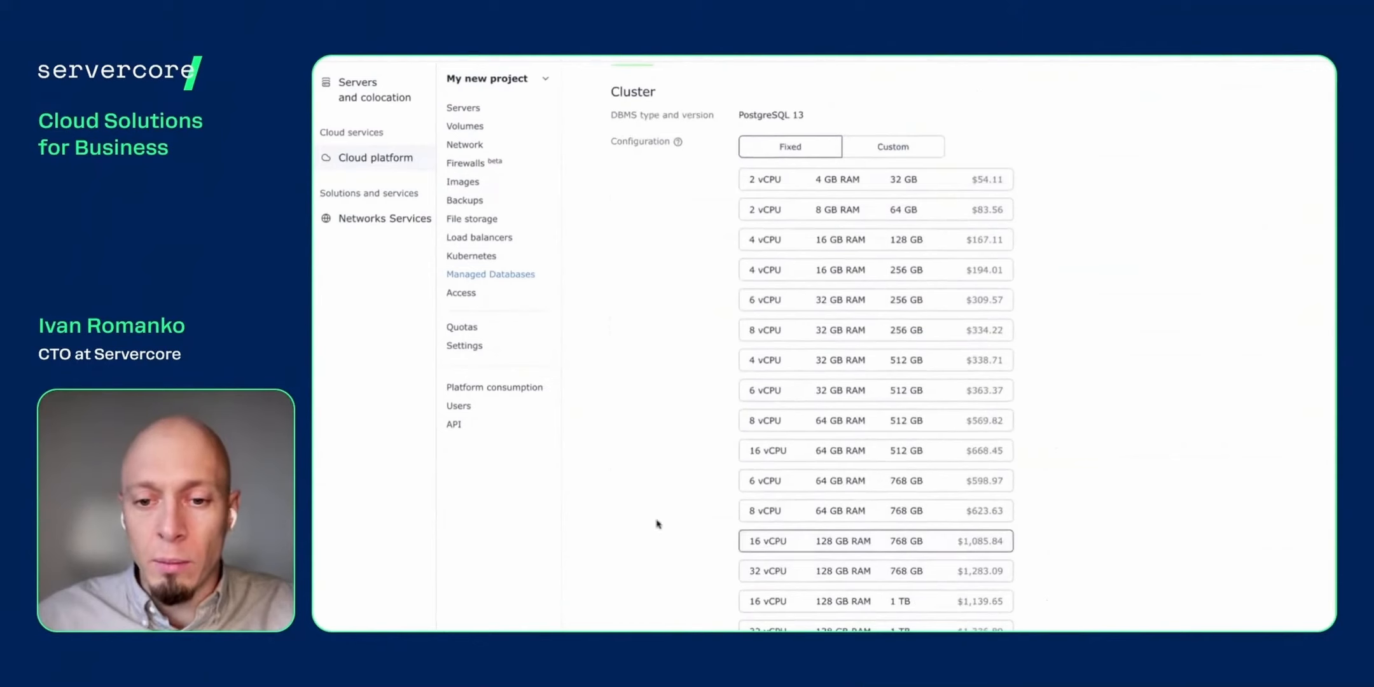
{"action": "scroll", "coordinate": [655, 523], "scroll_direction": "down", "scroll_amount": 6}
{"action": "left_click", "coordinate": [829, 311]}
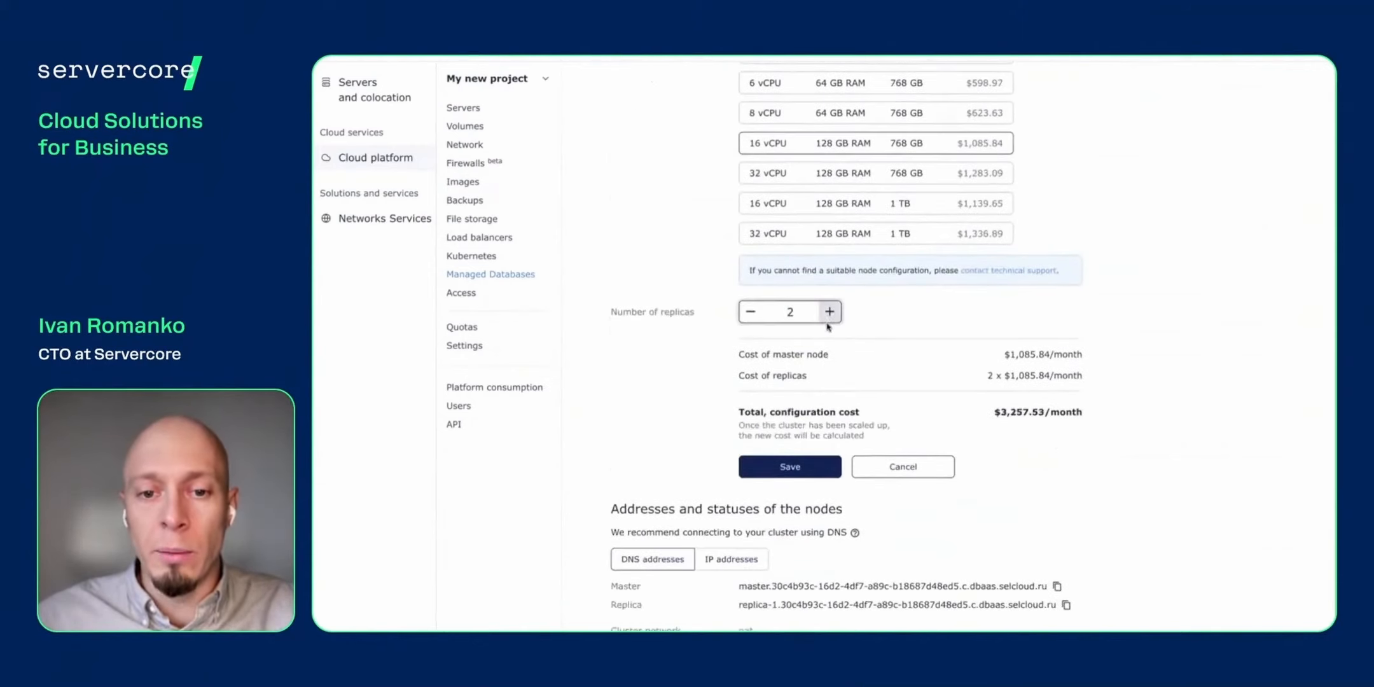
{"action": "left_click", "coordinate": [787, 476]}
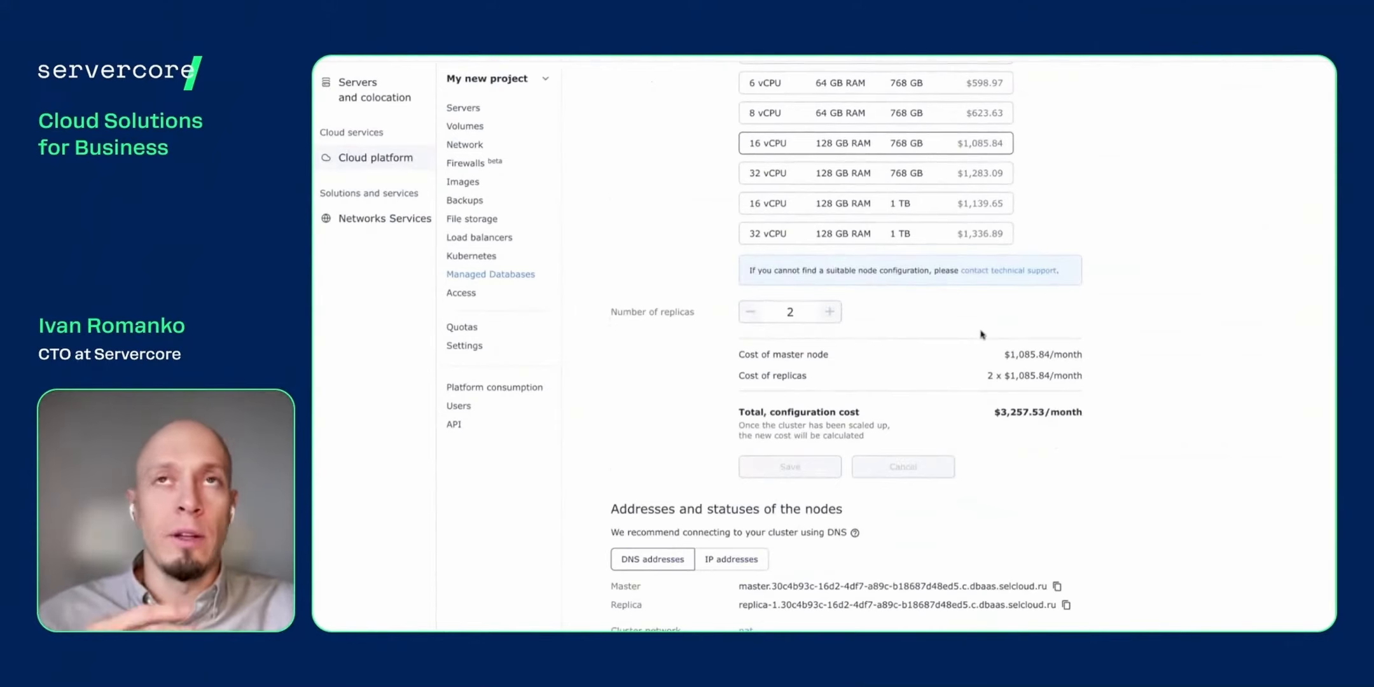
Check the Autumn cluster's scaling progress and the statuses of both clusters in the managed databases list
{"action": "scroll", "coordinate": [982, 335], "scroll_direction": "down", "scroll_amount": 5}
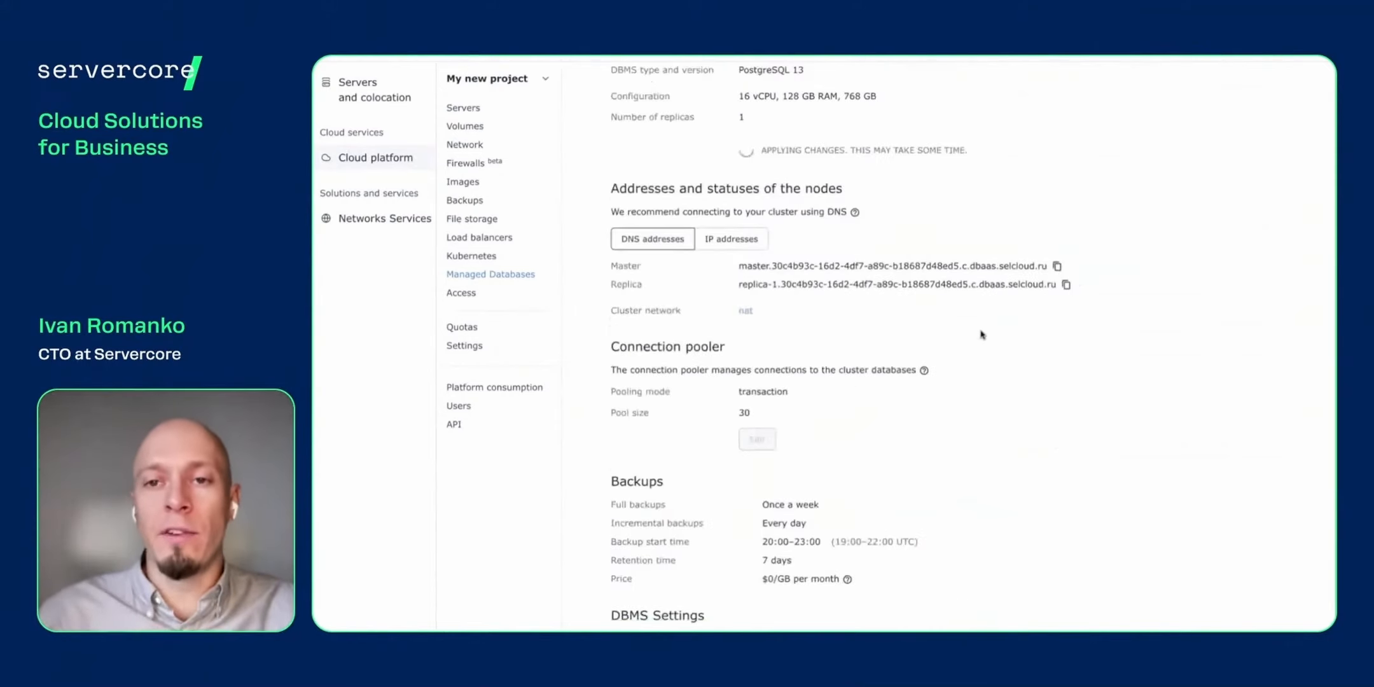
{"action": "scroll", "coordinate": [982, 335], "scroll_direction": "up", "scroll_amount": 3}
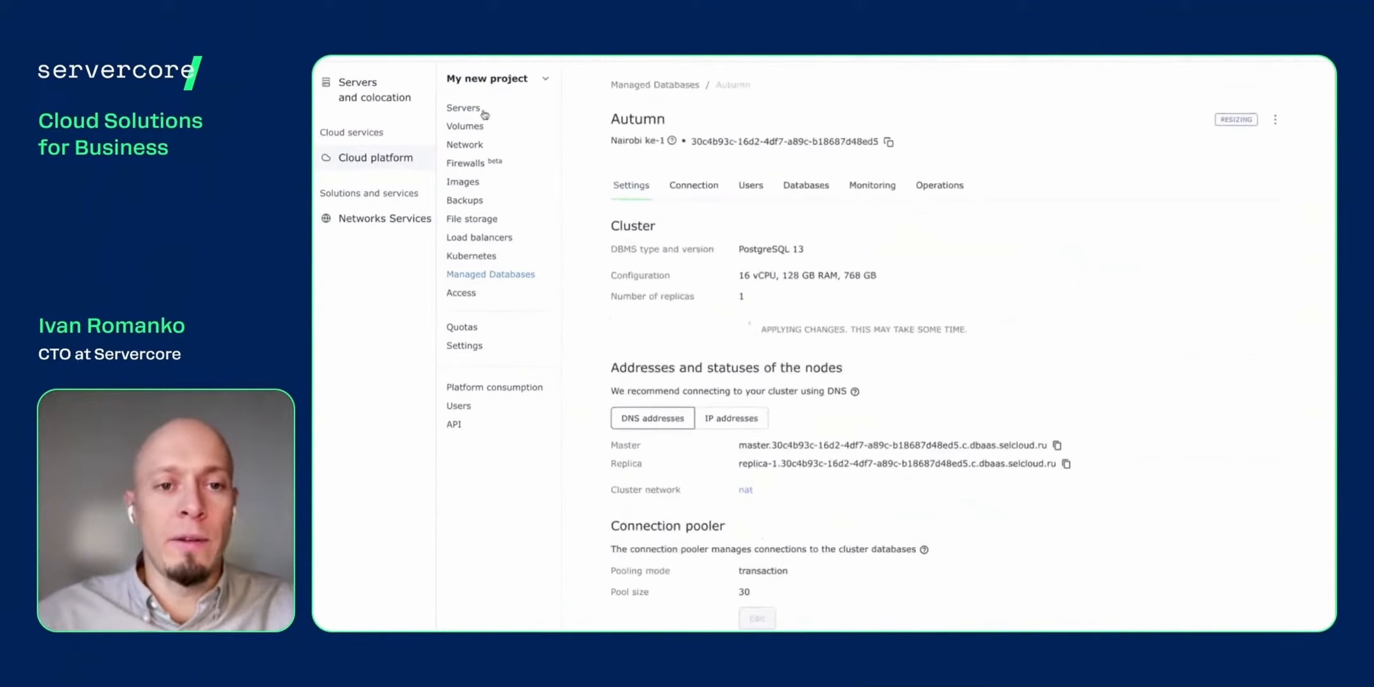
{"action": "left_click", "coordinate": [482, 276]}
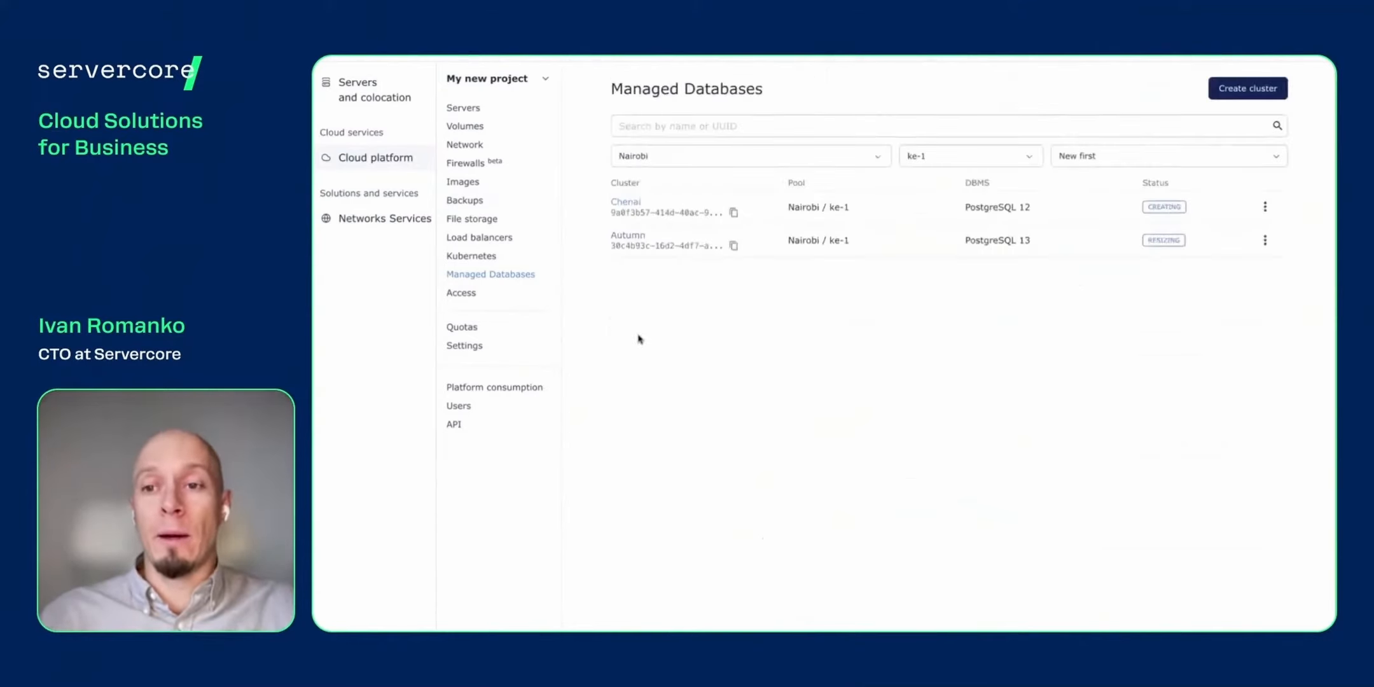
{"action": "double_click", "coordinate": [1181, 208]}
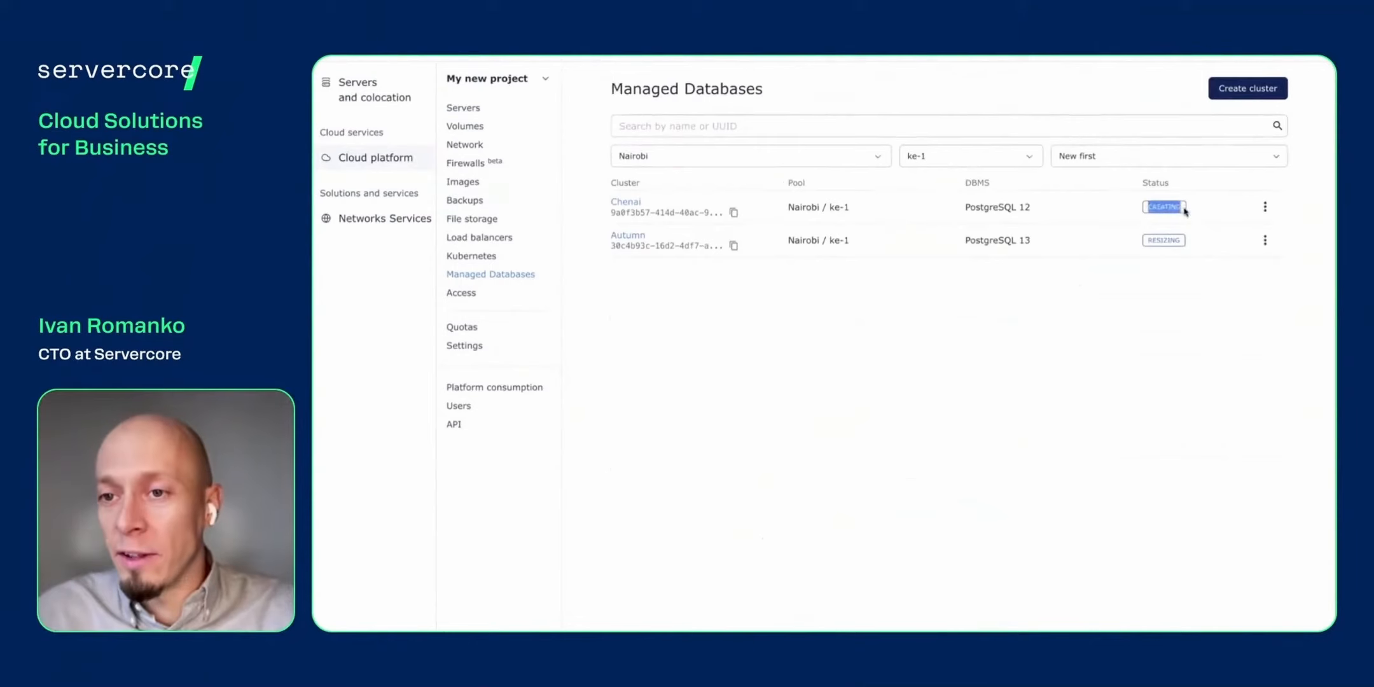
{"action": "double_click", "coordinate": [1180, 245]}
{"action": "left_click", "coordinate": [1114, 303]}
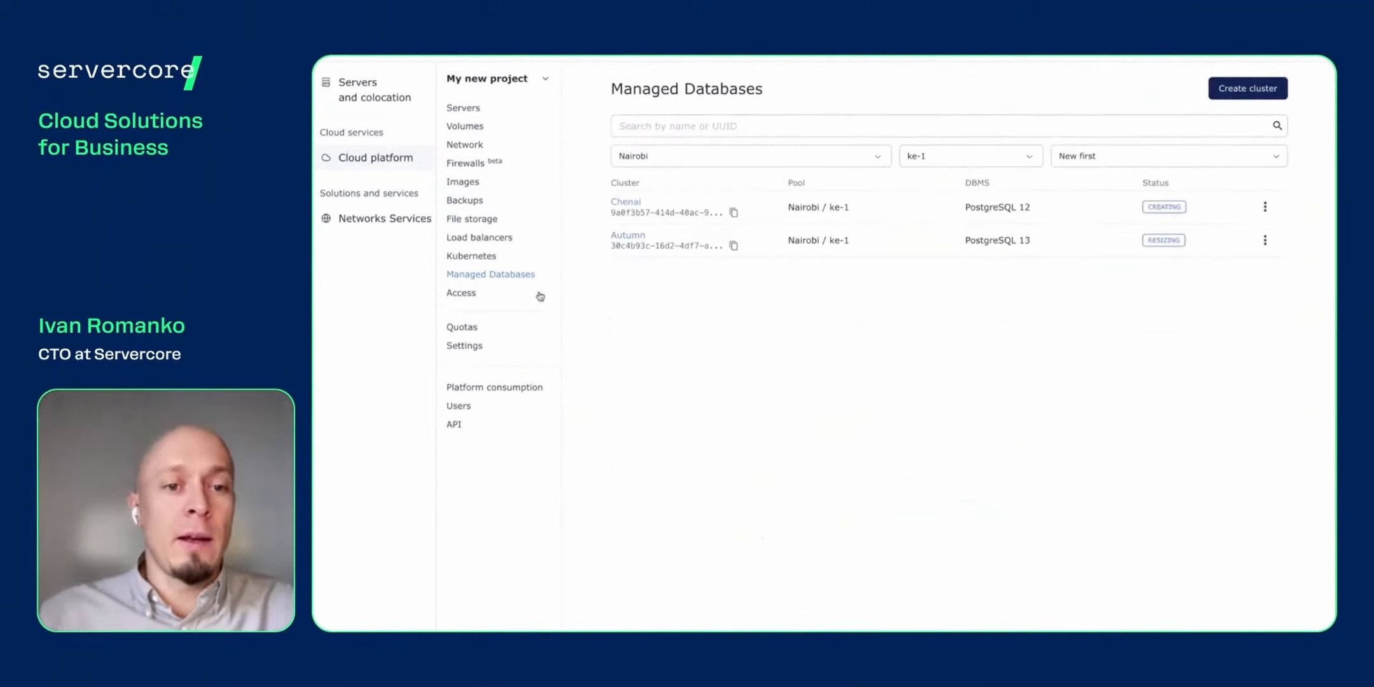
Open the managed Kubernetes clusters and filter them to the Tashkent region
{"action": "left_click", "coordinate": [483, 261]}
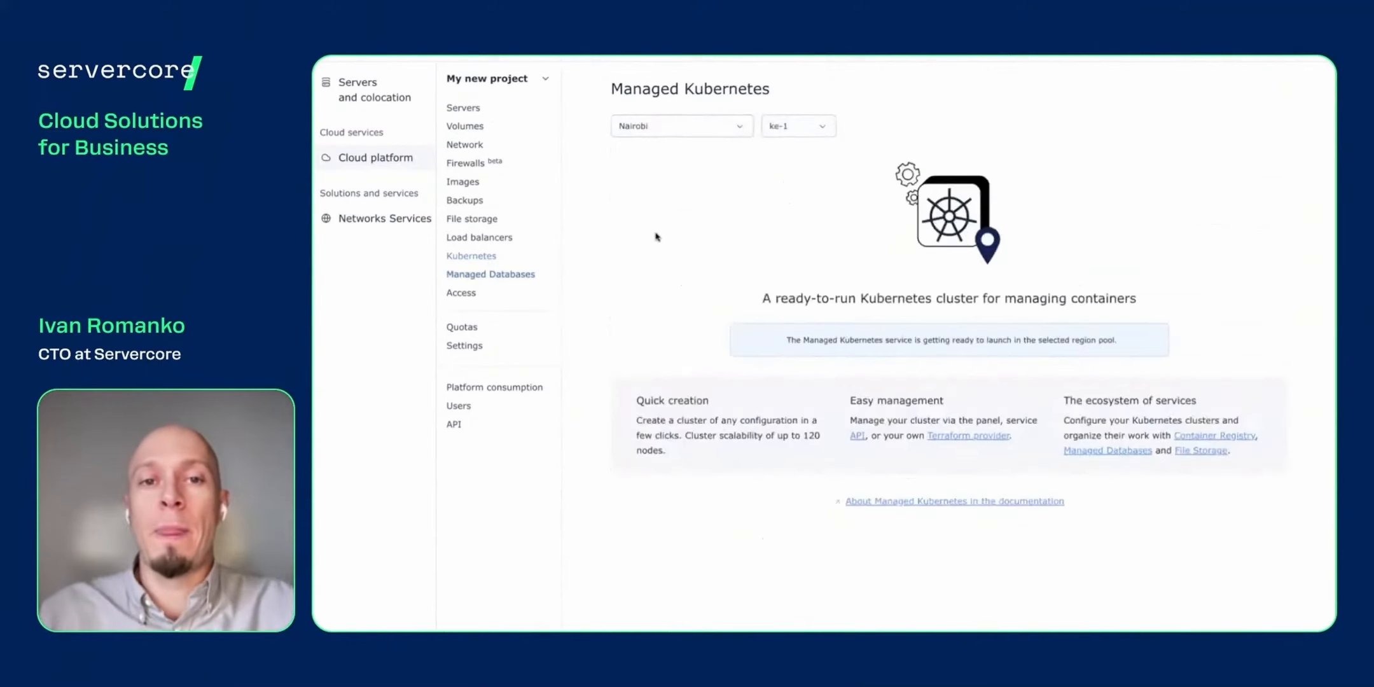
{"action": "left_click", "coordinate": [733, 132]}
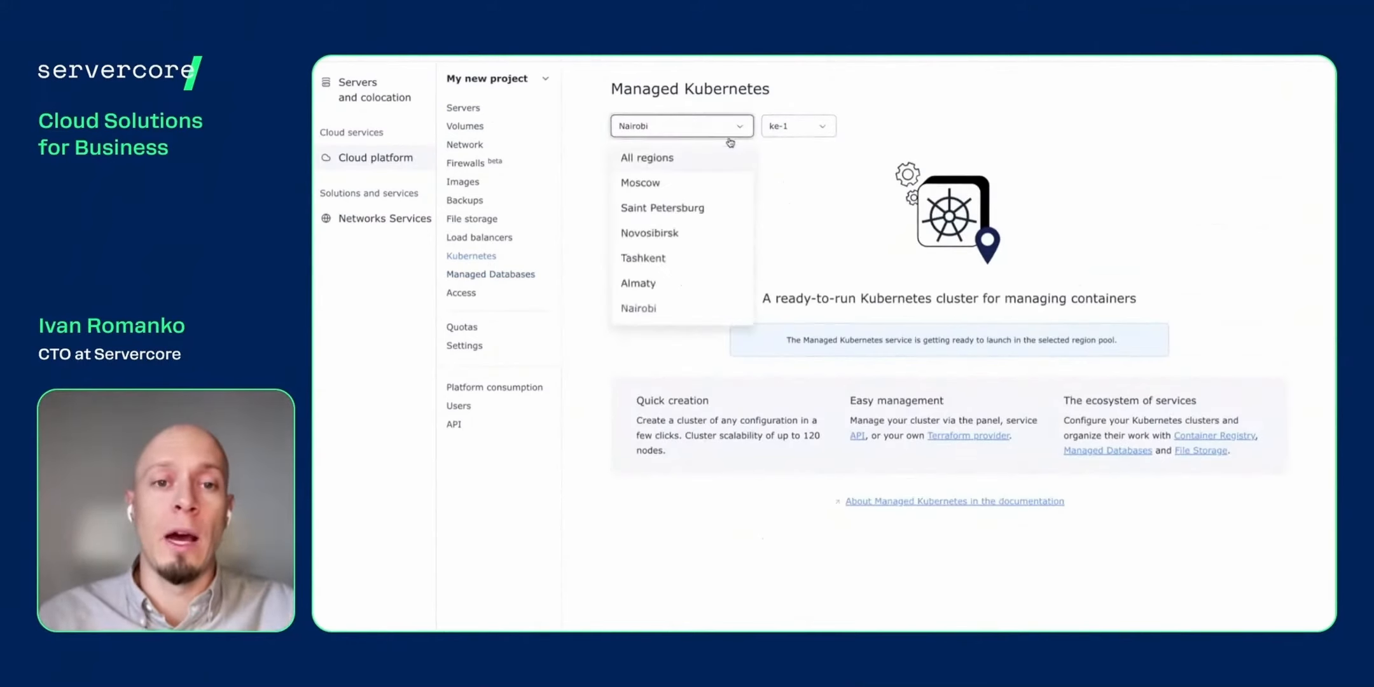
{"action": "left_click", "coordinate": [659, 260]}
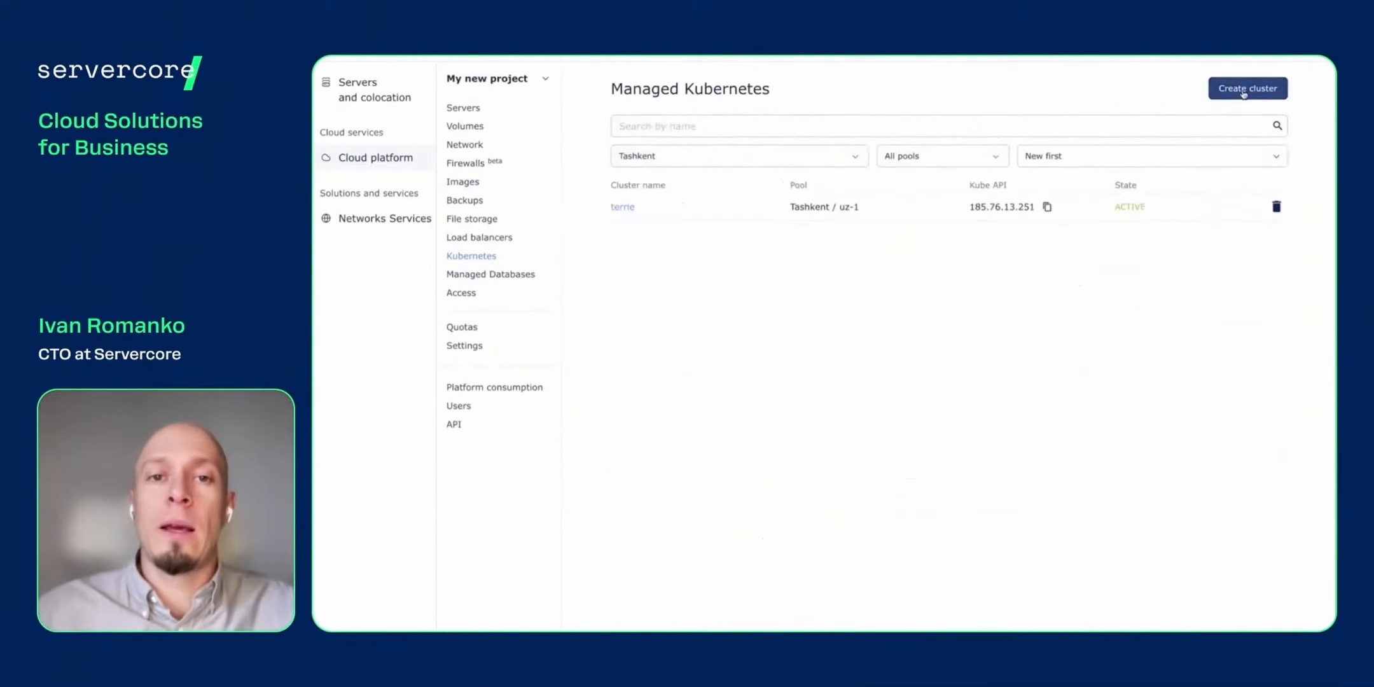
Start creating a managed Kubernetes cluster with Kubernetes version 1.28.3 in the Almaty region
{"action": "left_click", "coordinate": [1243, 95]}
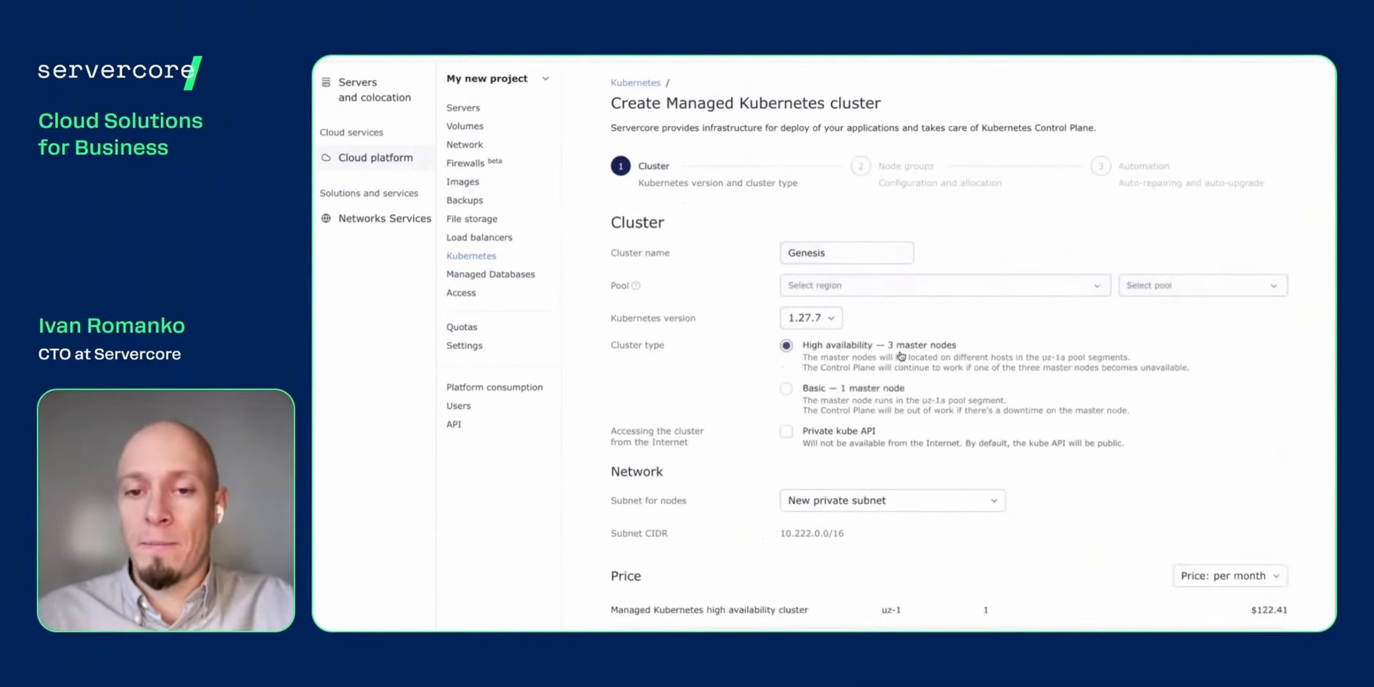
{"action": "left_click", "coordinate": [830, 319]}
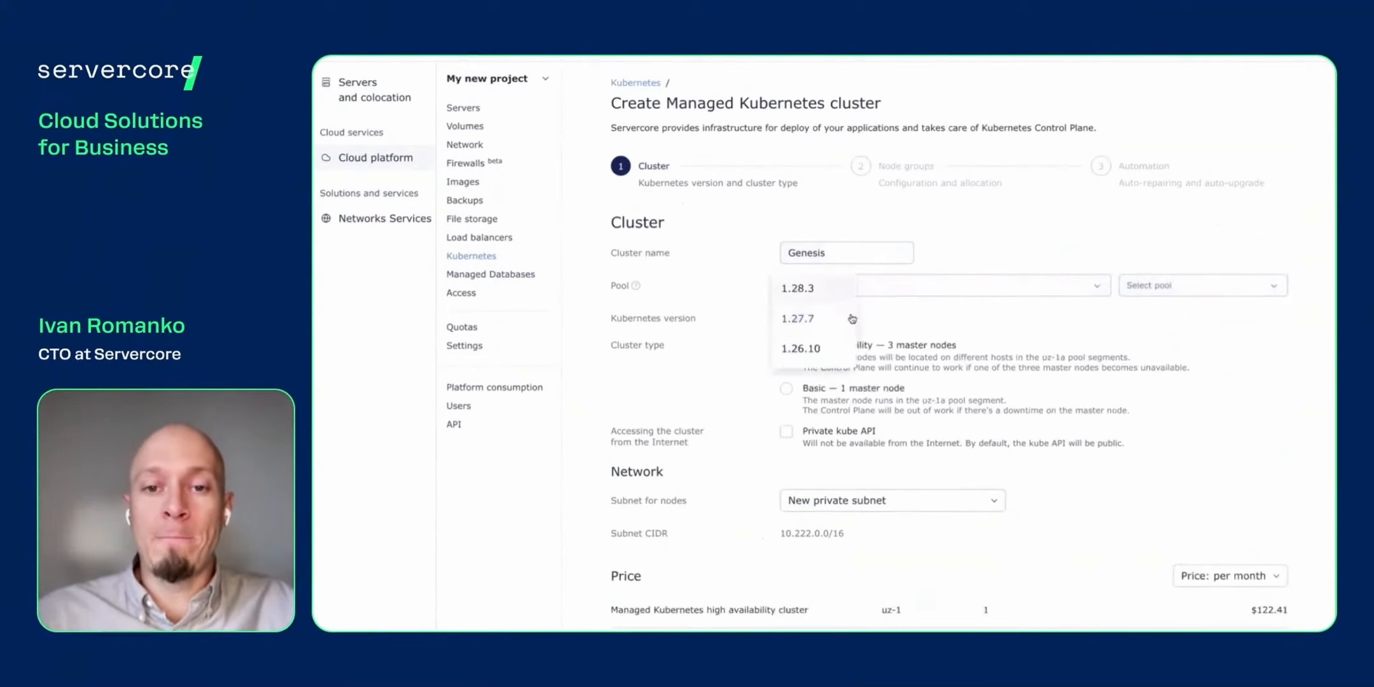
{"action": "left_click", "coordinate": [843, 291]}
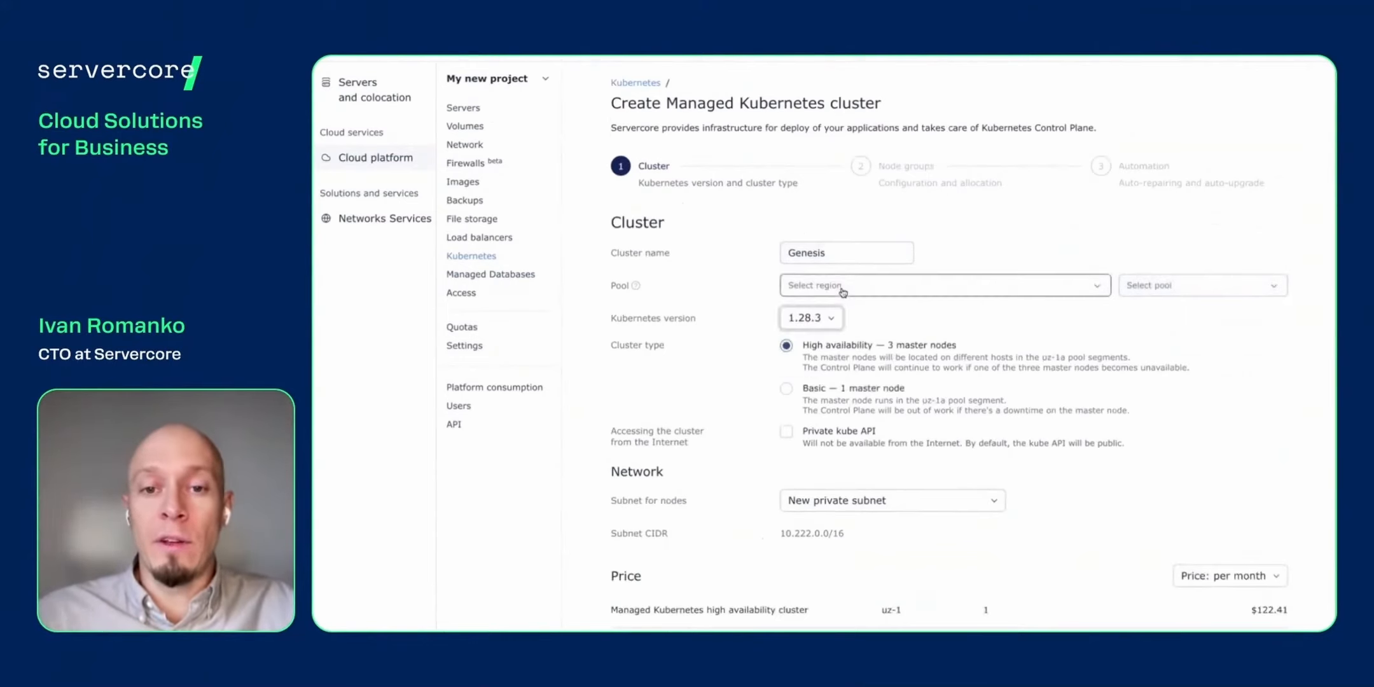
{"action": "left_click", "coordinate": [826, 321]}
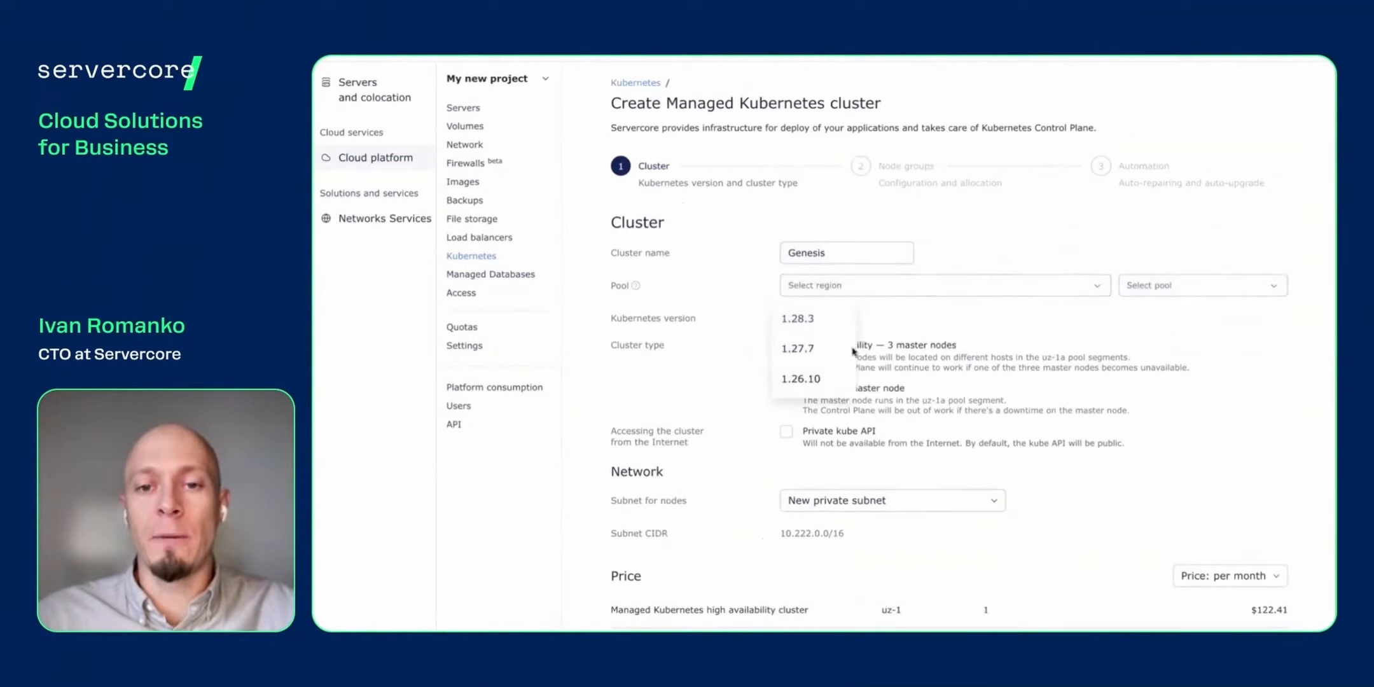
{"action": "left_click", "coordinate": [876, 328]}
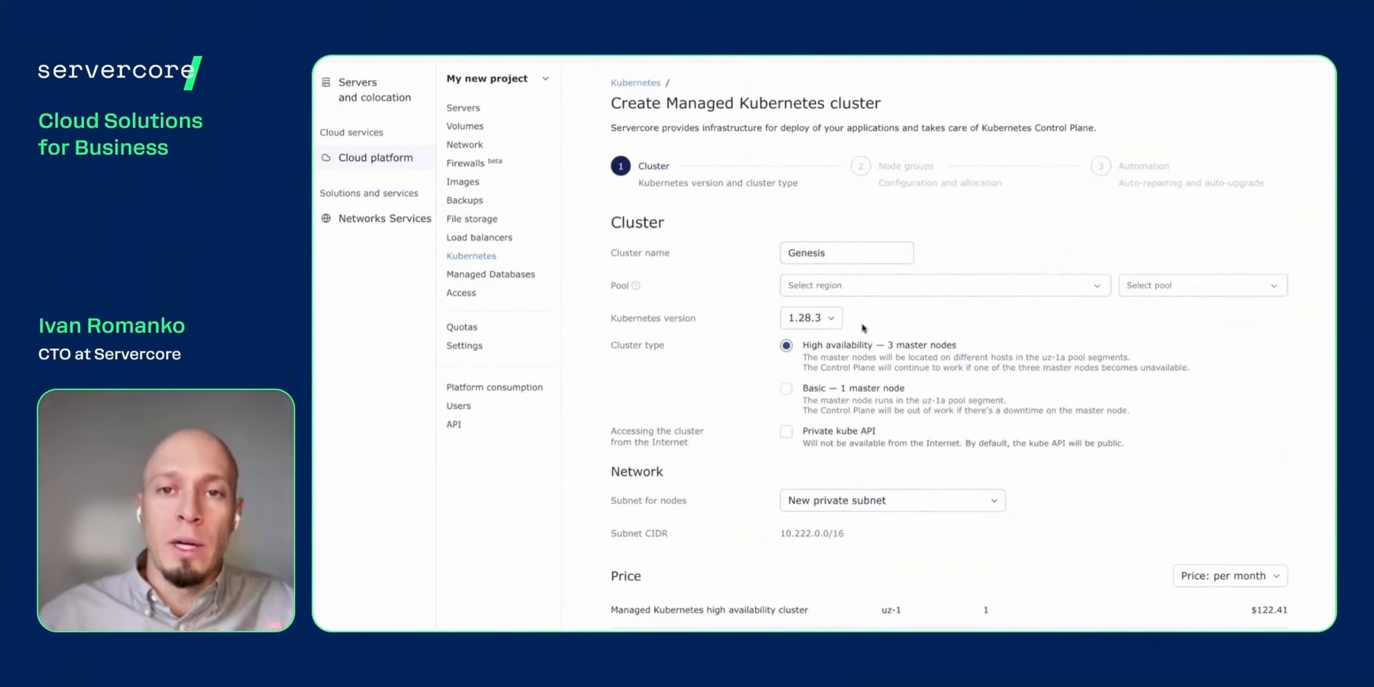
{"action": "left_click", "coordinate": [906, 291]}
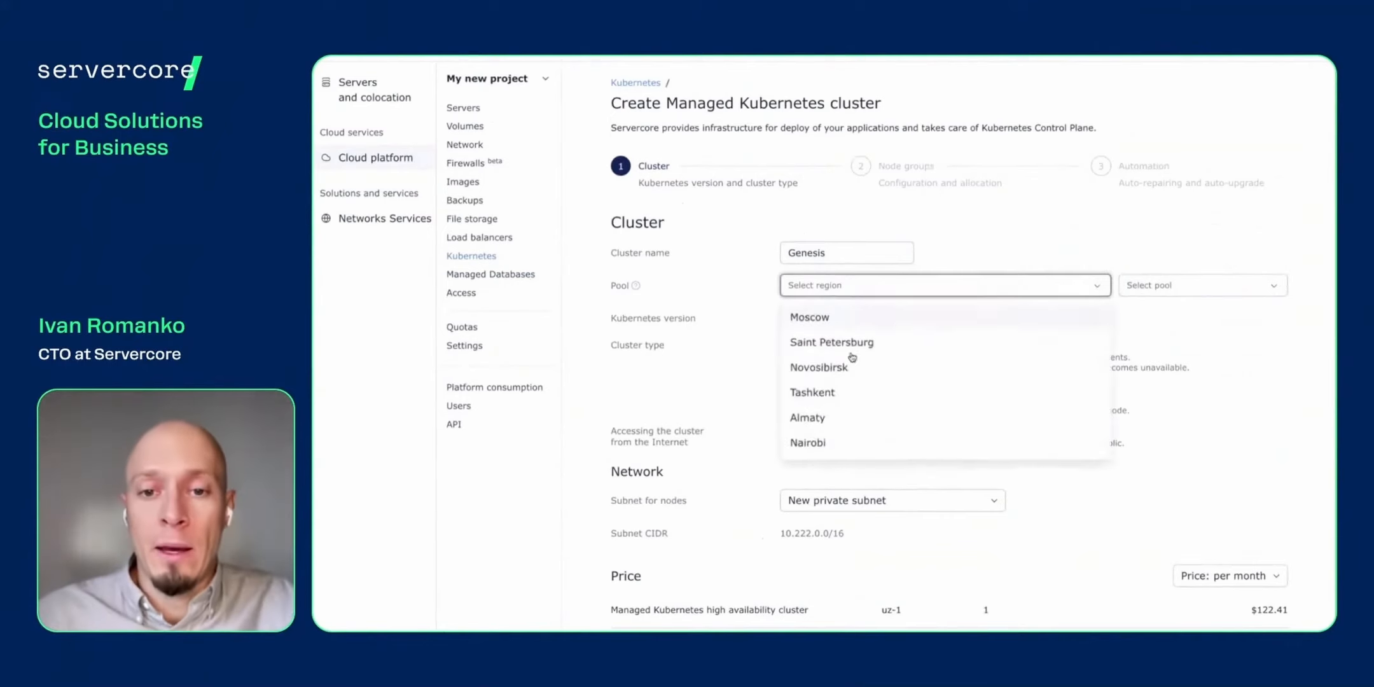
{"action": "left_click", "coordinate": [832, 423]}
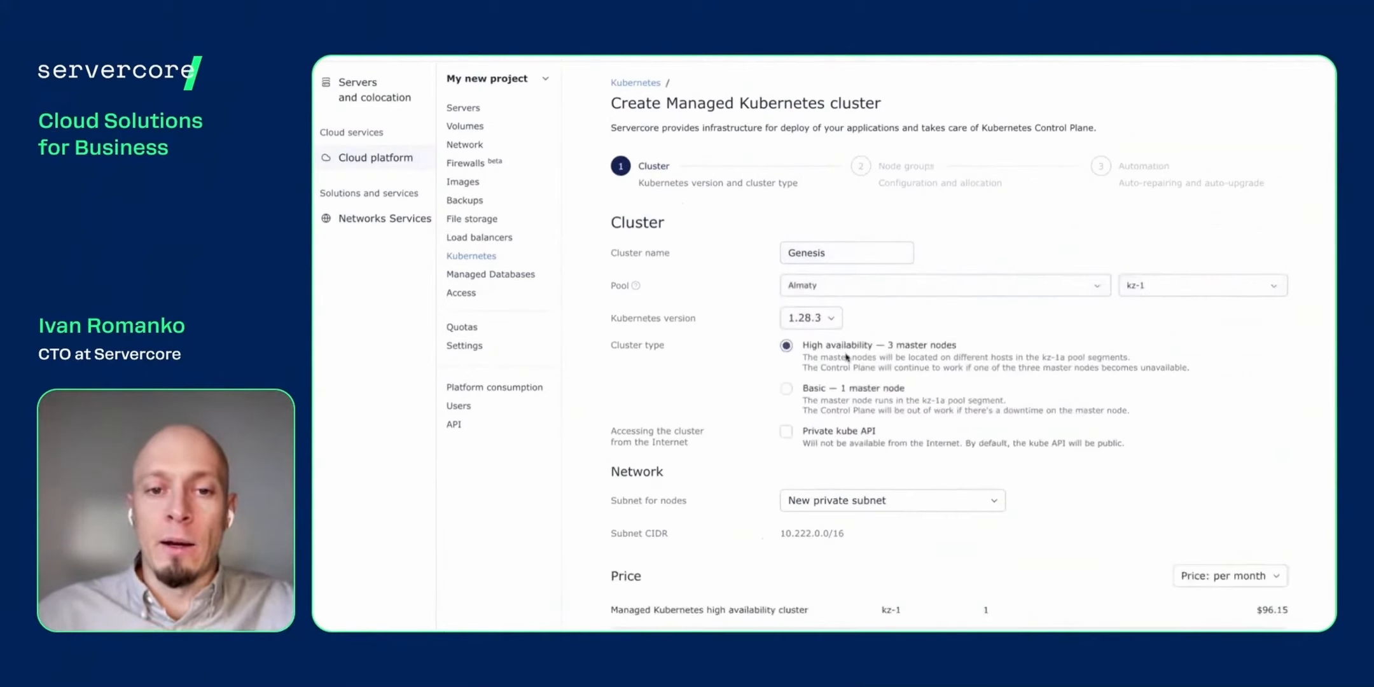
Compare the Basic cluster type, choose High availability with 3 master nodes and a new private subnet, and continue to the node groups
{"action": "left_click_drag", "start_coordinate": [601, 348], "coordinate": [670, 350]}
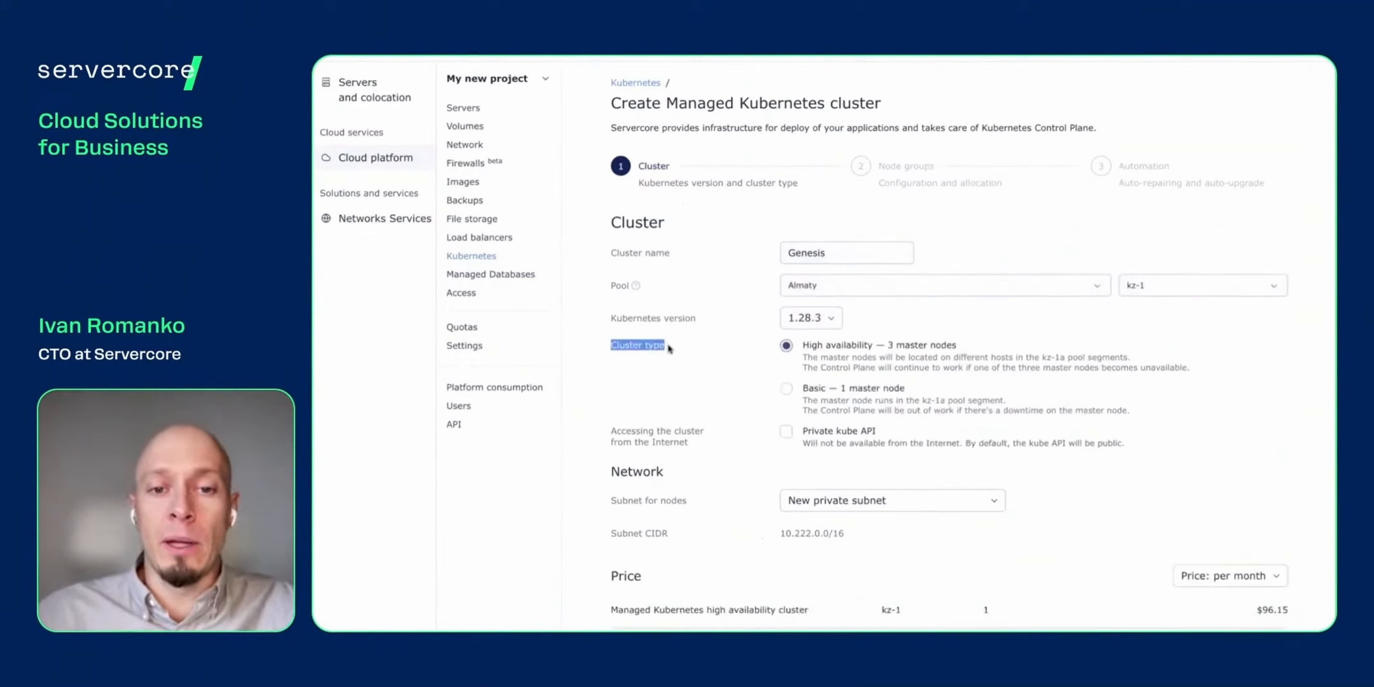
{"action": "left_click", "coordinate": [788, 389]}
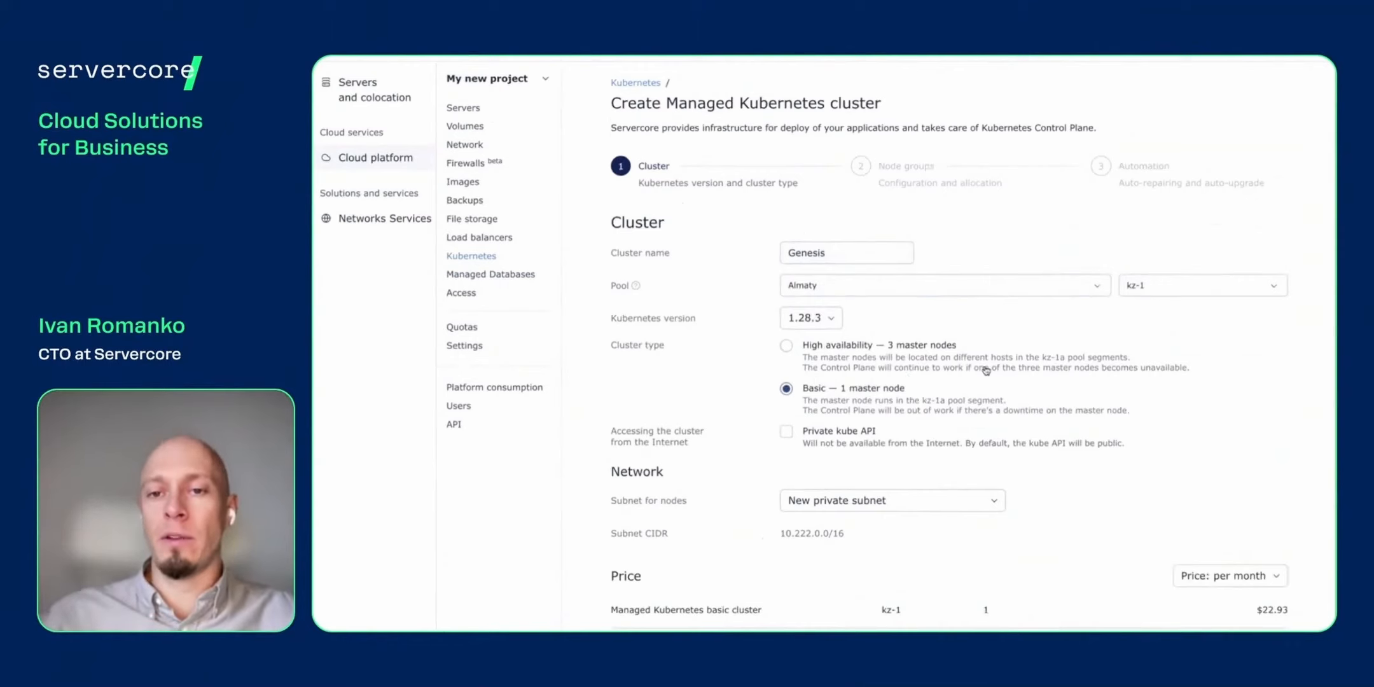
{"action": "scroll", "coordinate": [992, 369], "scroll_direction": "down", "scroll_amount": 1}
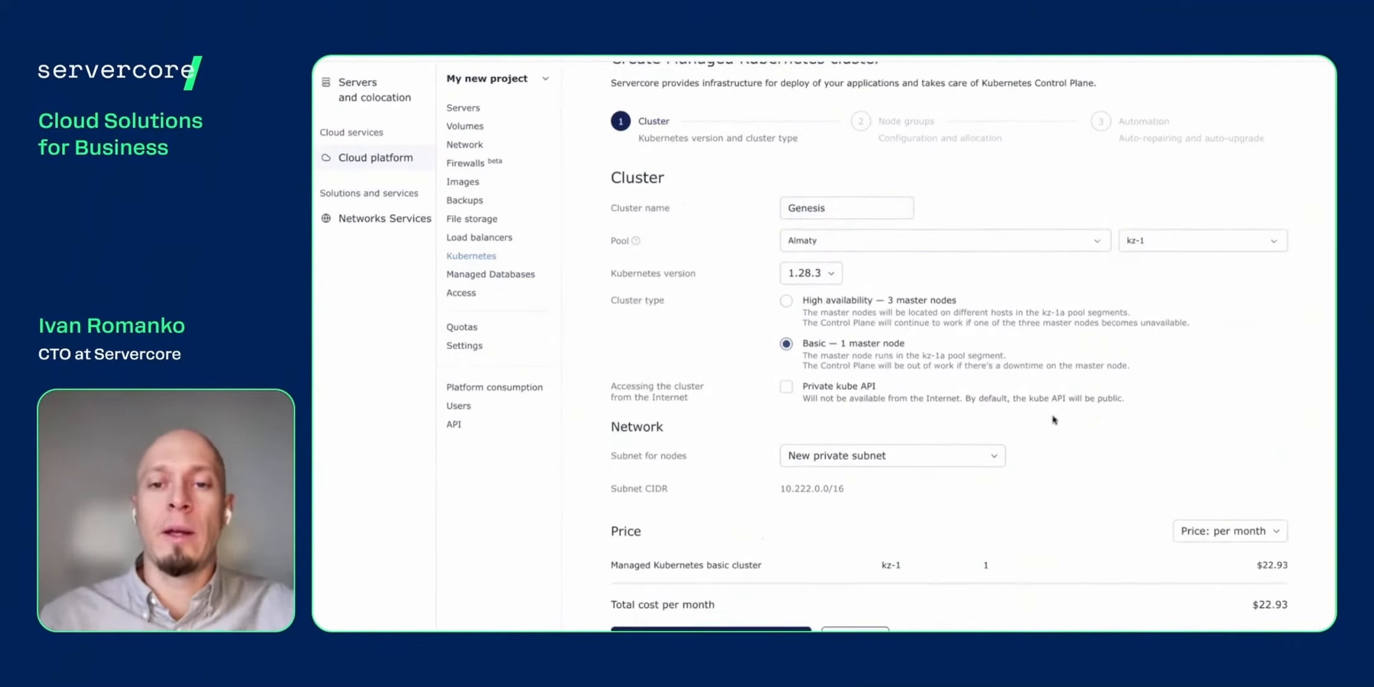
{"action": "left_click", "coordinate": [915, 302]}
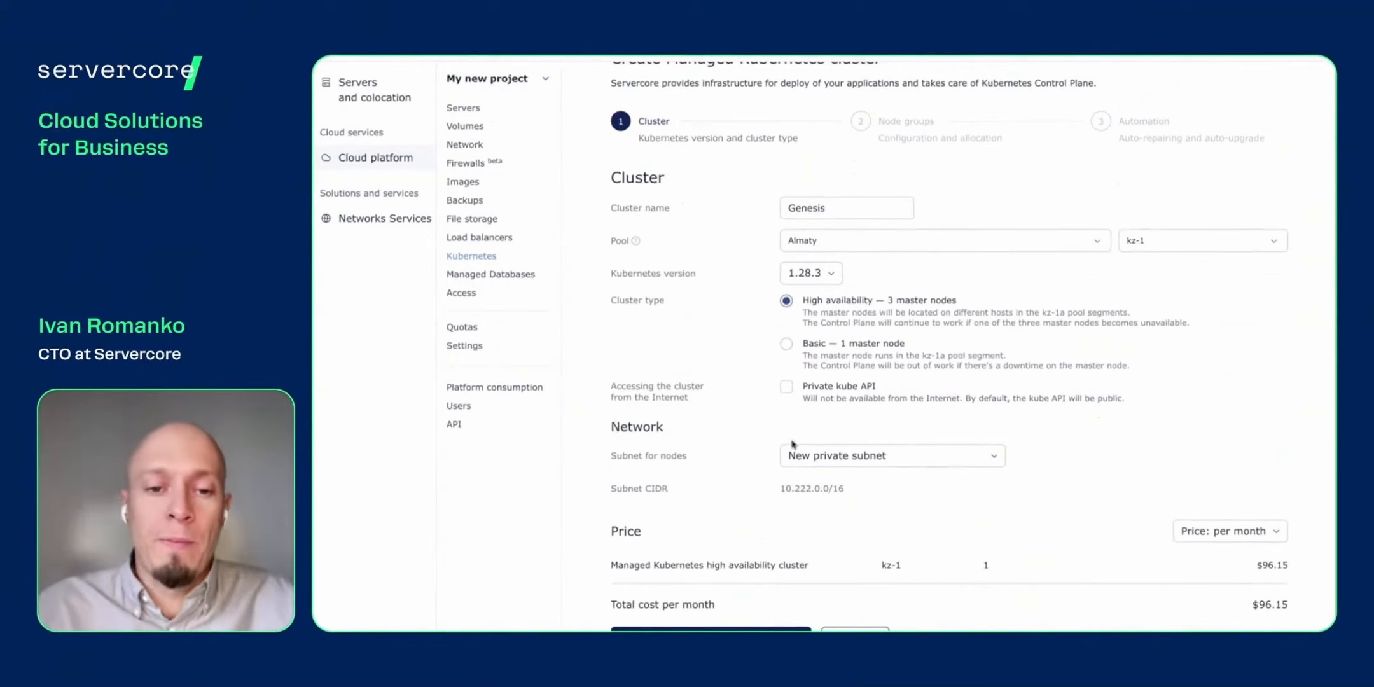
{"action": "left_click", "coordinate": [803, 464]}
{"action": "left_click", "coordinate": [830, 464]}
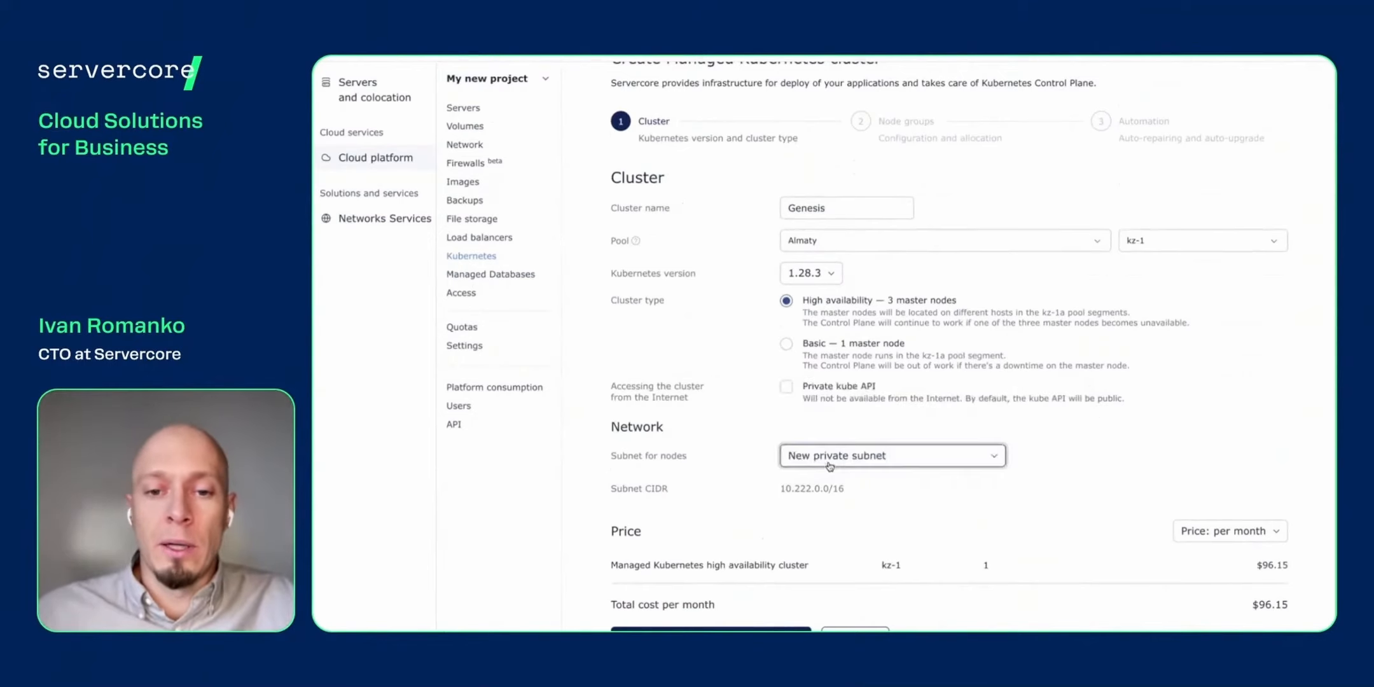
{"action": "left_click", "coordinate": [711, 629]}
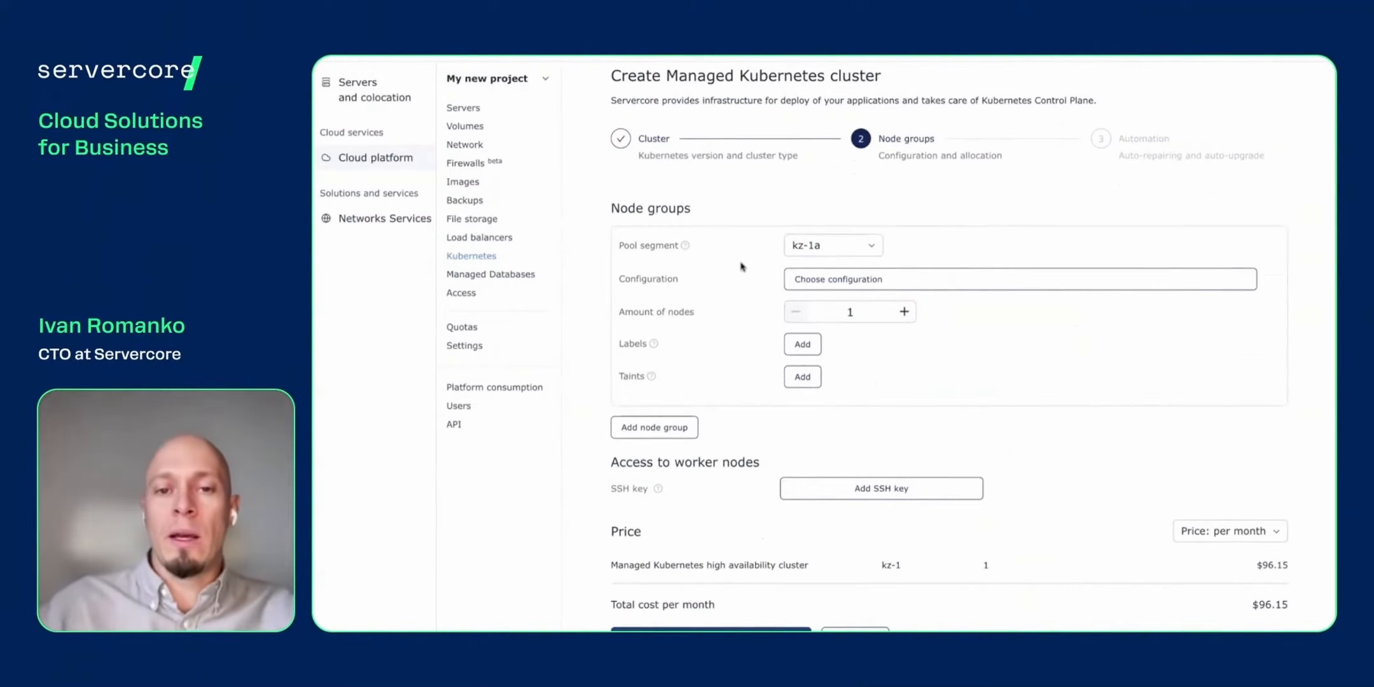
Configure the first node group with 1 vCPU, 10 GB RAM and a 10 GB Network Universal SSD volume, and save
{"action": "left_click", "coordinate": [849, 279]}
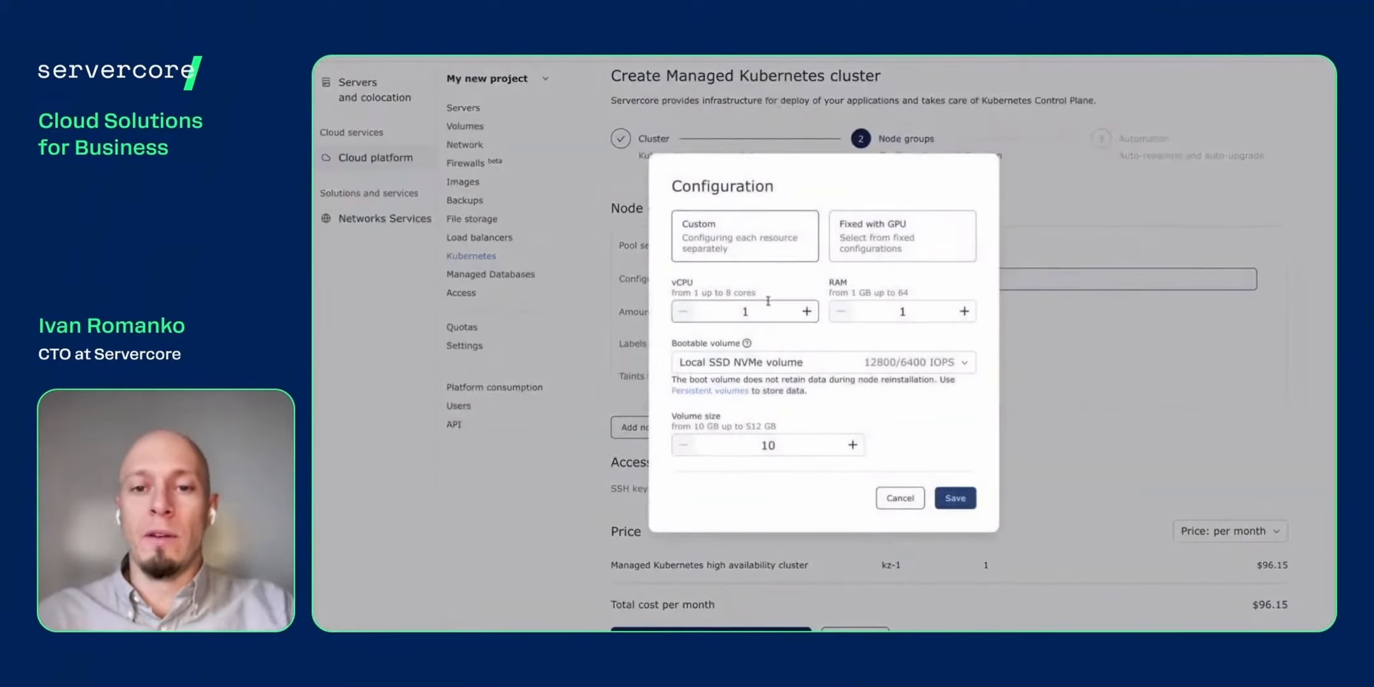
{"action": "left_click", "coordinate": [964, 311]}
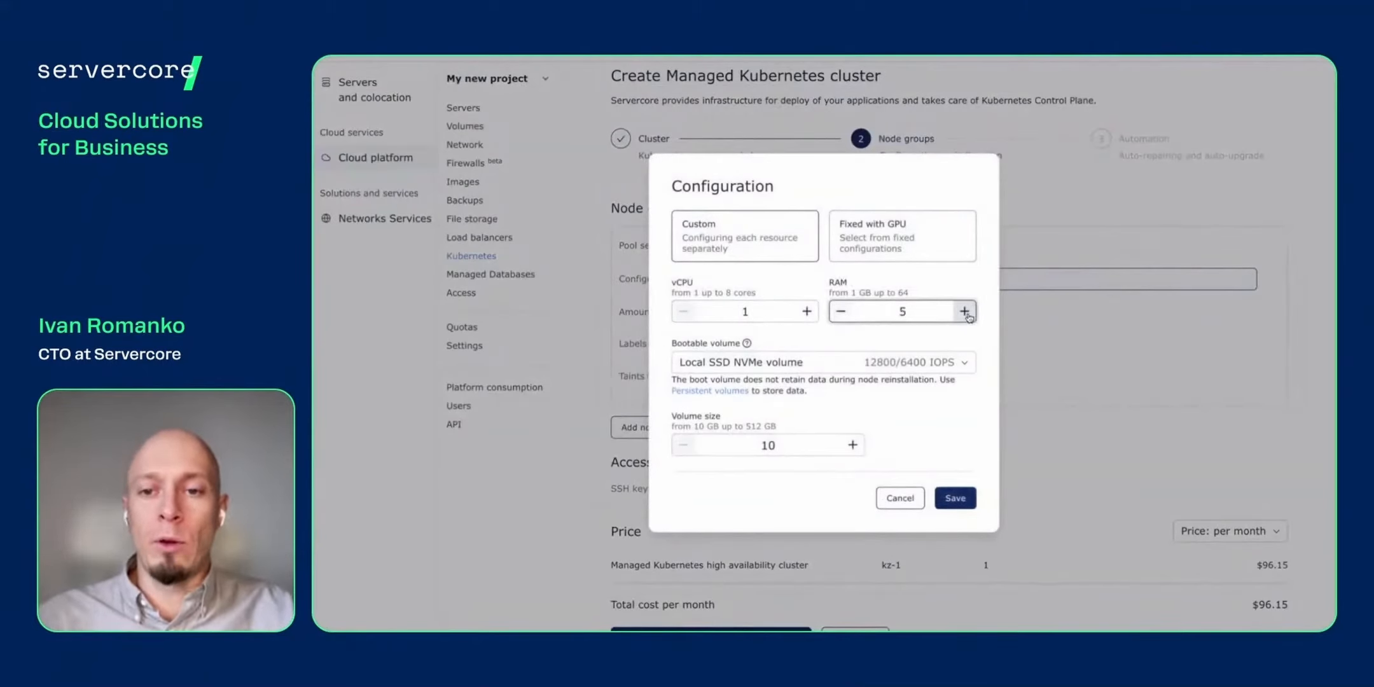
{"action": "left_click_drag", "start_coordinate": [835, 292], "coordinate": [908, 295]}
{"action": "left_click", "coordinate": [917, 298]}
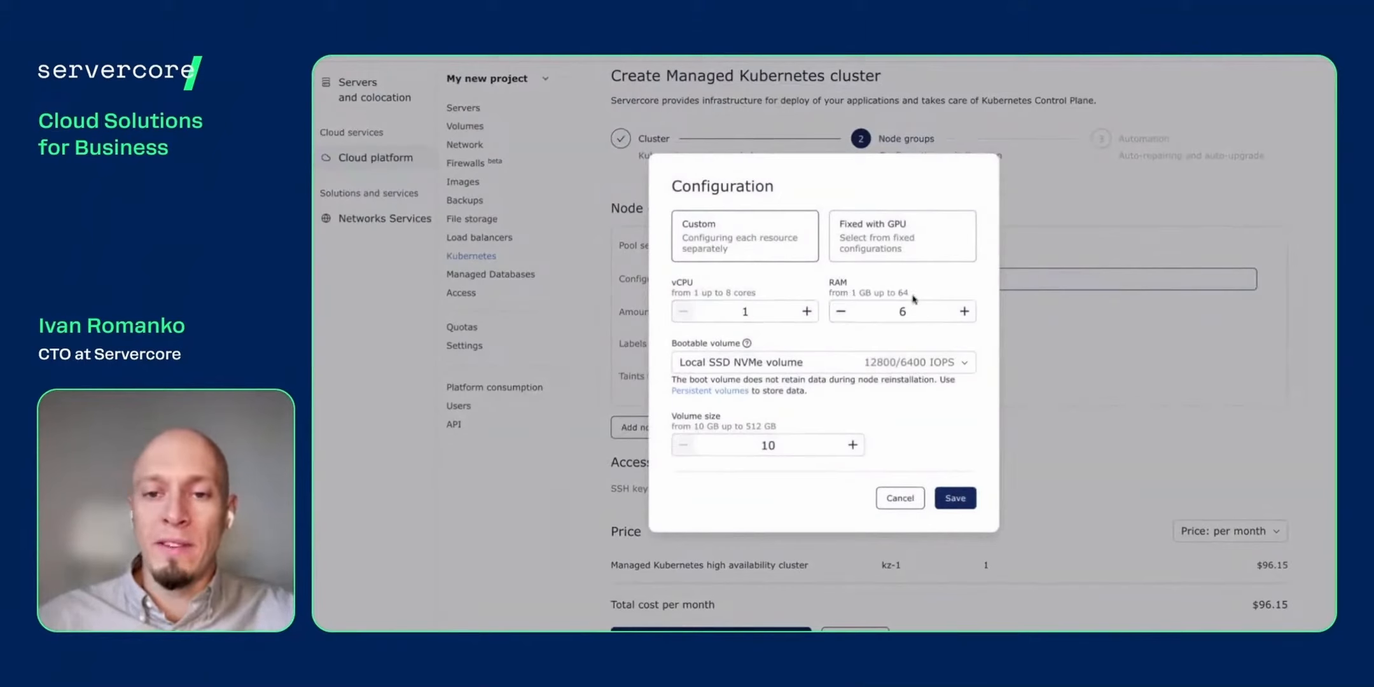
{"action": "left_click_drag", "start_coordinate": [691, 294], "coordinate": [763, 299]}
{"action": "left_click", "coordinate": [853, 369]}
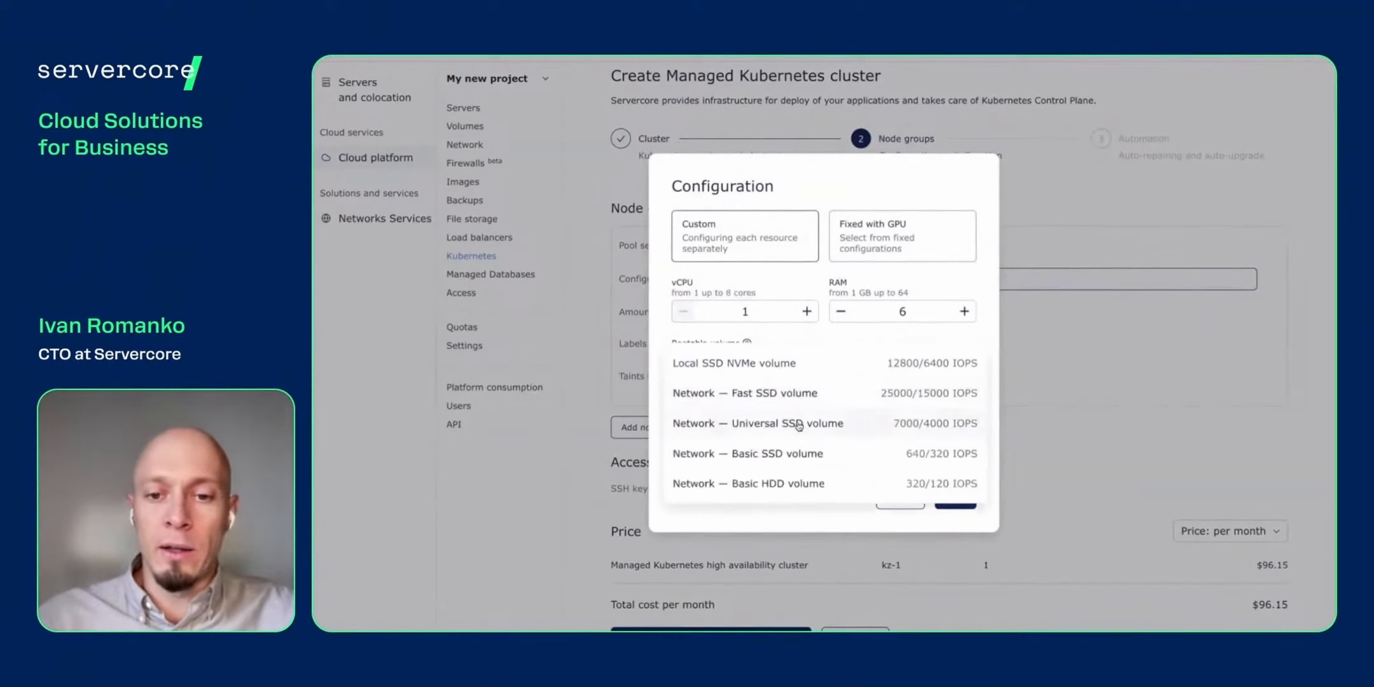
{"action": "left_click", "coordinate": [799, 424]}
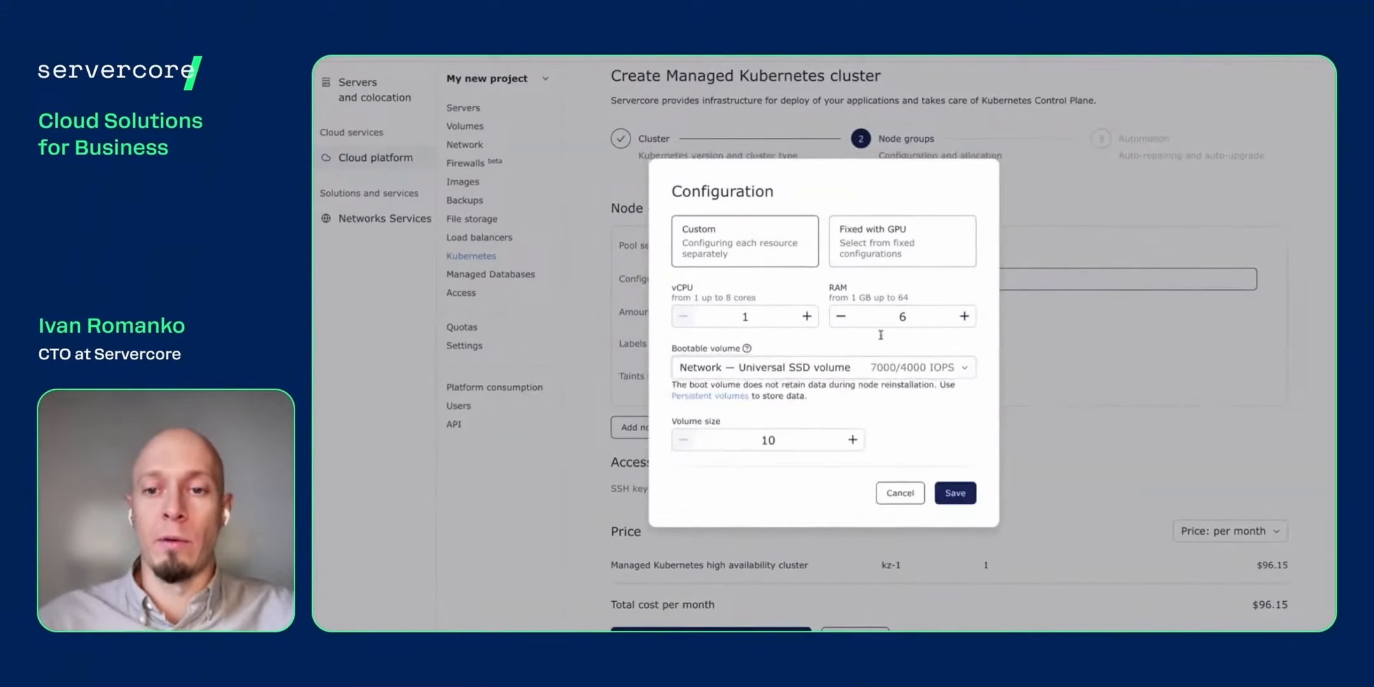
{"action": "left_click", "coordinate": [964, 316]}
{"action": "left_click", "coordinate": [965, 317]}
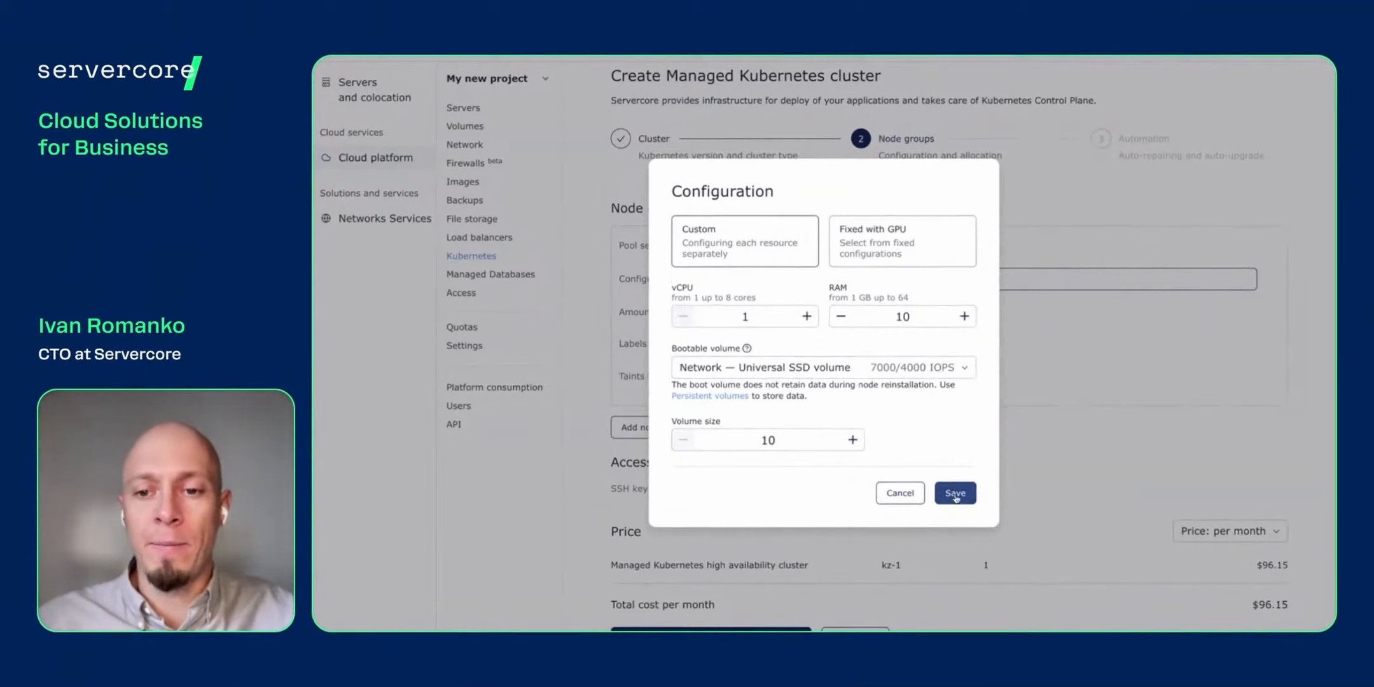
{"action": "left_click", "coordinate": [955, 493]}
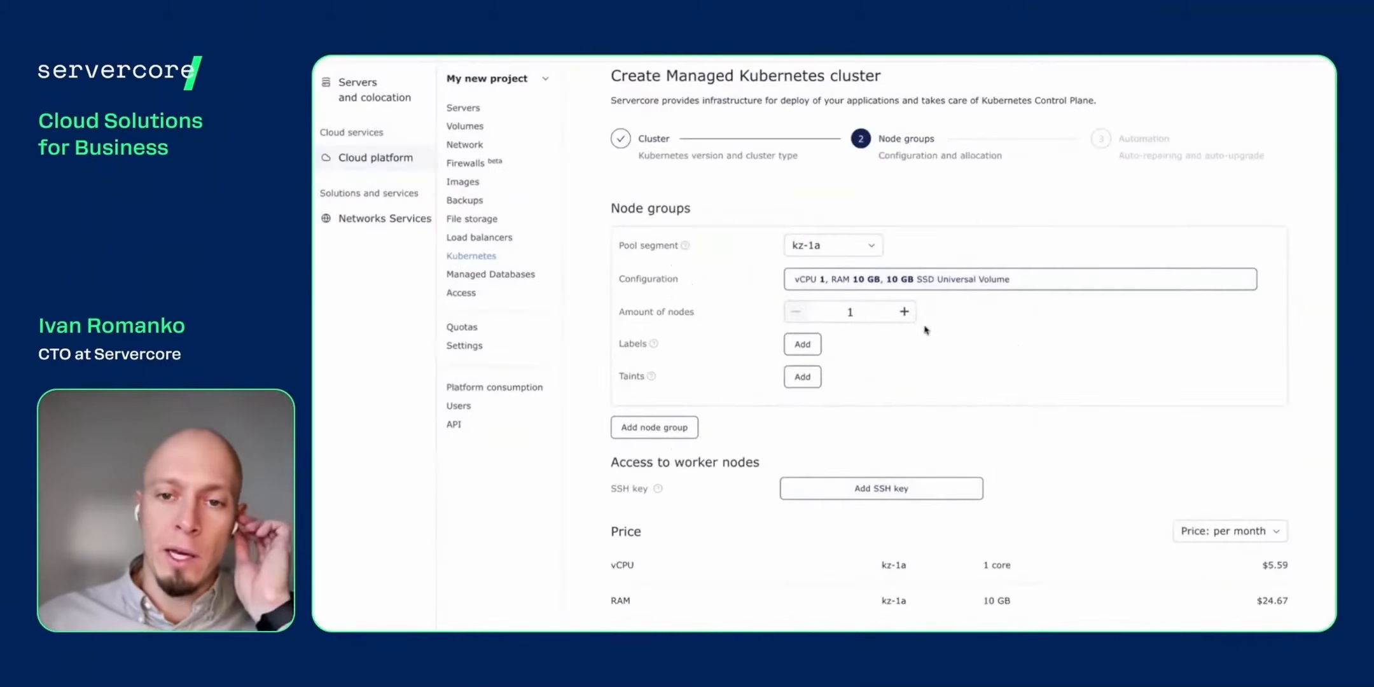
Set the first node group's amount of nodes to 2 and add a second node group
{"action": "left_click", "coordinate": [903, 311]}
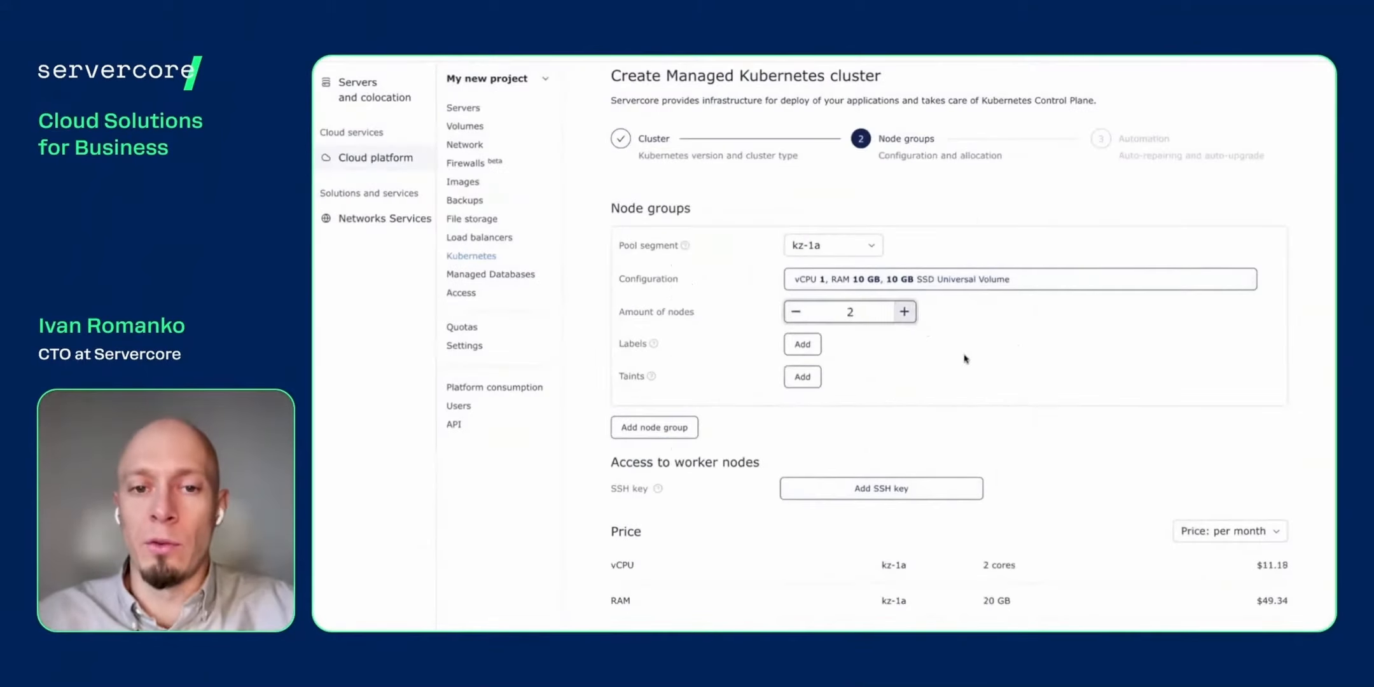
{"action": "left_click_drag", "start_coordinate": [642, 351], "coordinate": [653, 381]}
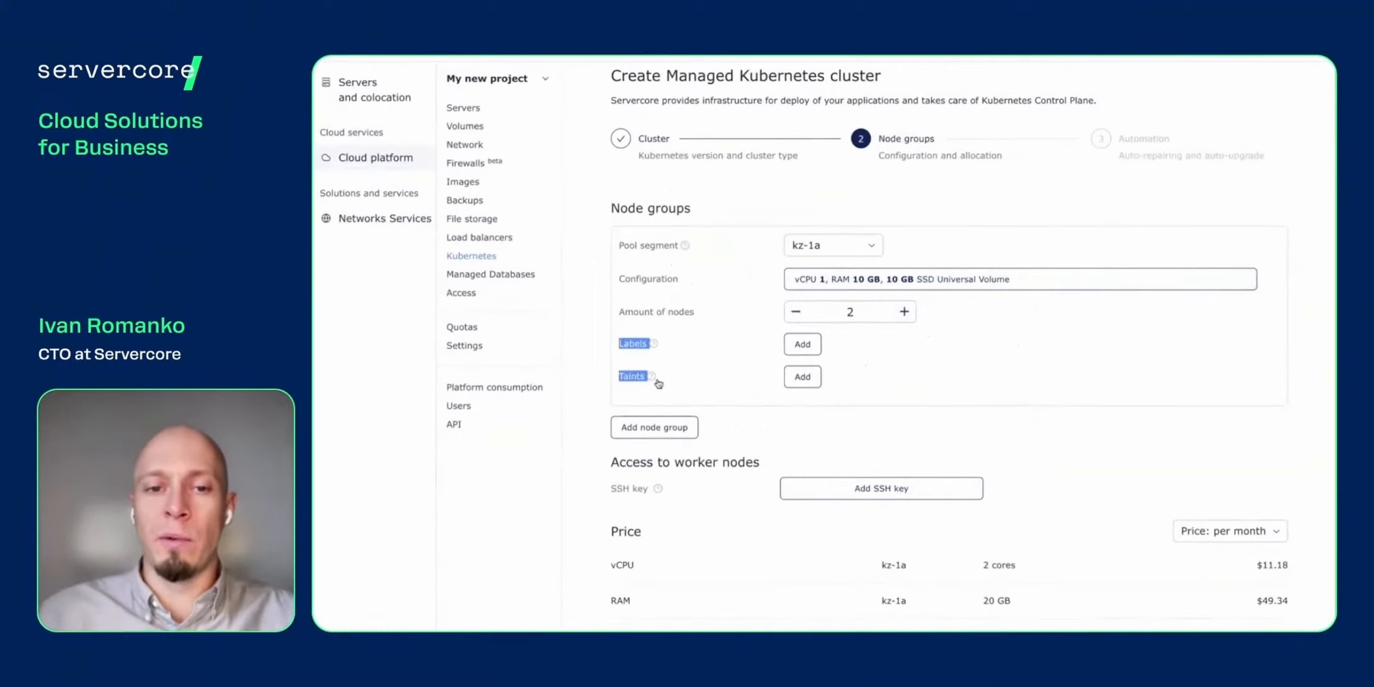
{"action": "left_click", "coordinate": [625, 345]}
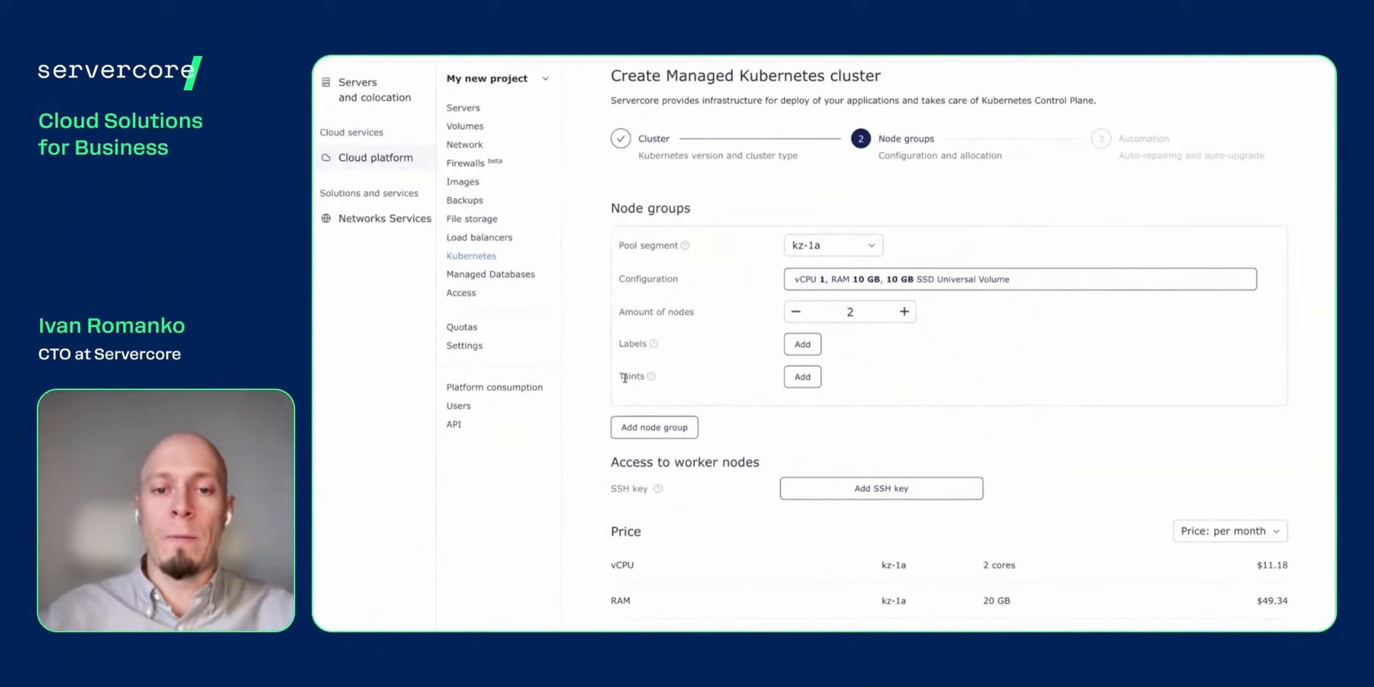
{"action": "left_click", "coordinate": [666, 434]}
{"action": "scroll", "coordinate": [700, 445], "scroll_direction": "down", "scroll_amount": 3}
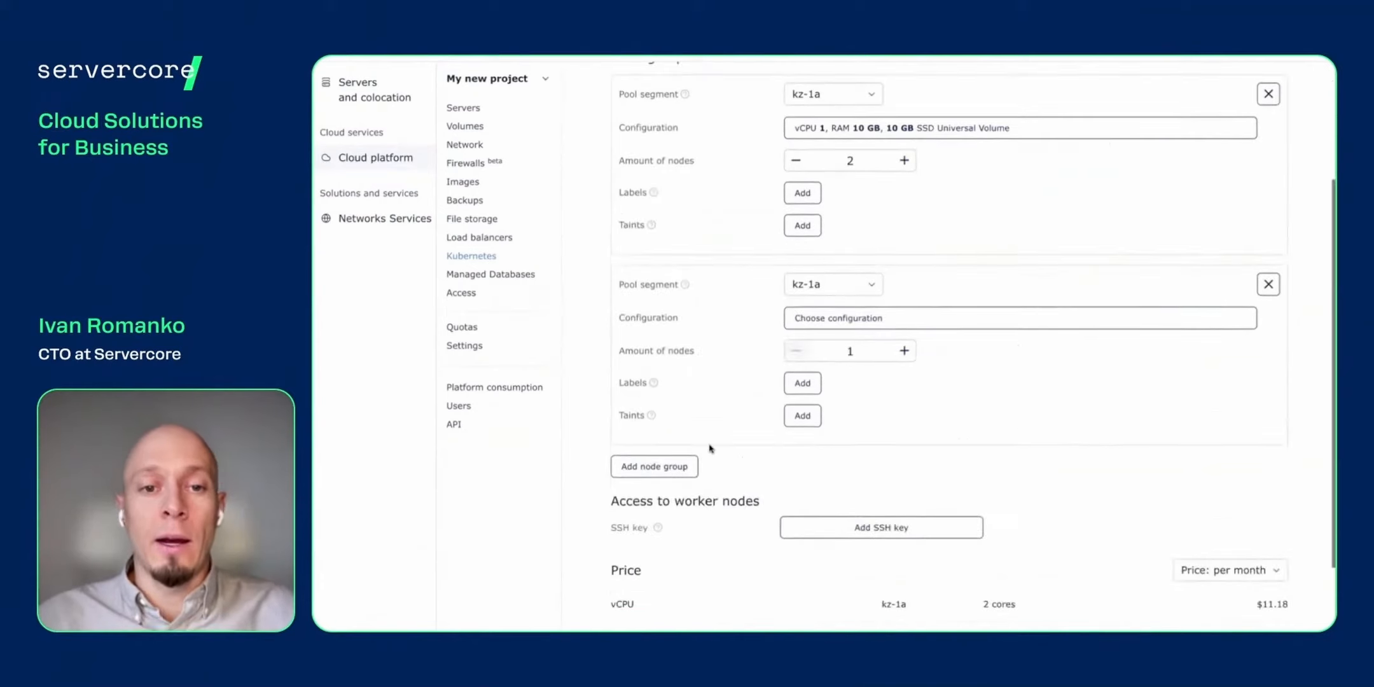
{"action": "scroll", "coordinate": [710, 449], "scroll_direction": "up", "scroll_amount": 1}
Add a third node group and remove it again
{"action": "left_click", "coordinate": [666, 520]}
{"action": "scroll", "coordinate": [665, 521], "scroll_direction": "down", "scroll_amount": 4}
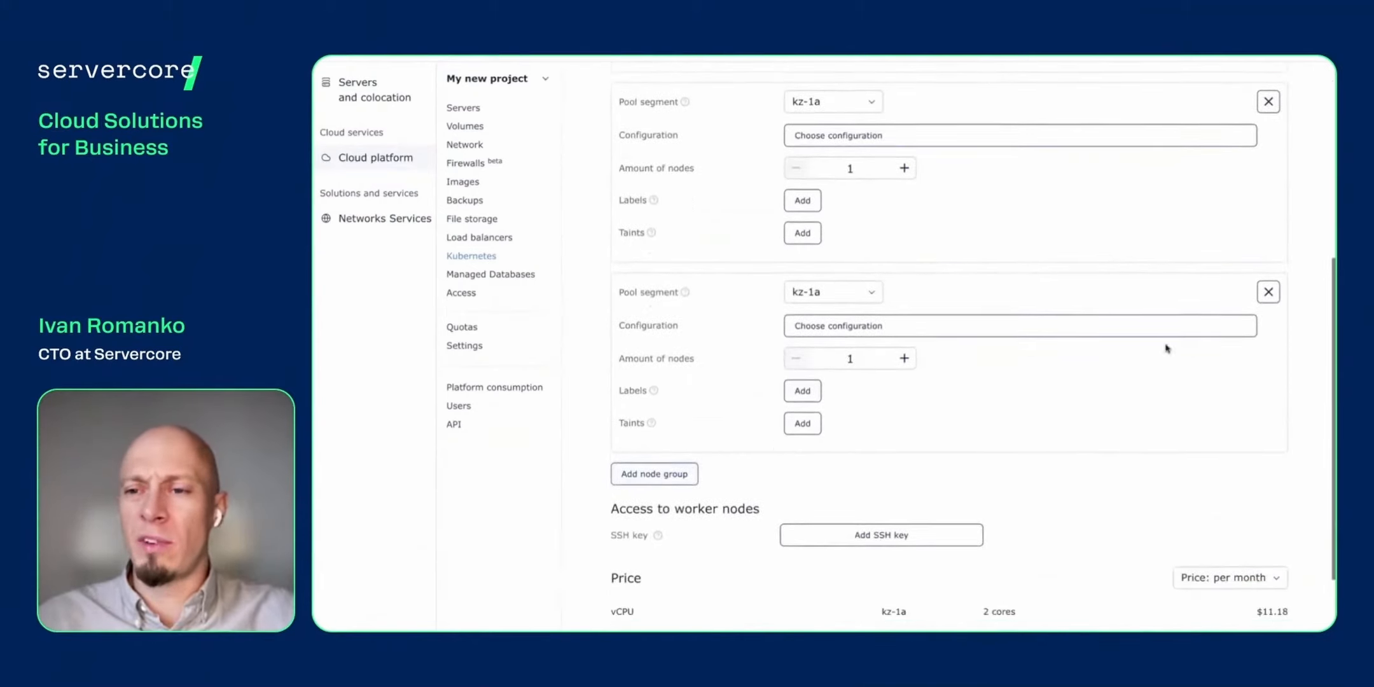
{"action": "left_click", "coordinate": [1269, 299]}
{"action": "scroll", "coordinate": [1141, 270], "scroll_direction": "up", "scroll_amount": 3}
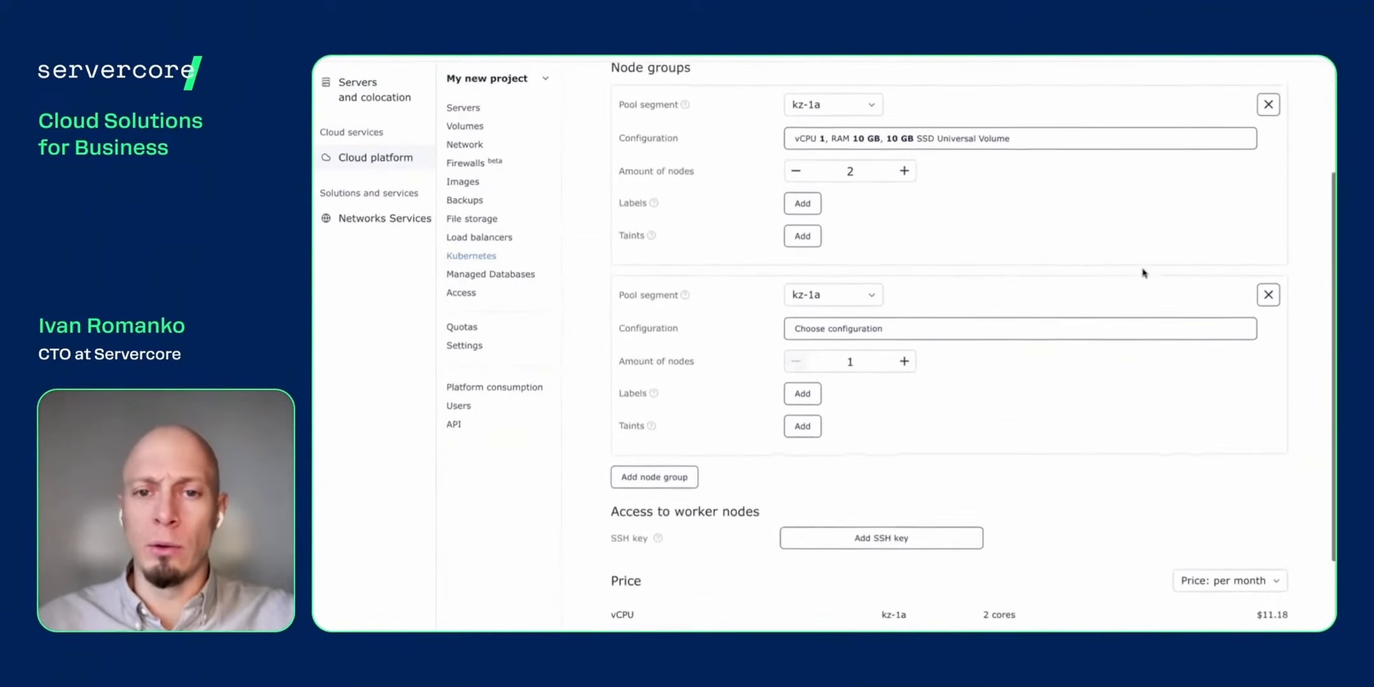
Configure the second node group with 3 vCPU, 4 GB RAM and a 10 GB Local SSD NVMe volume, and continue to the automation settings
{"action": "left_click", "coordinate": [862, 342]}
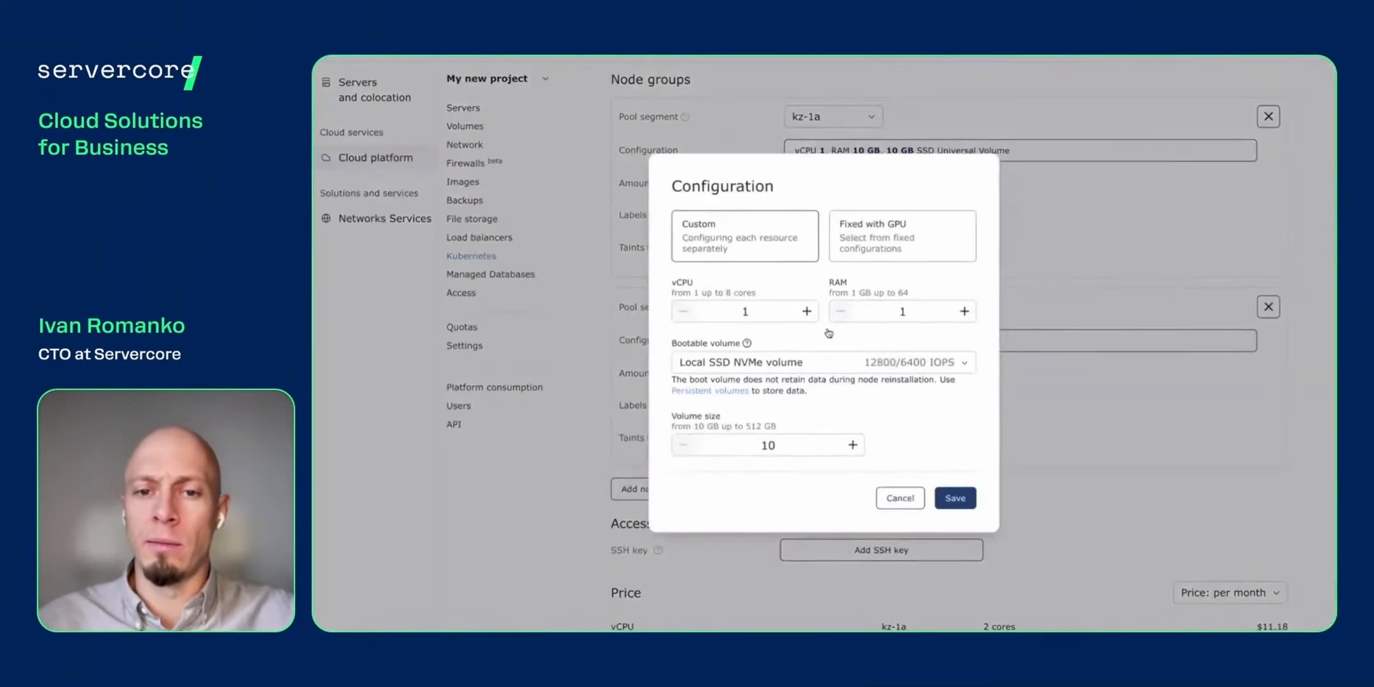
{"action": "left_click", "coordinate": [806, 311]}
{"action": "left_click", "coordinate": [807, 311]}
{"action": "left_click", "coordinate": [964, 311]}
{"action": "left_click", "coordinate": [964, 311]}
{"action": "left_click", "coordinate": [964, 310]}
{"action": "left_click", "coordinate": [931, 364]}
{"action": "left_click", "coordinate": [907, 372]}
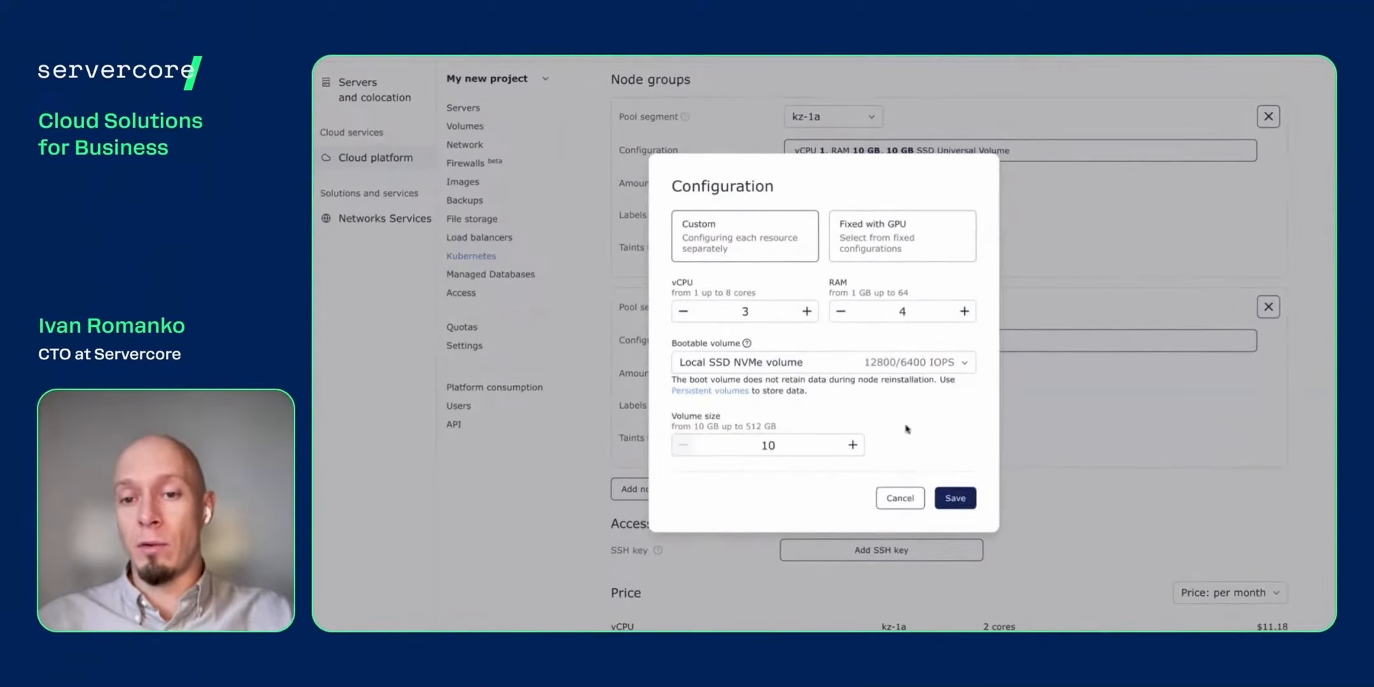
{"action": "left_click", "coordinate": [955, 498]}
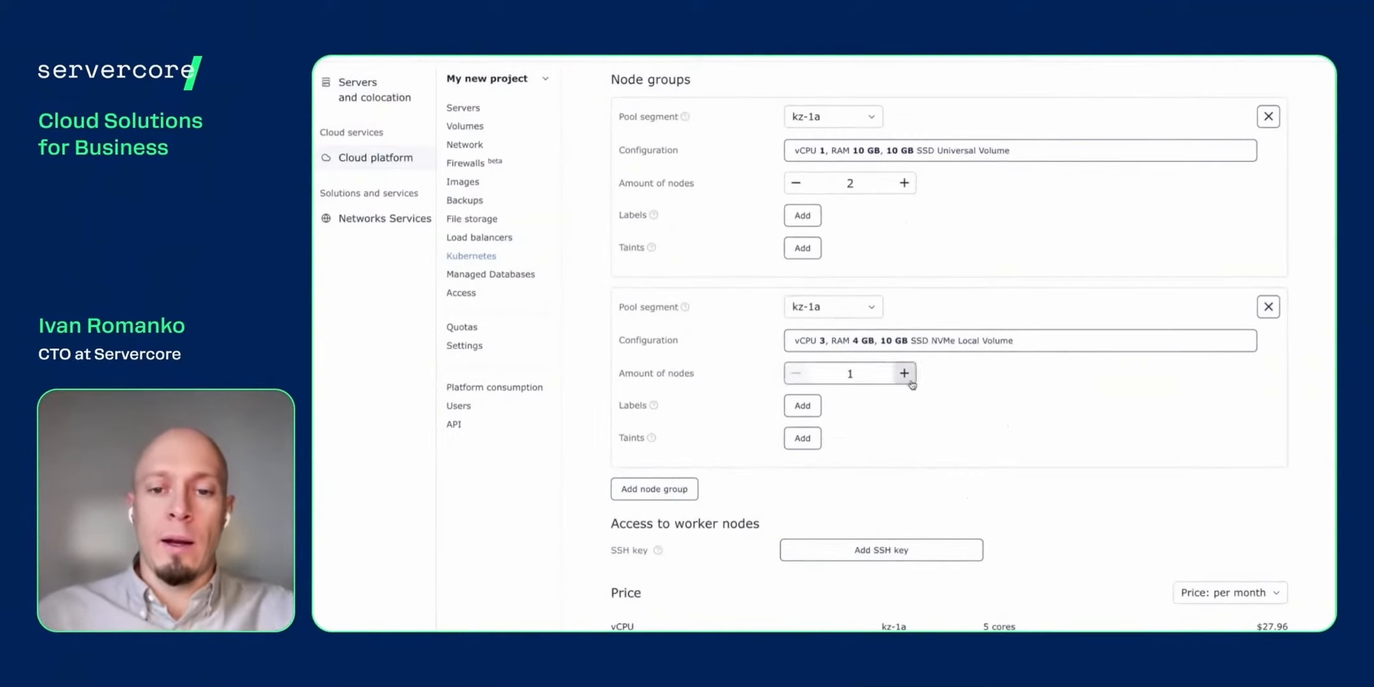
{"action": "scroll", "coordinate": [913, 427], "scroll_direction": "down", "scroll_amount": 2}
{"action": "scroll", "coordinate": [913, 429], "scroll_direction": "down", "scroll_amount": 1}
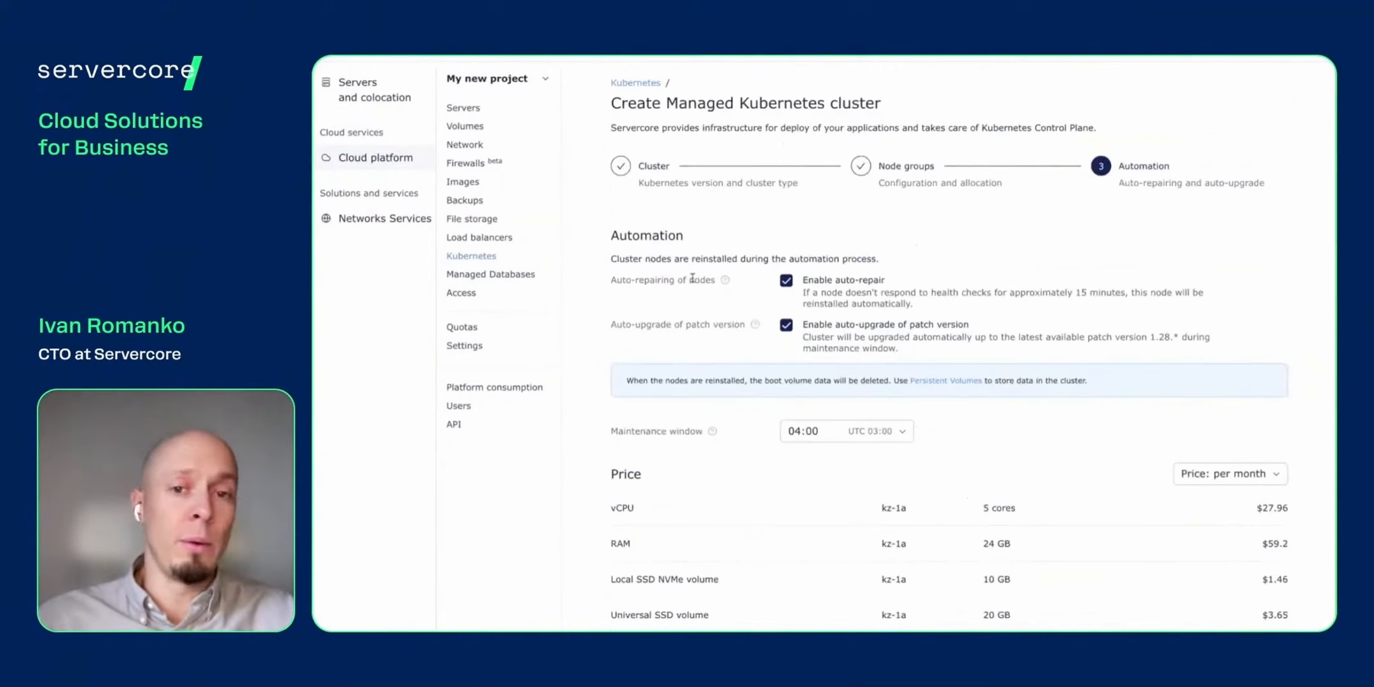
Examine the node auto-repair and patch version auto-upgrade options, switching each off and back on
{"action": "left_click_drag", "start_coordinate": [901, 285], "coordinate": [808, 290]}
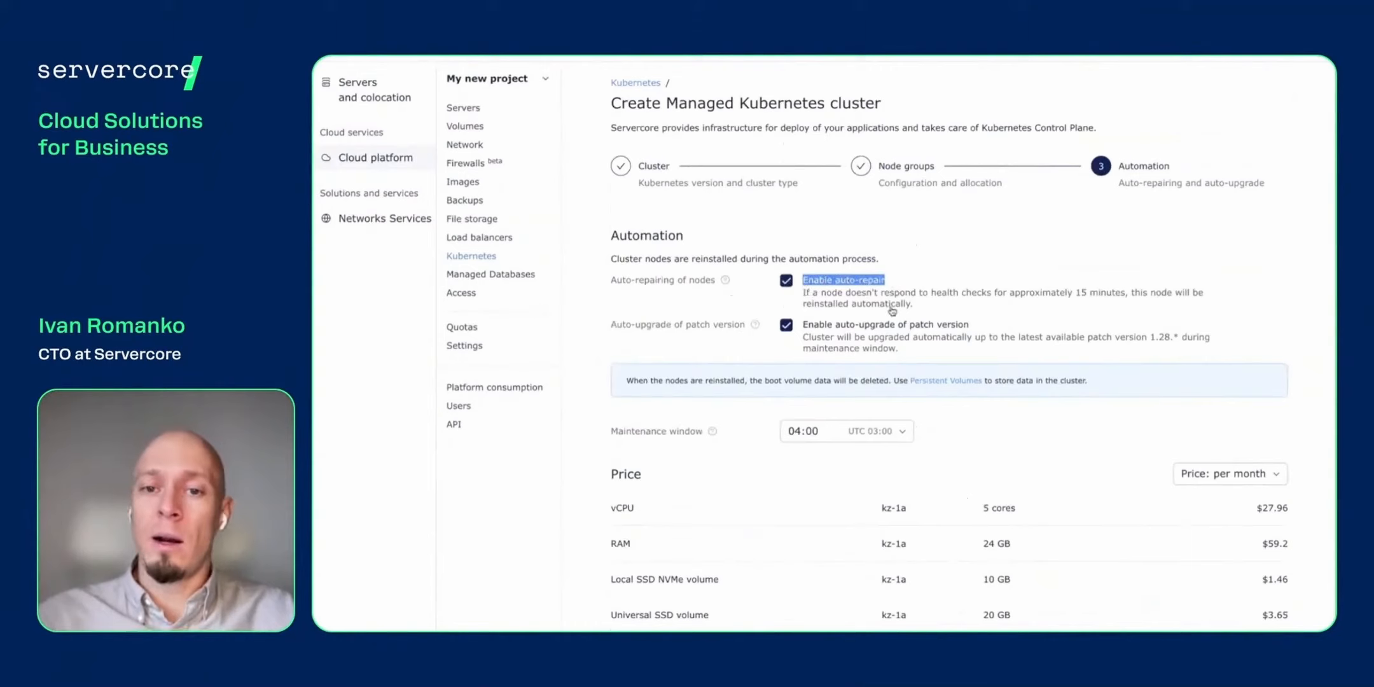
{"action": "left_click_drag", "start_coordinate": [973, 330], "coordinate": [811, 333]}
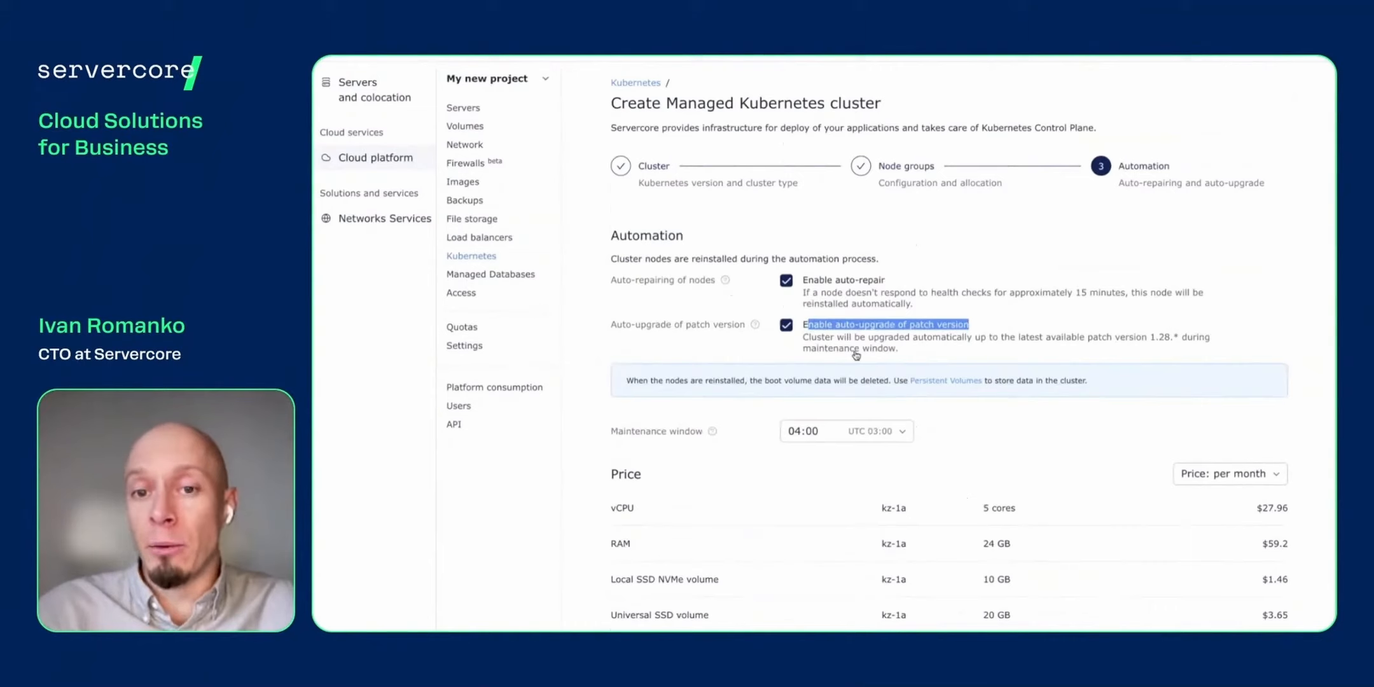
{"action": "left_click", "coordinate": [777, 285]}
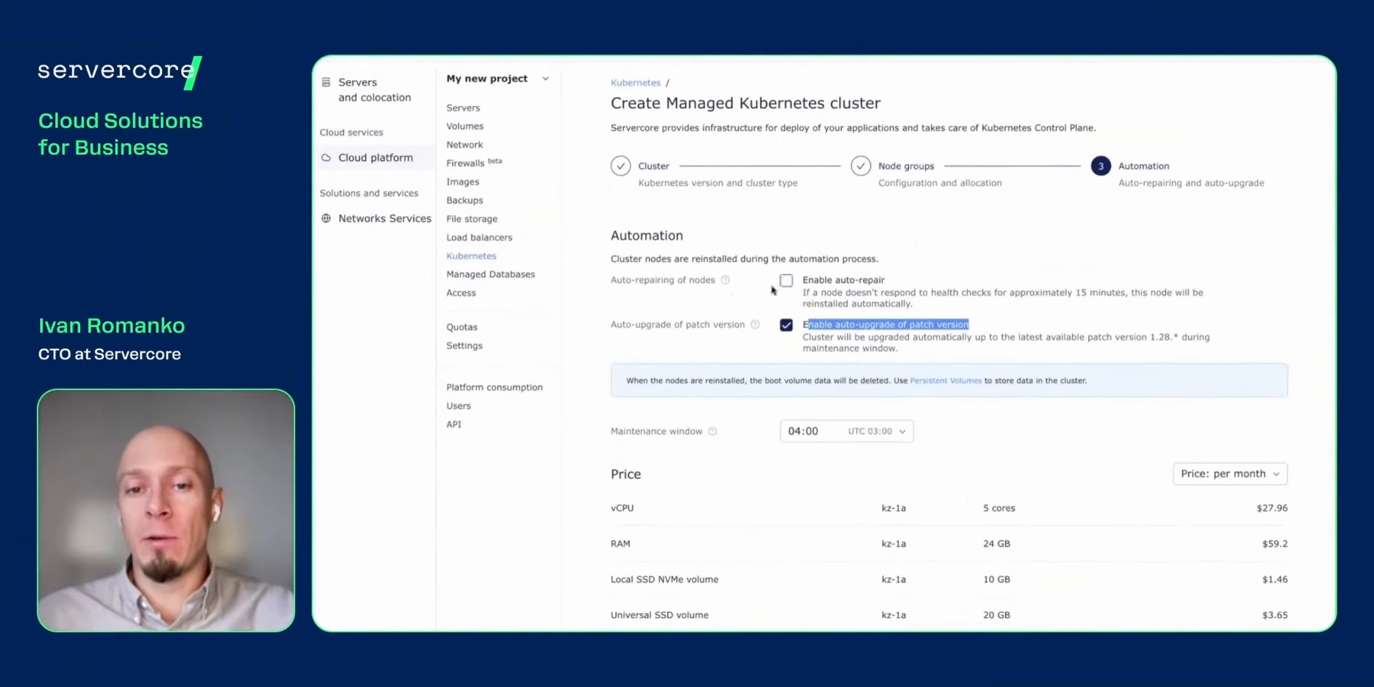
{"action": "left_click", "coordinate": [786, 280]}
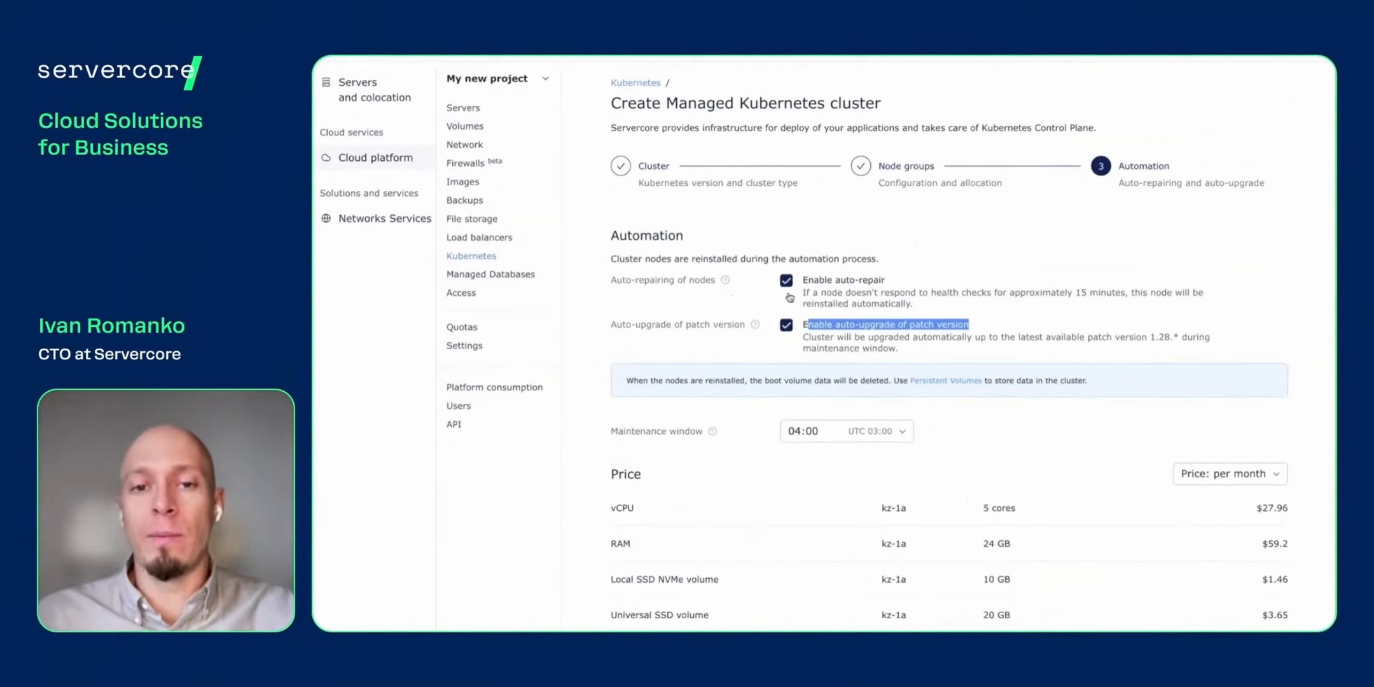
{"action": "left_click", "coordinate": [788, 330]}
{"action": "left_click", "coordinate": [788, 330]}
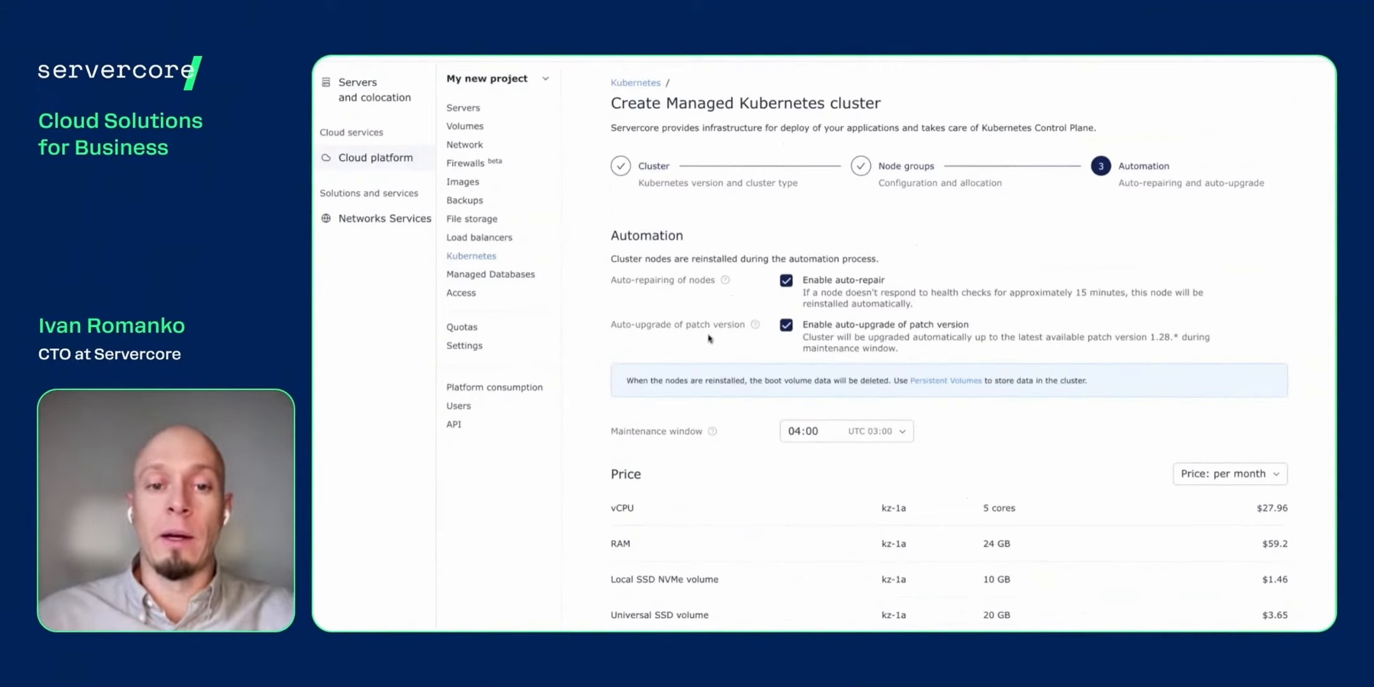
Set the cluster's maintenance window to 09:00 and create the managed Kubernetes cluster
{"action": "left_click_drag", "start_coordinate": [610, 436], "coordinate": [726, 436]}
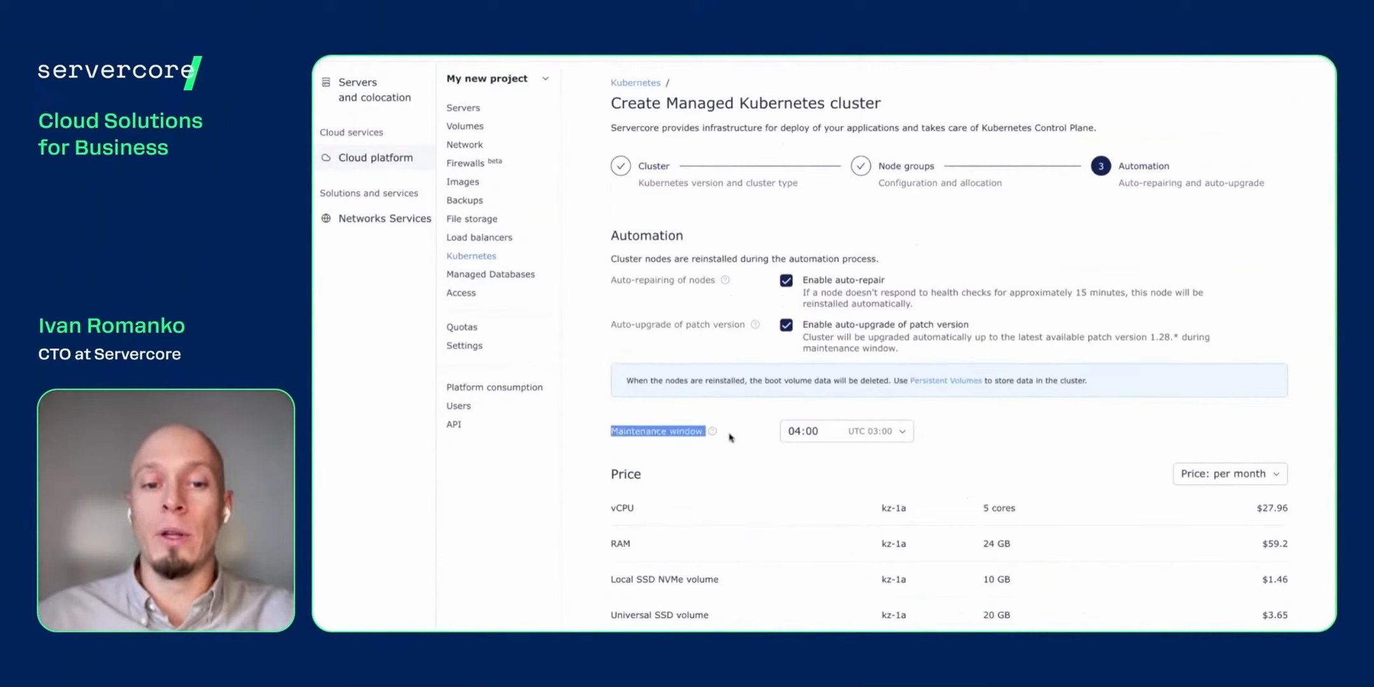
{"action": "left_click", "coordinate": [903, 433]}
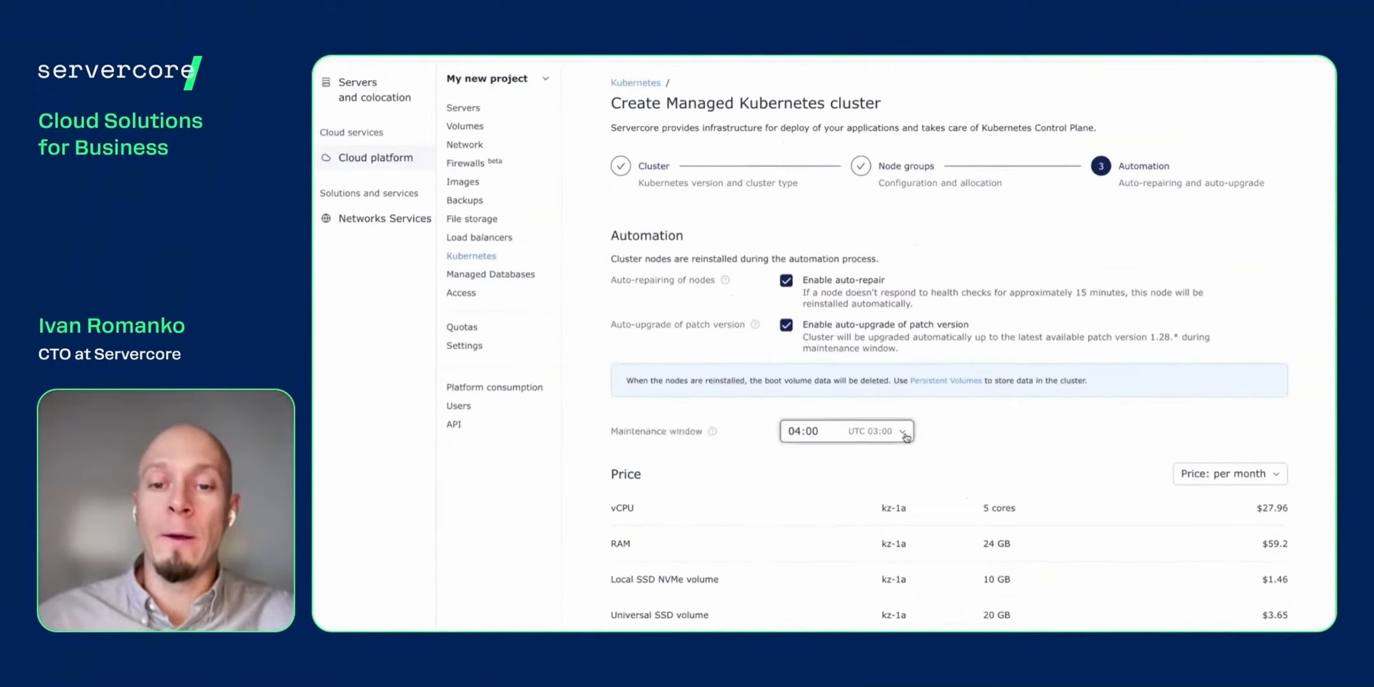
{"action": "scroll", "coordinate": [871, 474], "scroll_direction": "down", "scroll_amount": 3}
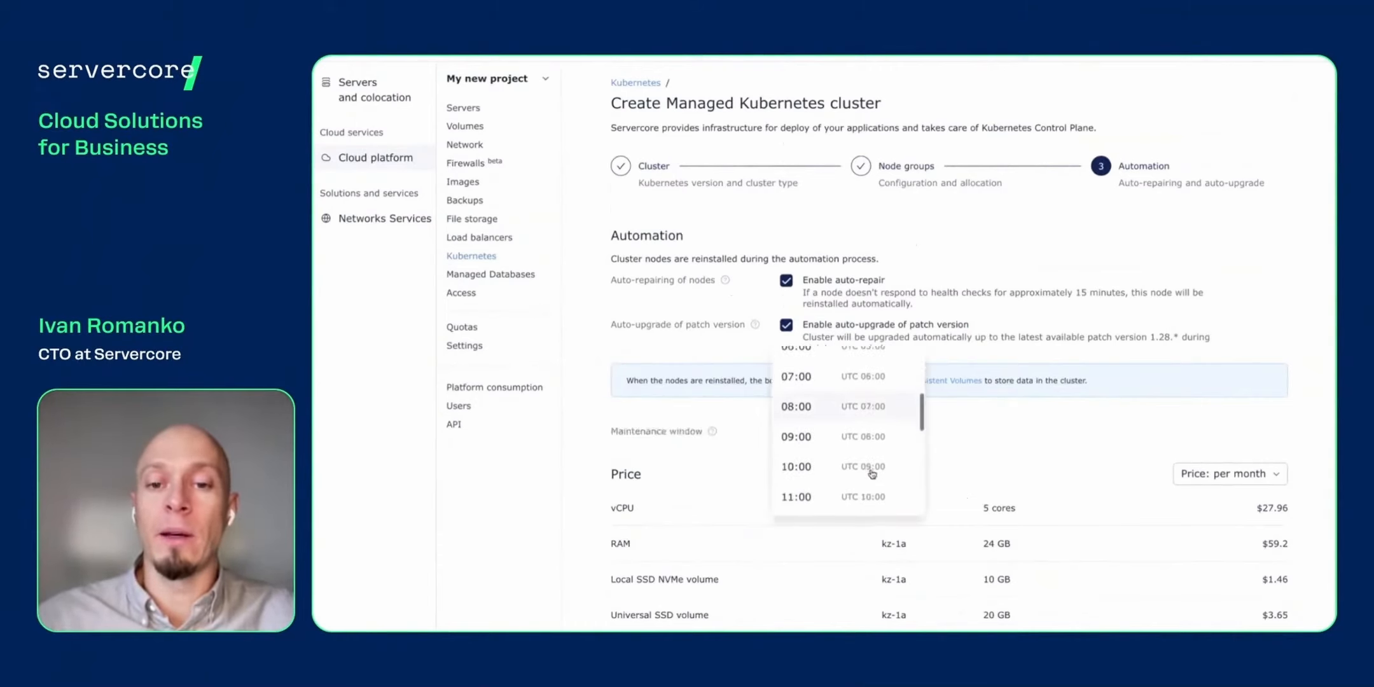
{"action": "left_click", "coordinate": [876, 444]}
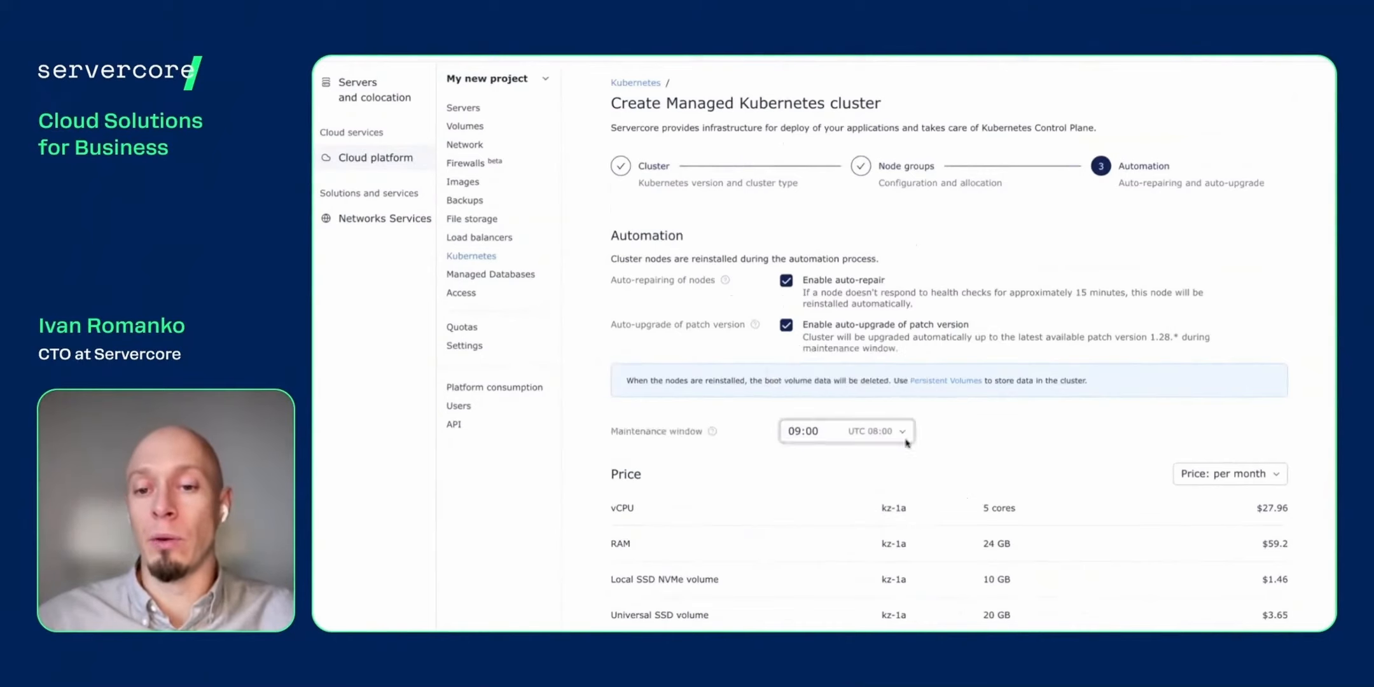
{"action": "scroll", "coordinate": [1000, 444], "scroll_direction": "down", "scroll_amount": 1}
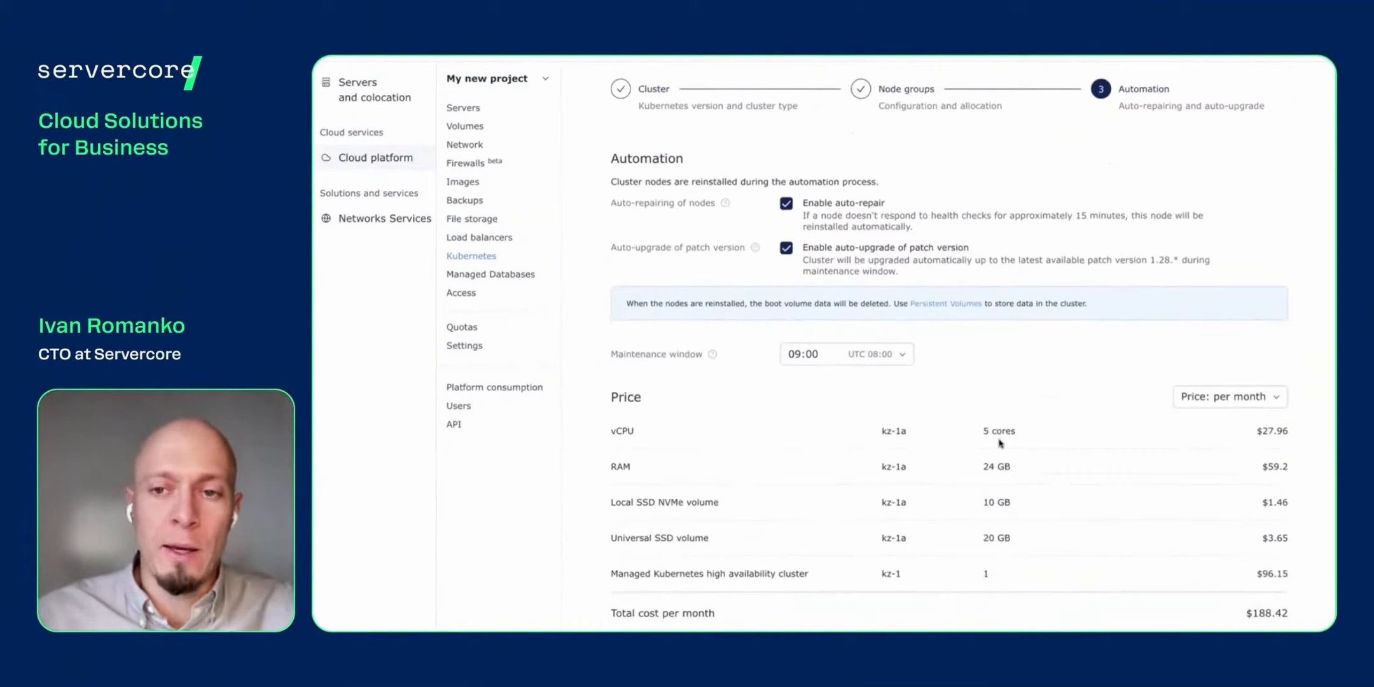
{"action": "scroll", "coordinate": [1000, 443], "scroll_direction": "up", "scroll_amount": 1}
{"action": "scroll", "coordinate": [1000, 443], "scroll_direction": "down", "scroll_amount": 1}
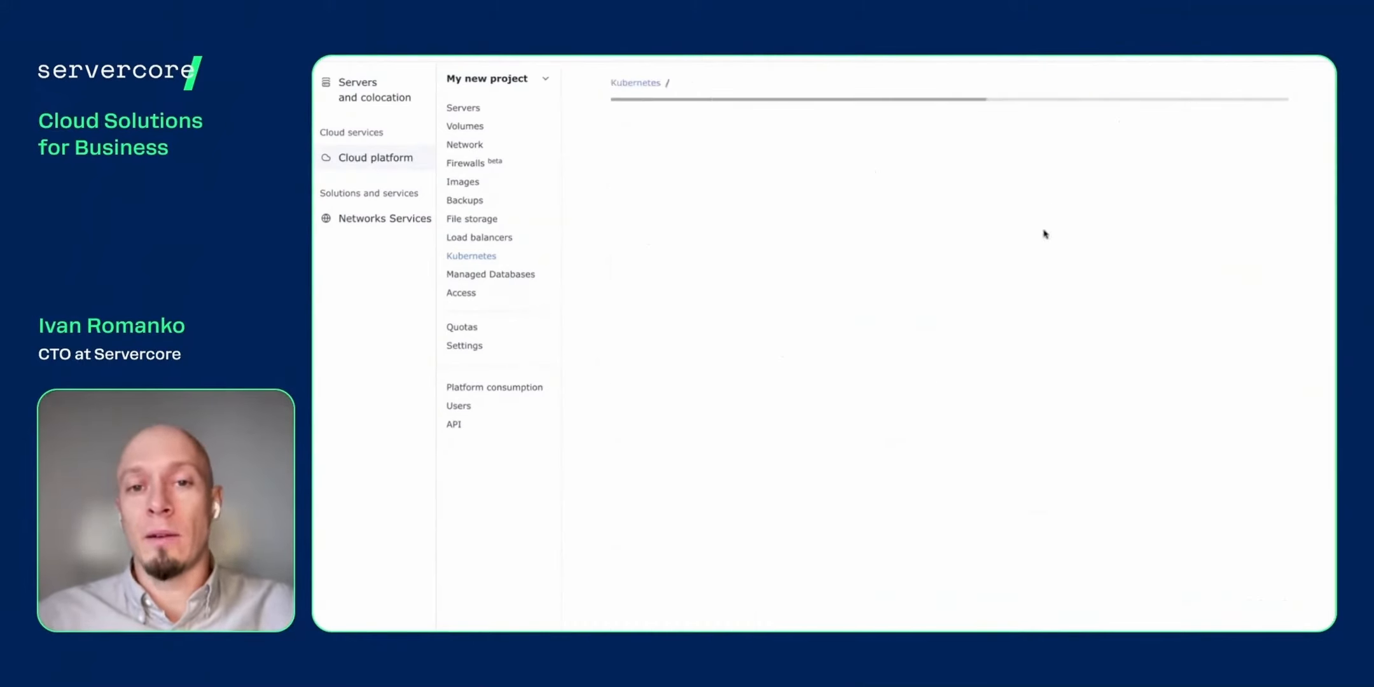
{"action": "mouse_move", "coordinate": [1240, 105]}
{"action": "left_mouse_down"}
{"action": "mouse_move", "coordinate": [1191, 108]}
{"action": "mouse_move", "coordinate": [1263, 105]}
{"action": "left_mouse_up"}
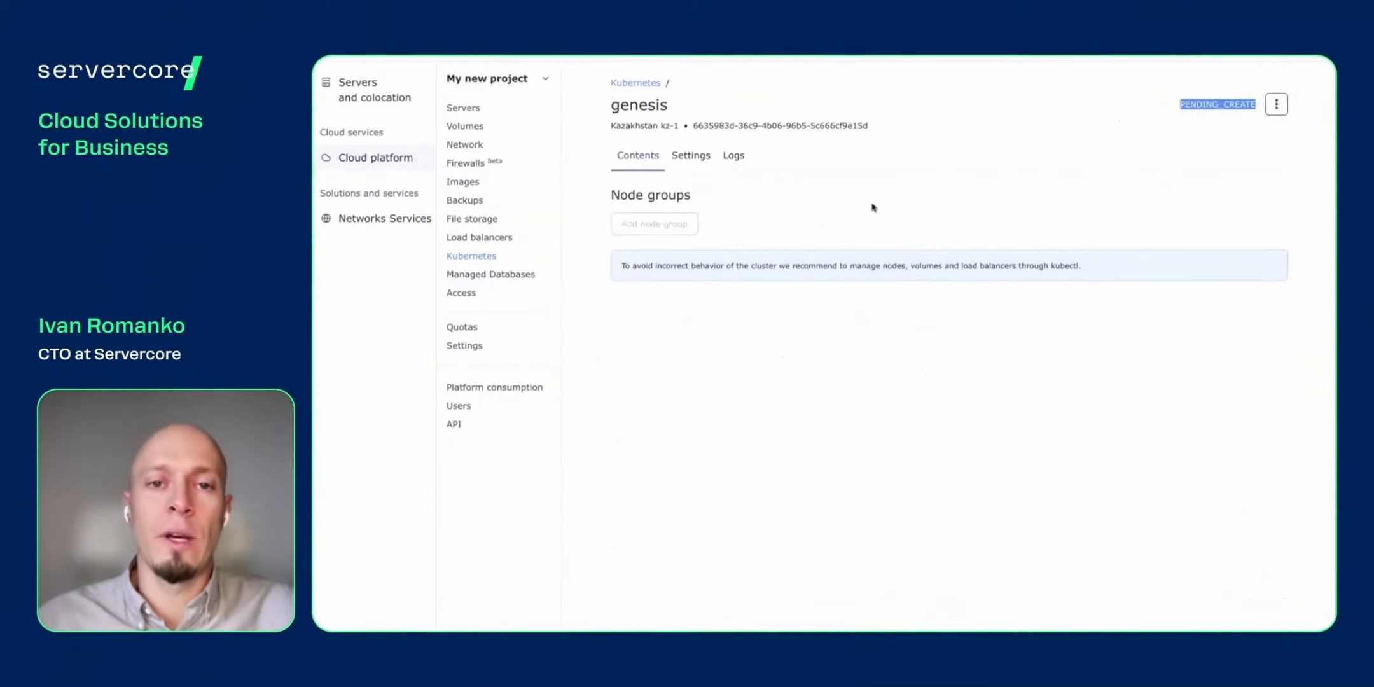
Filter the managed Kubernetes cluster list by Tashkent and open the node groups of the terrie cluster
{"action": "left_click", "coordinate": [646, 86]}
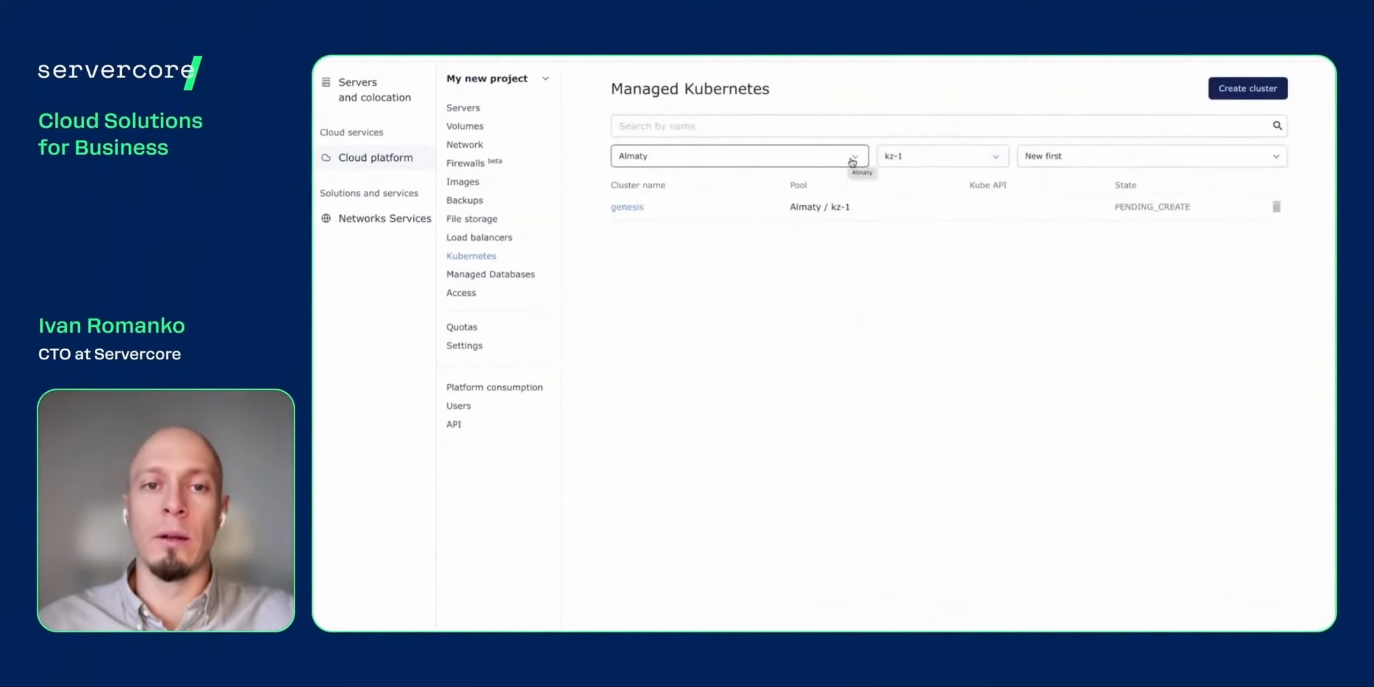
{"action": "left_click", "coordinate": [852, 160]}
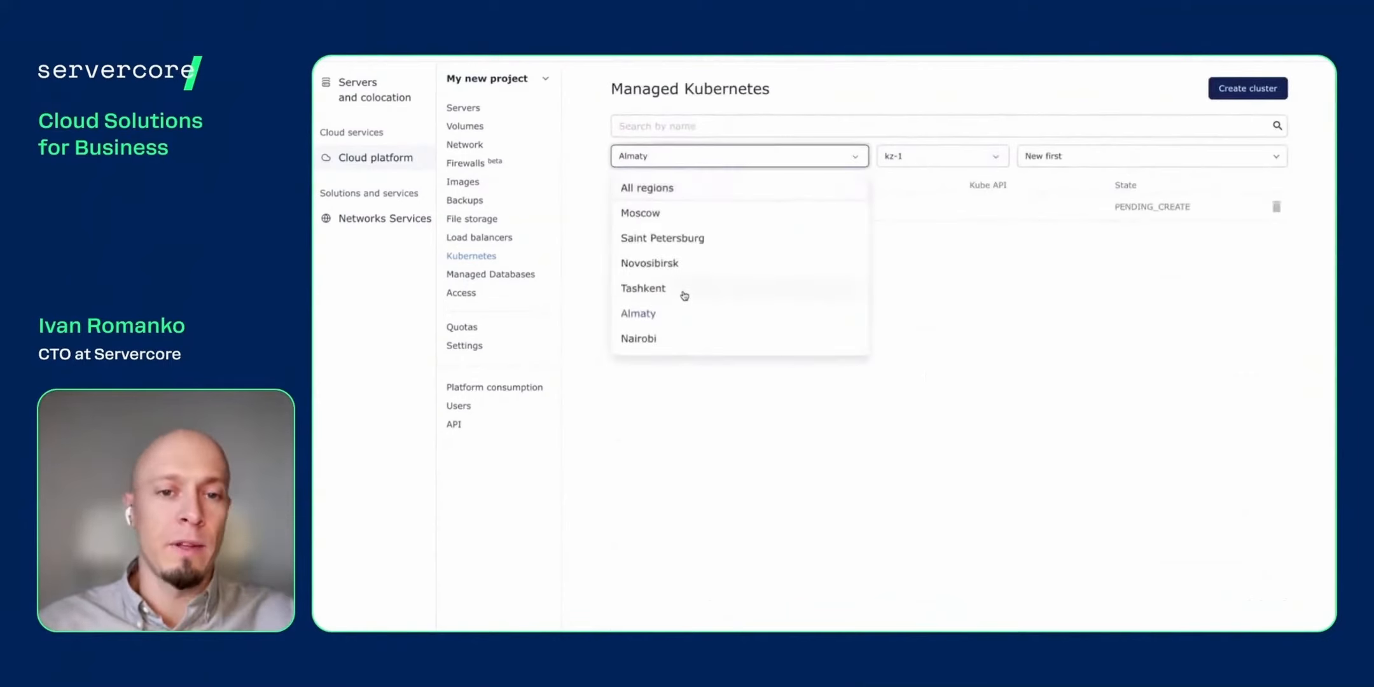
{"action": "left_click", "coordinate": [684, 294]}
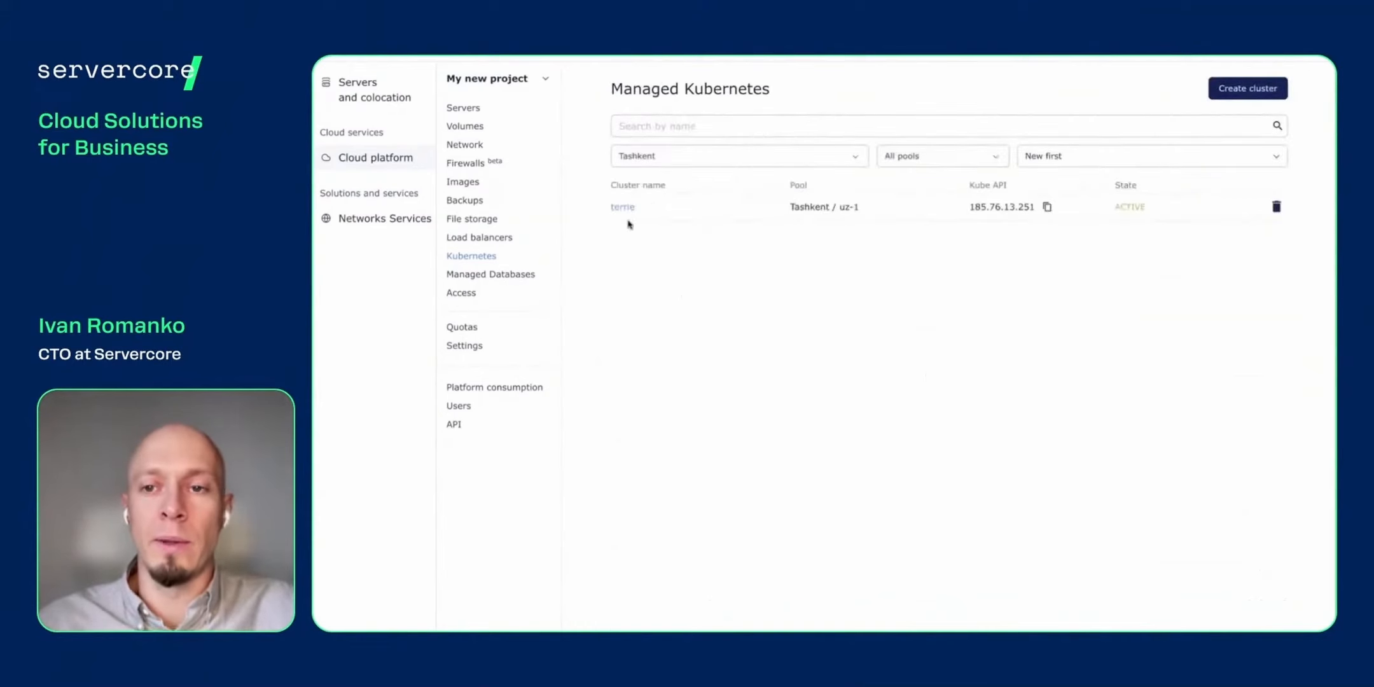
{"action": "left_click", "coordinate": [622, 207]}
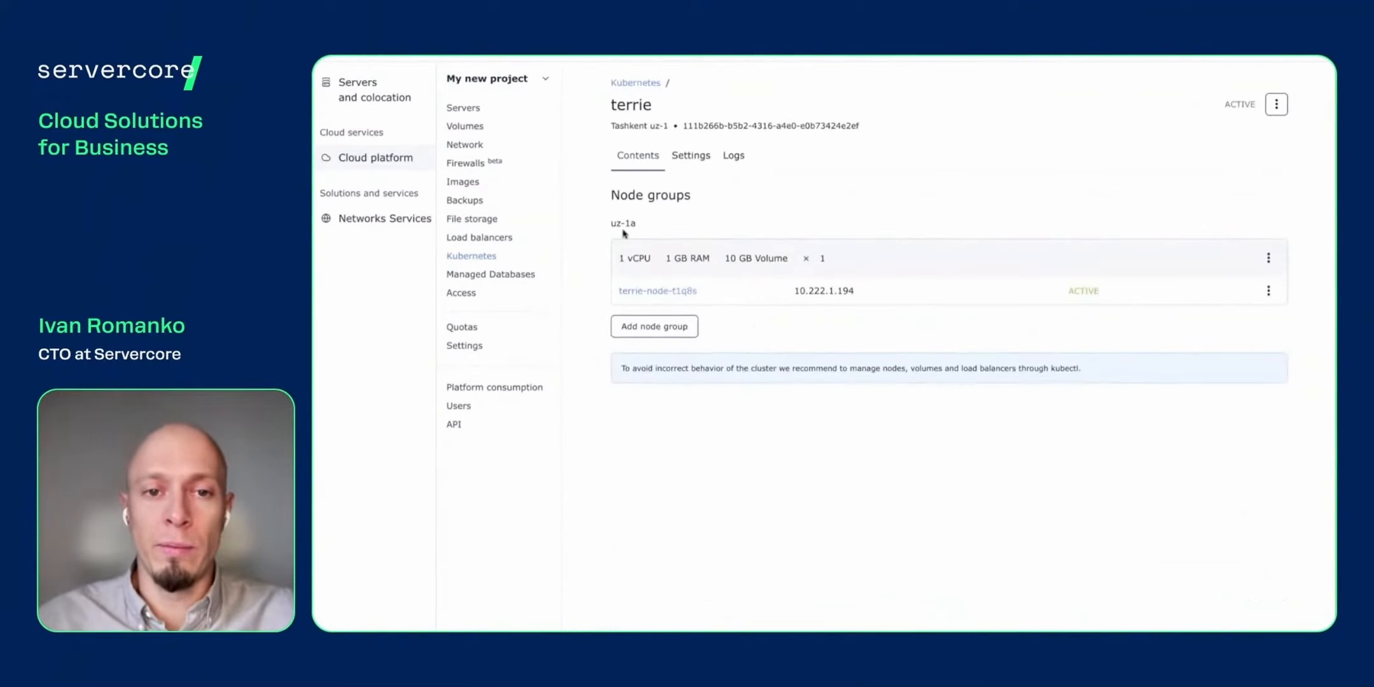
{"action": "left_click_drag", "start_coordinate": [618, 258], "coordinate": [819, 267]}
{"action": "left_click", "coordinate": [835, 265]}
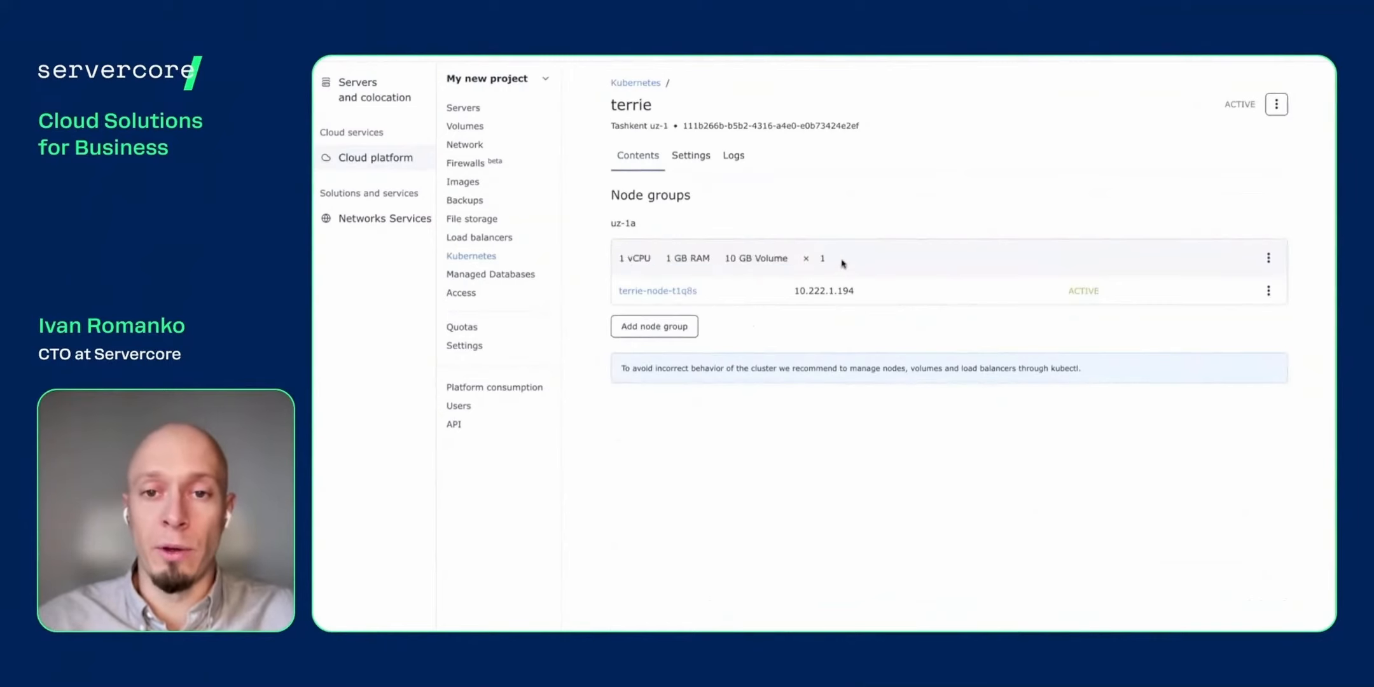
{"action": "double_click", "coordinate": [828, 260]}
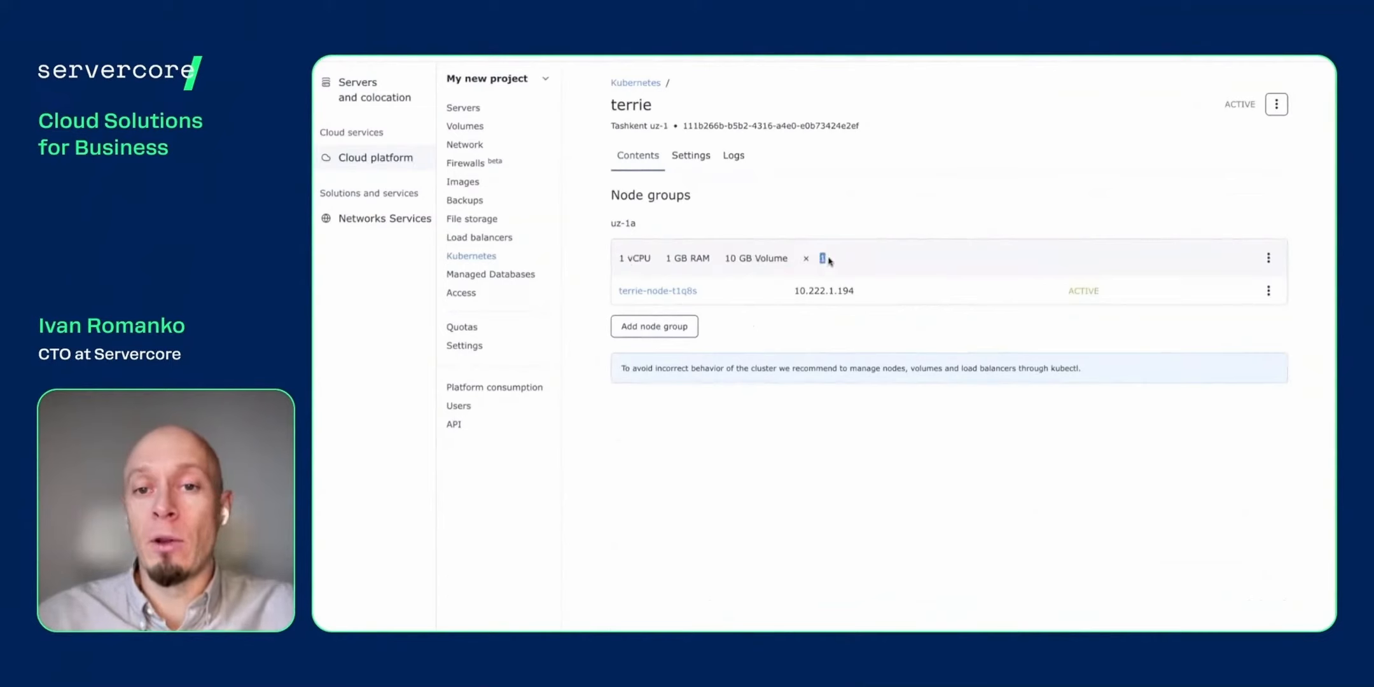
{"action": "left_click", "coordinate": [754, 333]}
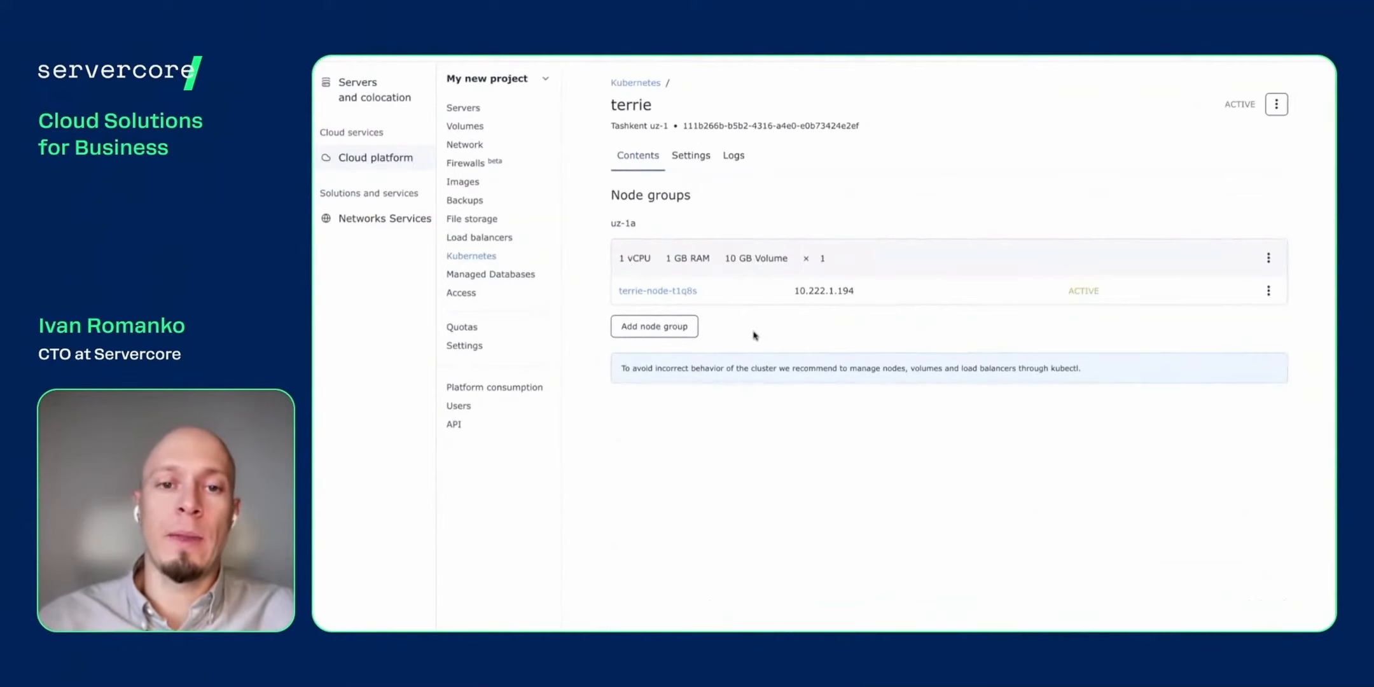
Try out resizing the terrie cluster's node group to 5 nodes and cancel the resize
{"action": "left_click", "coordinate": [1268, 258]}
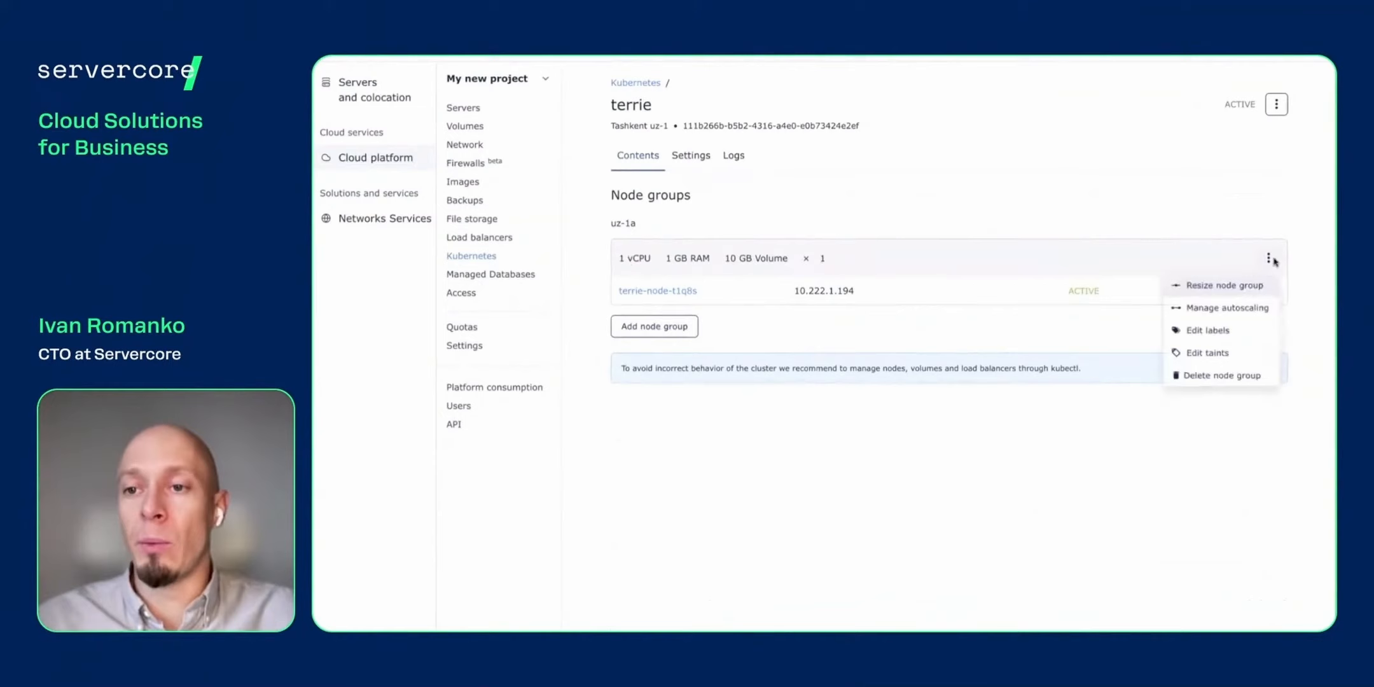
{"action": "left_click", "coordinate": [1213, 287]}
{"action": "left_click", "coordinate": [940, 338]}
{"action": "left_click", "coordinate": [940, 339]}
{"action": "left_click", "coordinate": [940, 338]}
{"action": "left_click", "coordinate": [940, 338]}
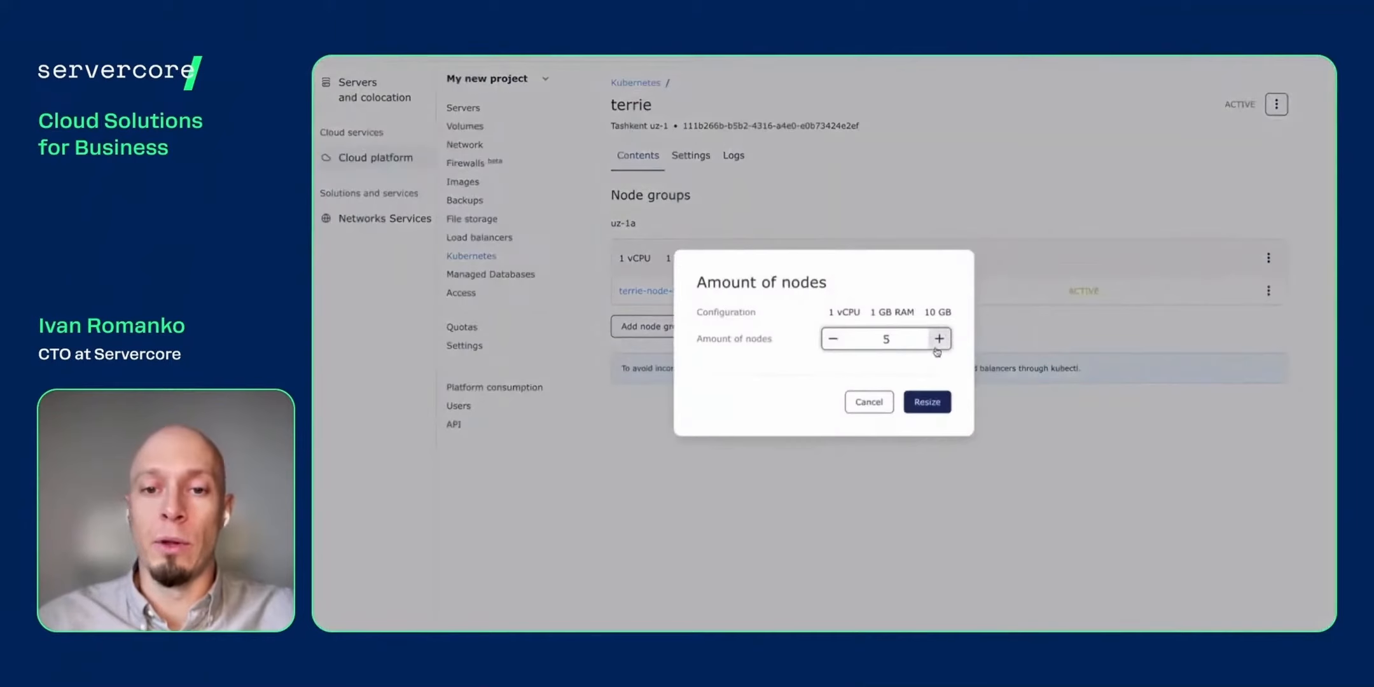
{"action": "left_click", "coordinate": [869, 402]}
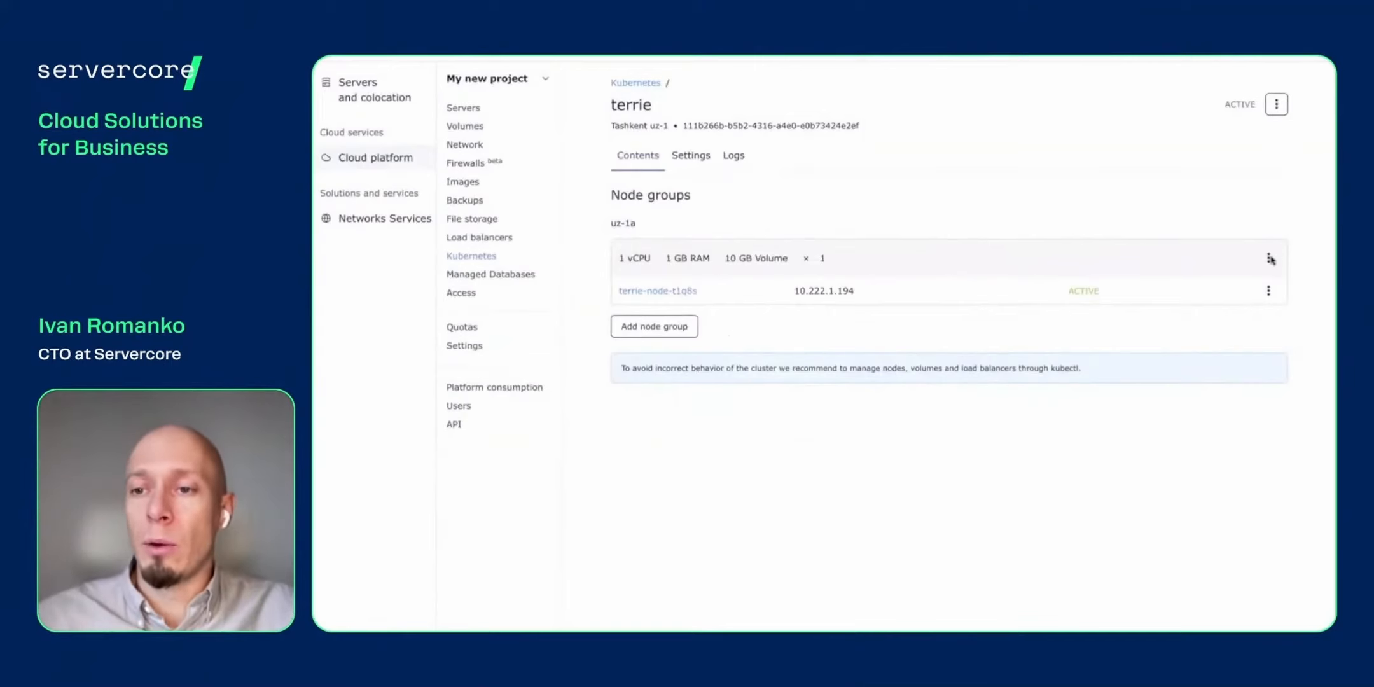
Enable autoscaling for the terrie cluster's node group with a minimum of 3 and a maximum of 10 nodes
{"action": "left_click", "coordinate": [1270, 259]}
{"action": "left_click", "coordinate": [1194, 312]}
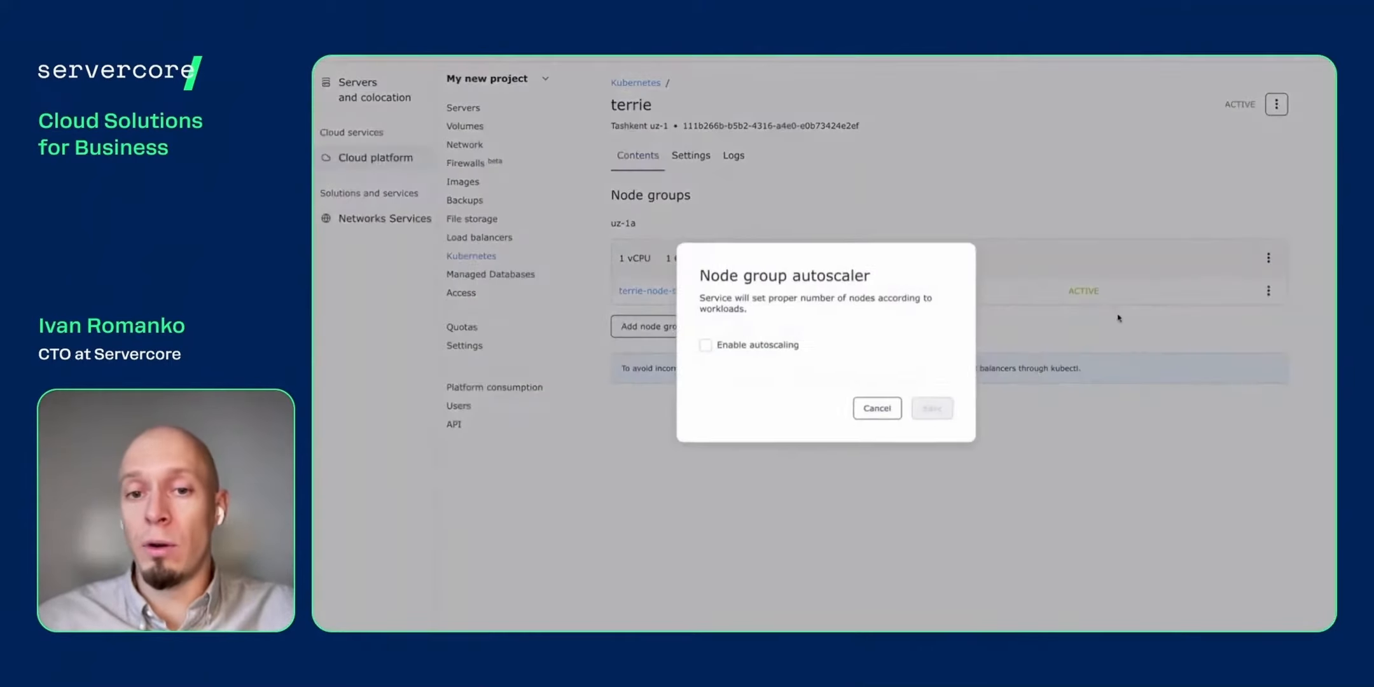
{"action": "left_click", "coordinate": [765, 345]}
{"action": "mouse_move", "coordinate": [719, 380]}
{"action": "left_mouse_down"}
{"action": "mouse_move", "coordinate": [777, 381]}
{"action": "mouse_move", "coordinate": [719, 381]}
{"action": "left_mouse_up"}
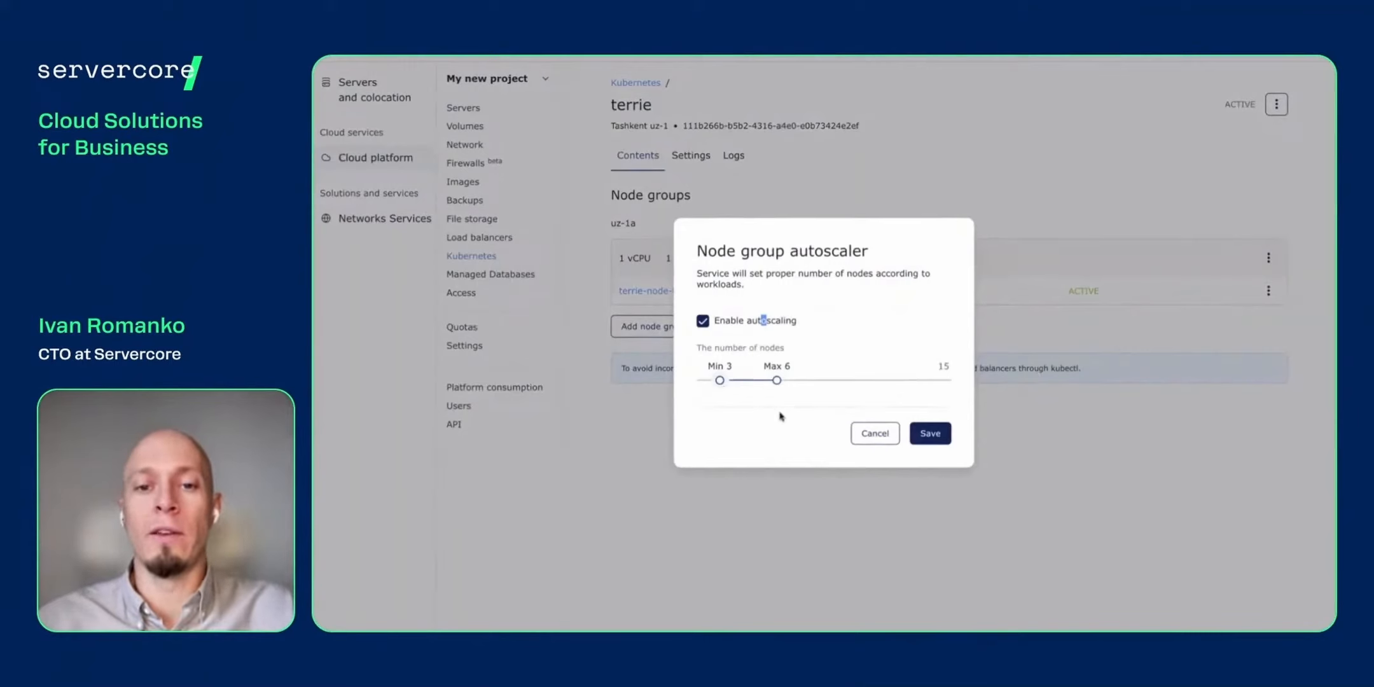
{"action": "left_click_drag", "start_coordinate": [776, 380], "coordinate": [852, 381]}
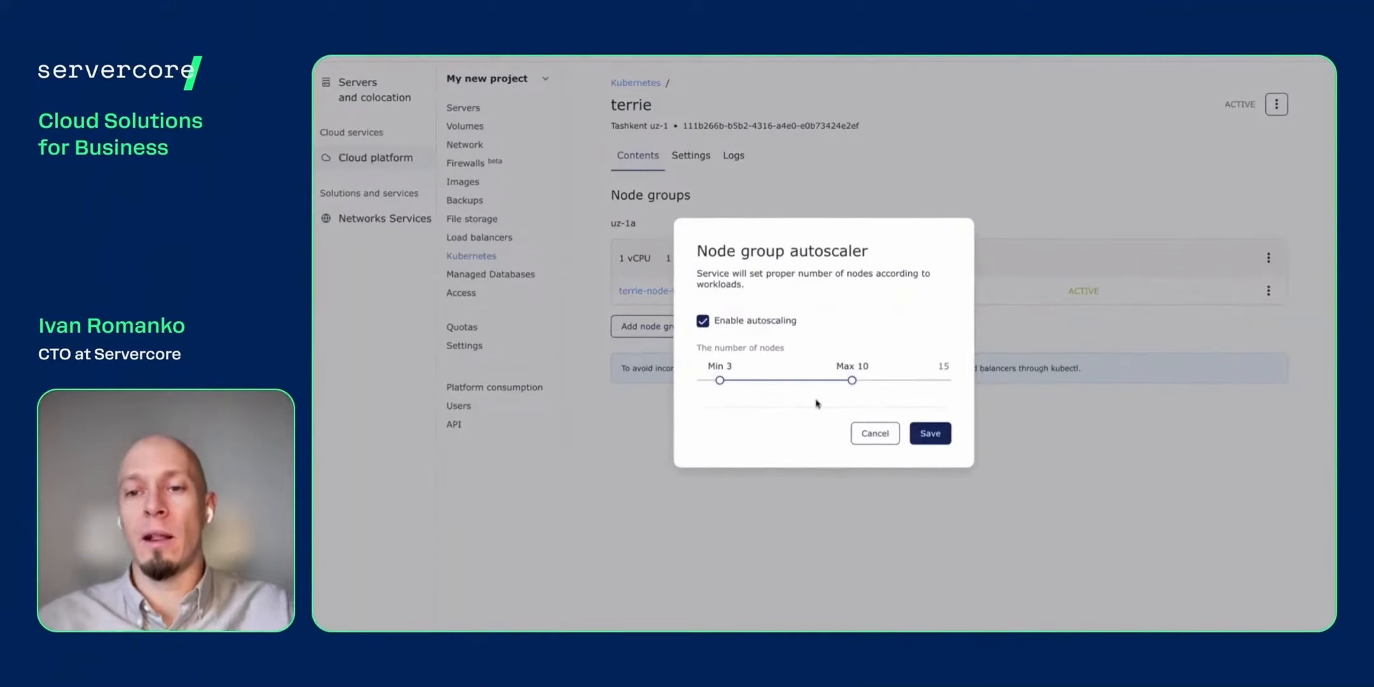
{"action": "left_click", "coordinate": [932, 436]}
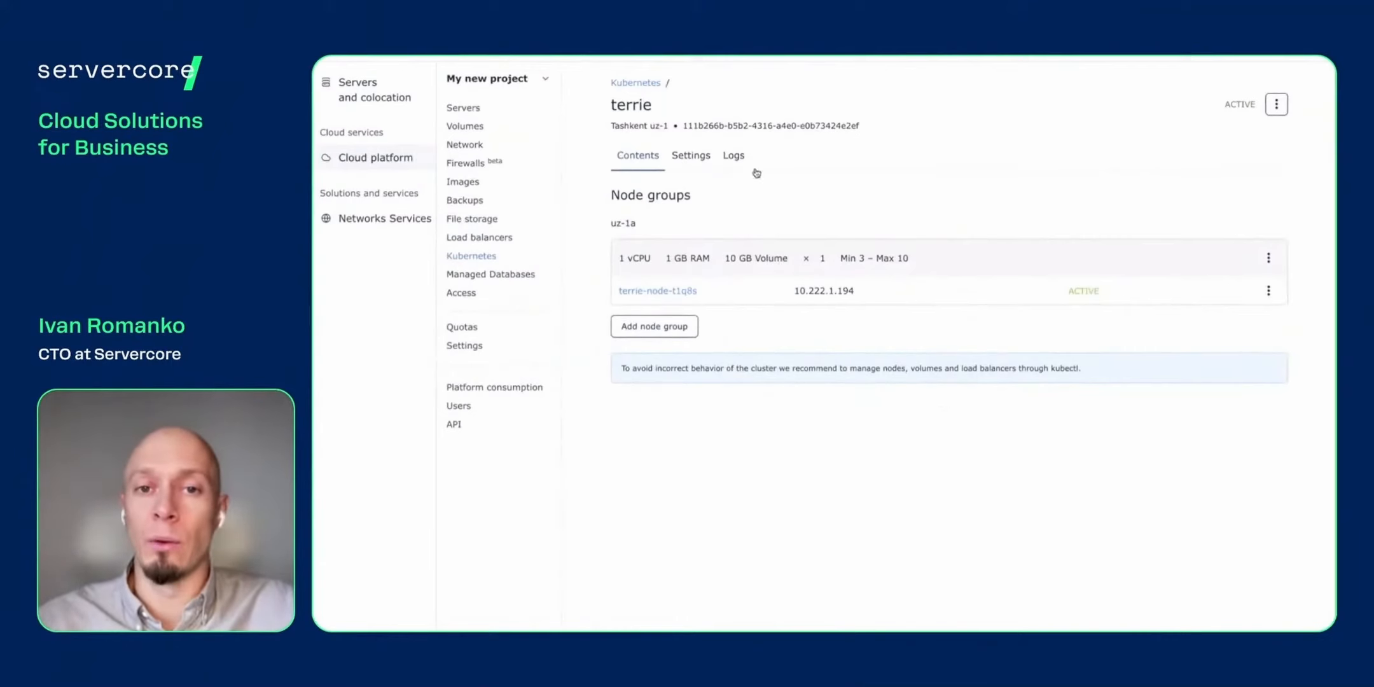
Examine the terrie cluster's settings and current version, and the state of the node group resize event in its logs
{"action": "left_click", "coordinate": [690, 163]}
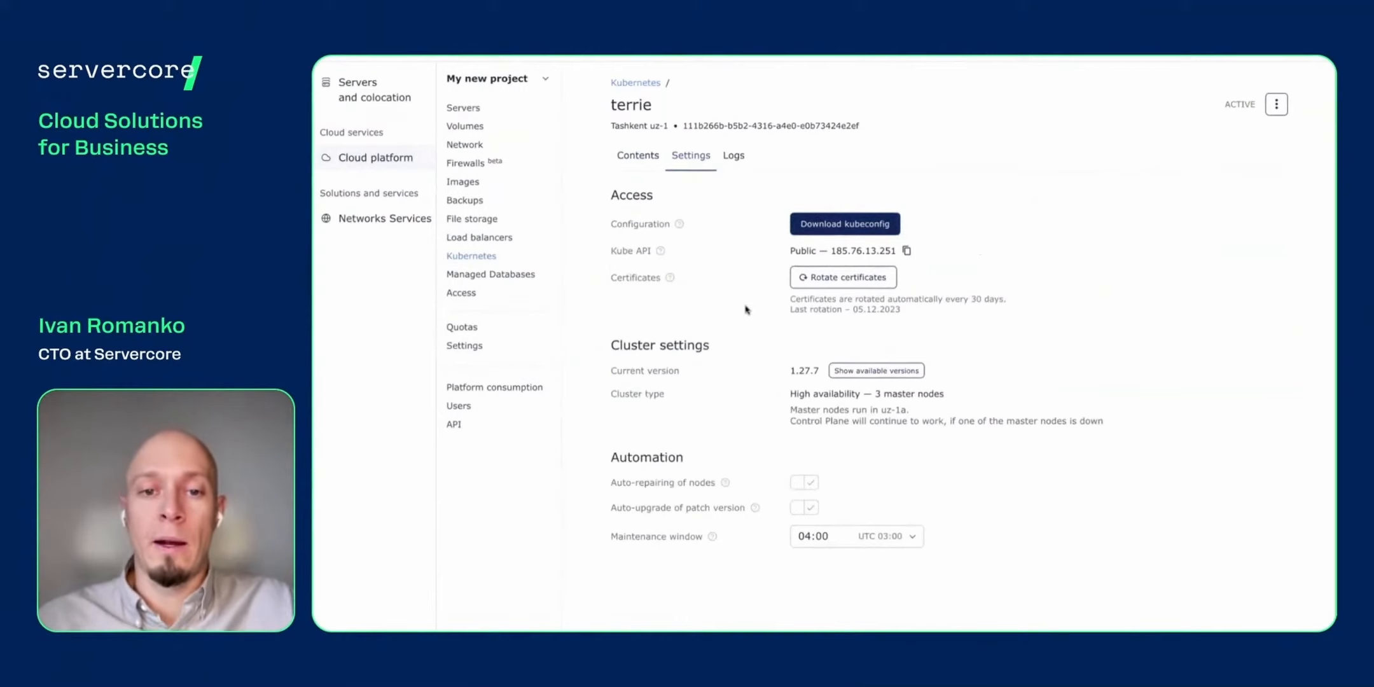
{"action": "left_click_drag", "start_coordinate": [789, 370], "coordinate": [820, 370]}
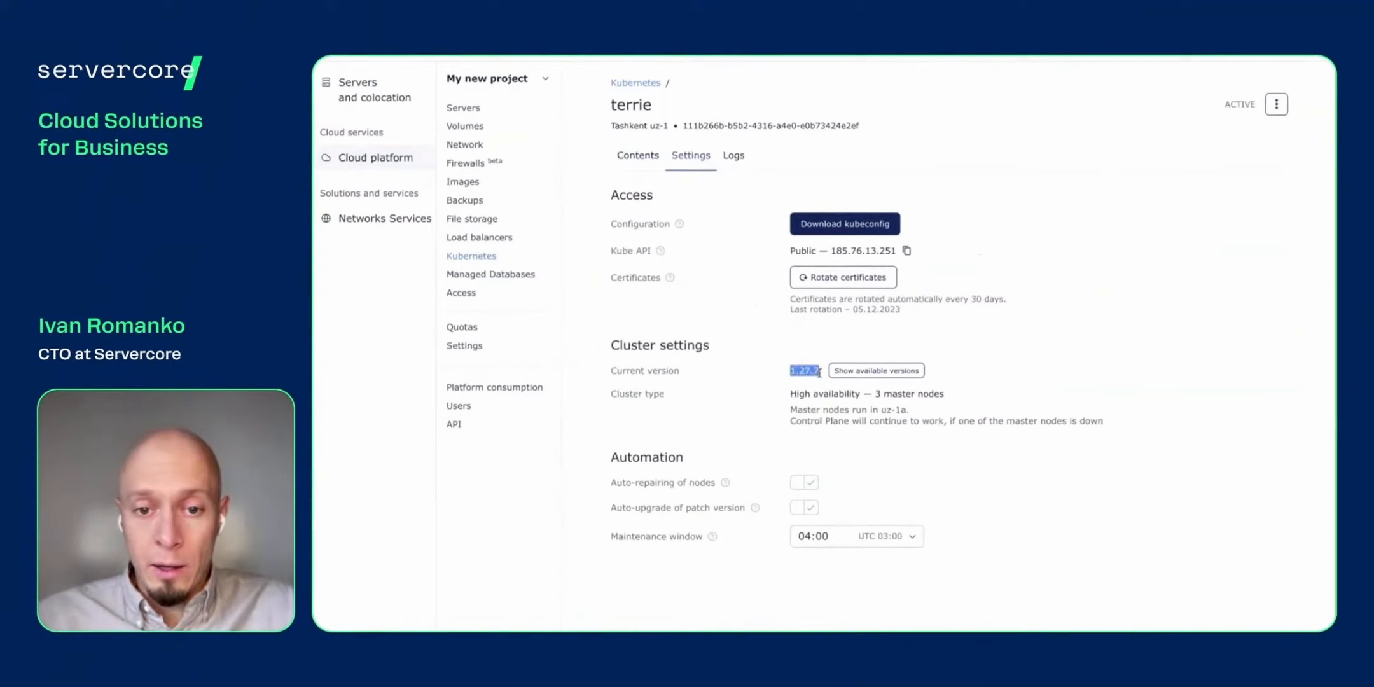
{"action": "left_click", "coordinate": [739, 159]}
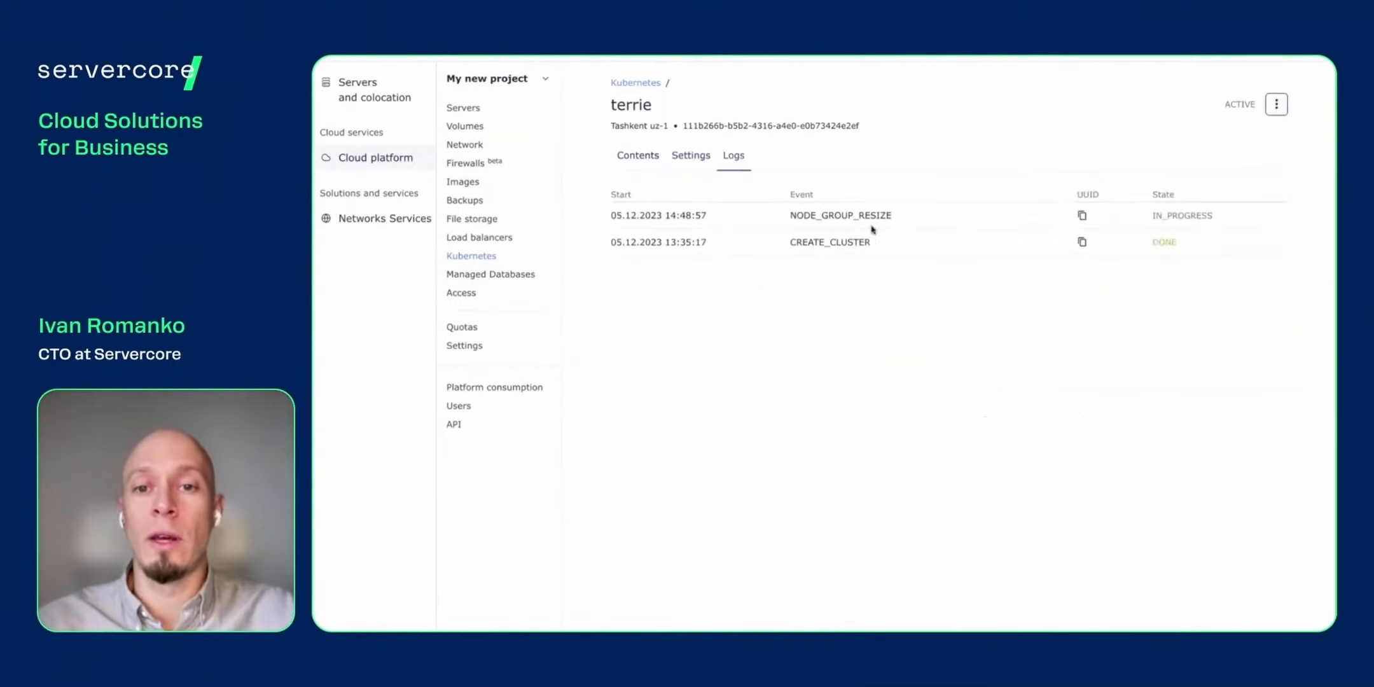
{"action": "left_click_drag", "start_coordinate": [789, 215], "coordinate": [898, 219]}
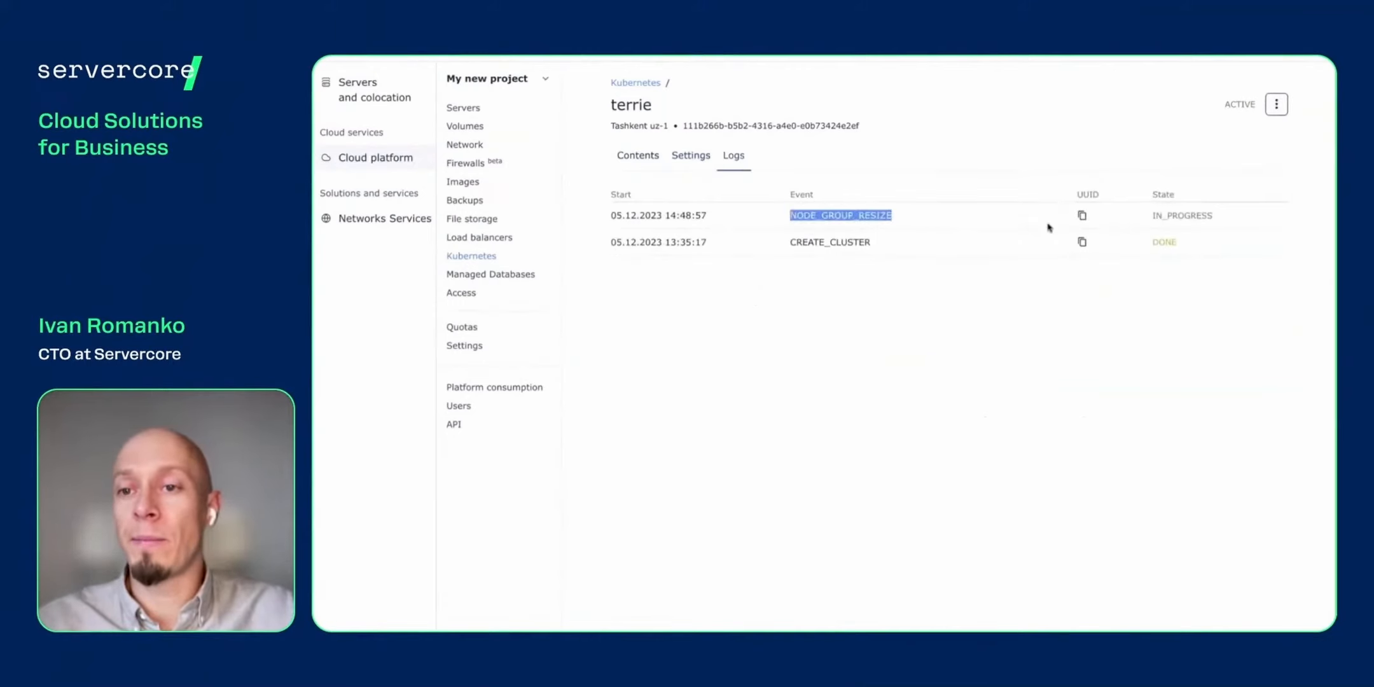
{"action": "double_click", "coordinate": [1191, 218]}
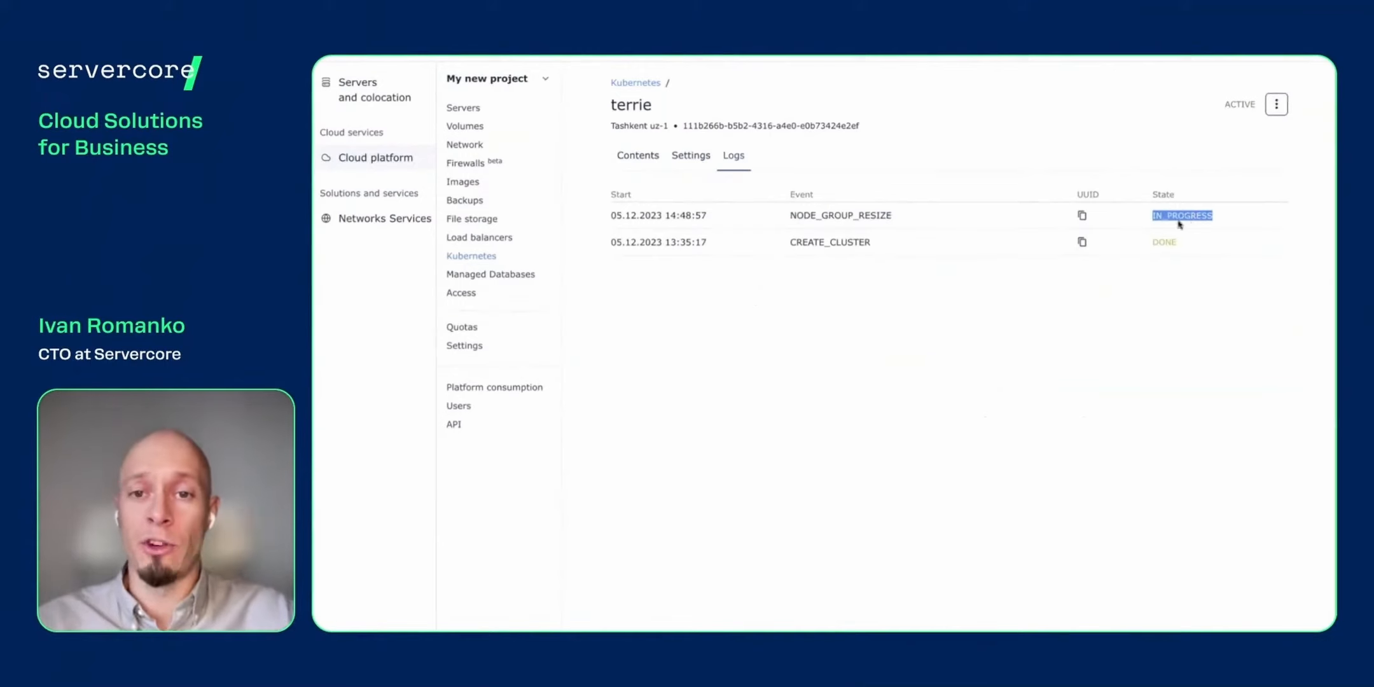
{"action": "left_click", "coordinate": [1178, 225]}
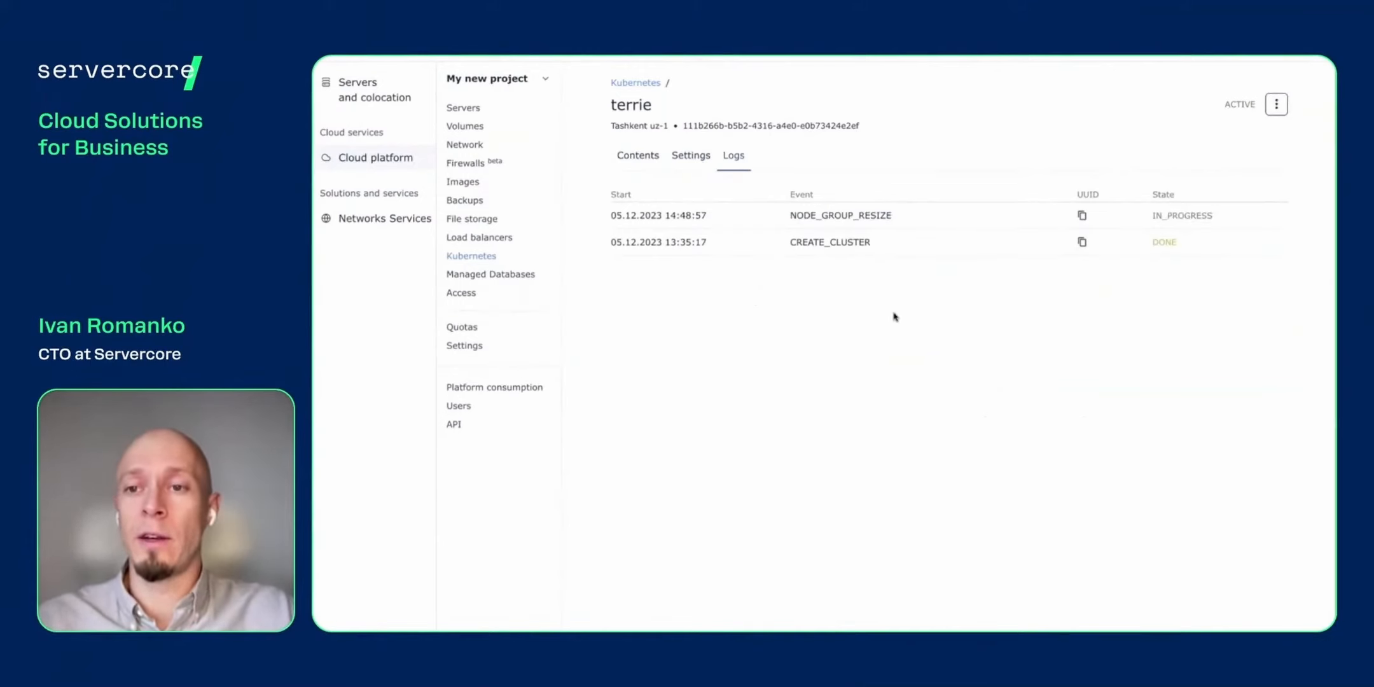
{"action": "double_click", "coordinate": [1194, 216]}
{"action": "left_click", "coordinate": [1208, 215]}
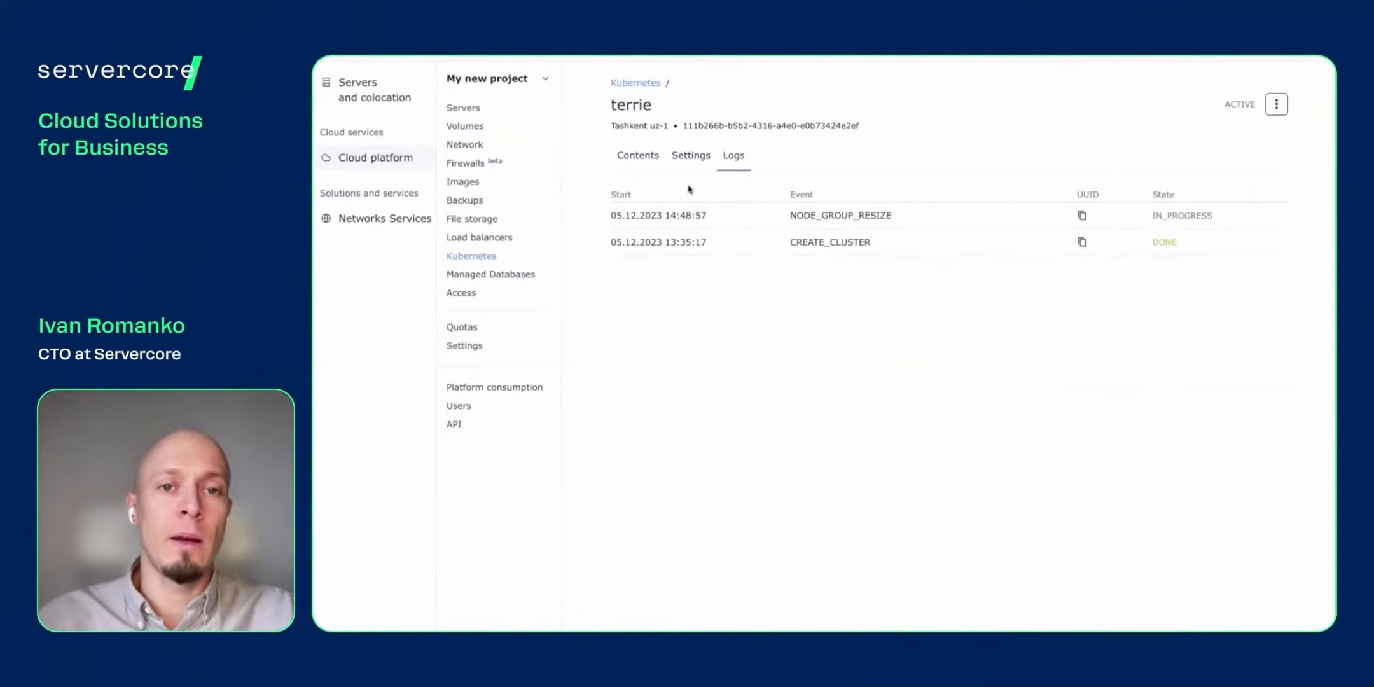
Check the terrie cluster's node group and compare it with its node servers in the cloud server list
{"action": "left_click", "coordinate": [643, 156]}
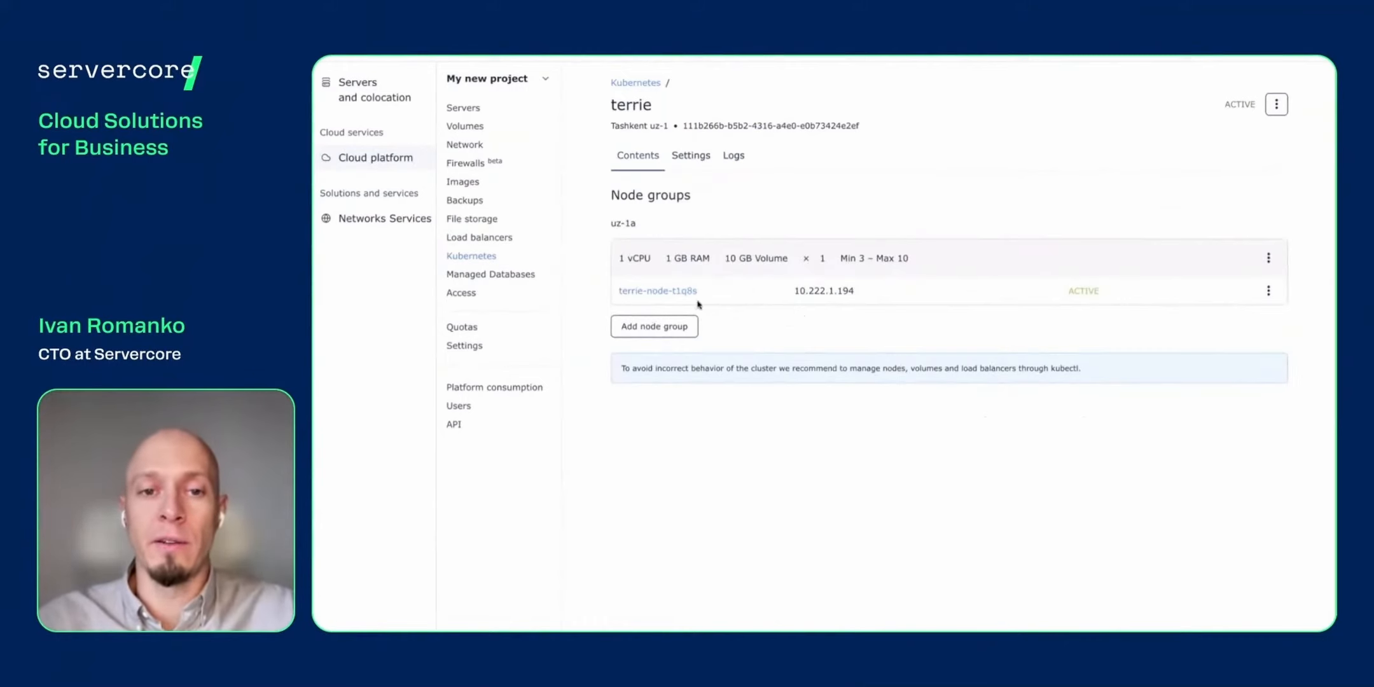
{"action": "left_click", "coordinate": [466, 111]}
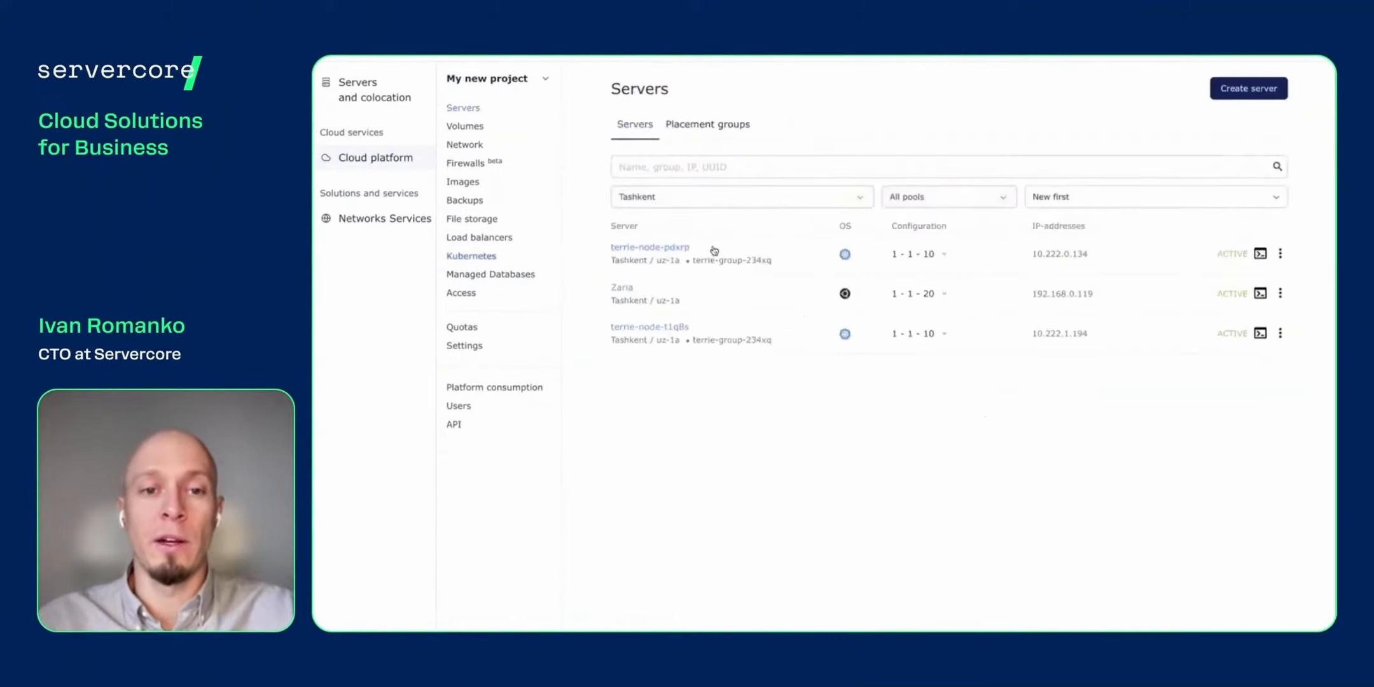
{"action": "left_click_drag", "start_coordinate": [596, 258], "coordinate": [601, 254]}
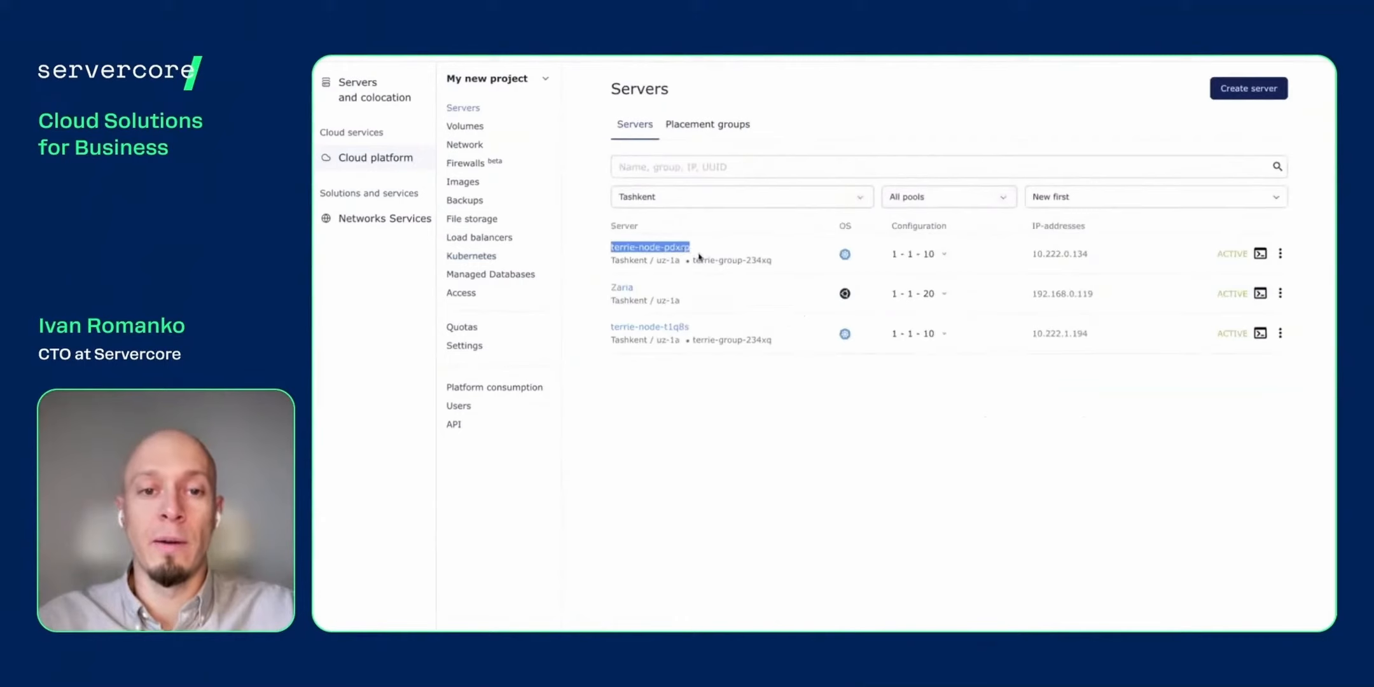
{"action": "left_click", "coordinate": [644, 337]}
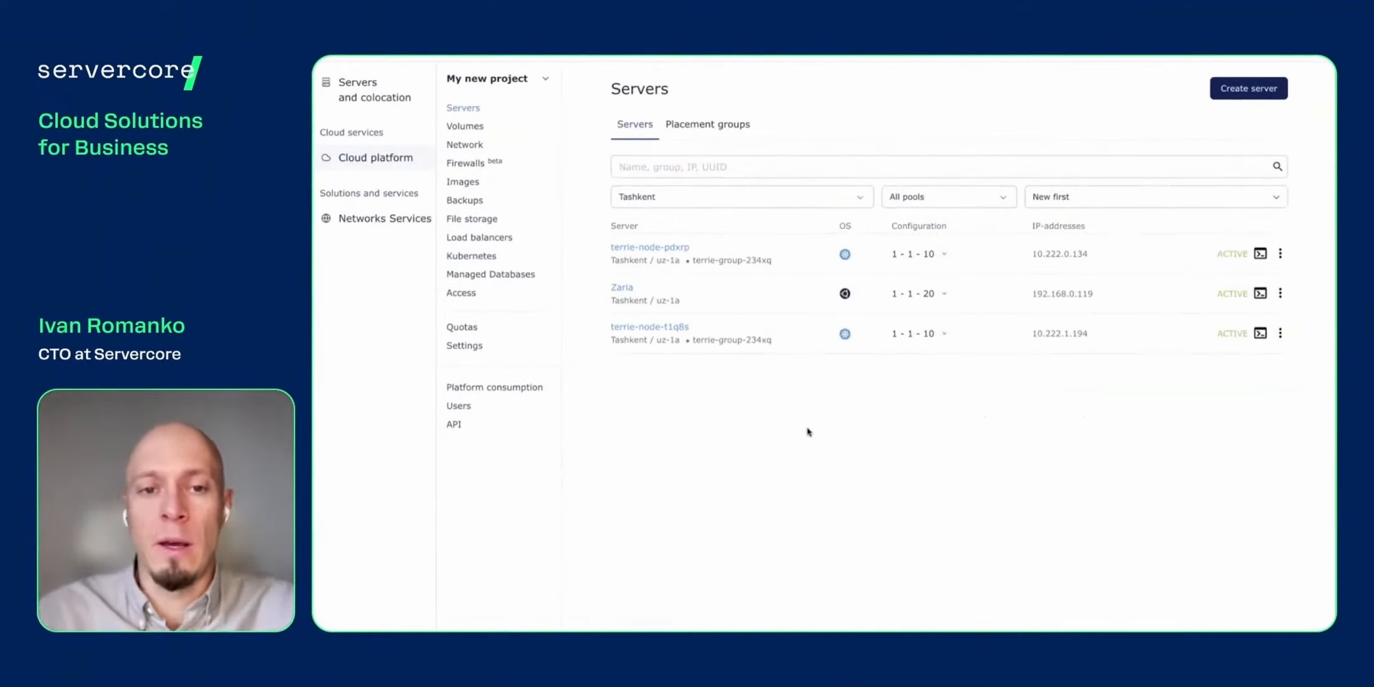
Open the server terrie-node-t1q8s and examine its configuration note and the actions available for its network volume
{"action": "left_click", "coordinate": [636, 328]}
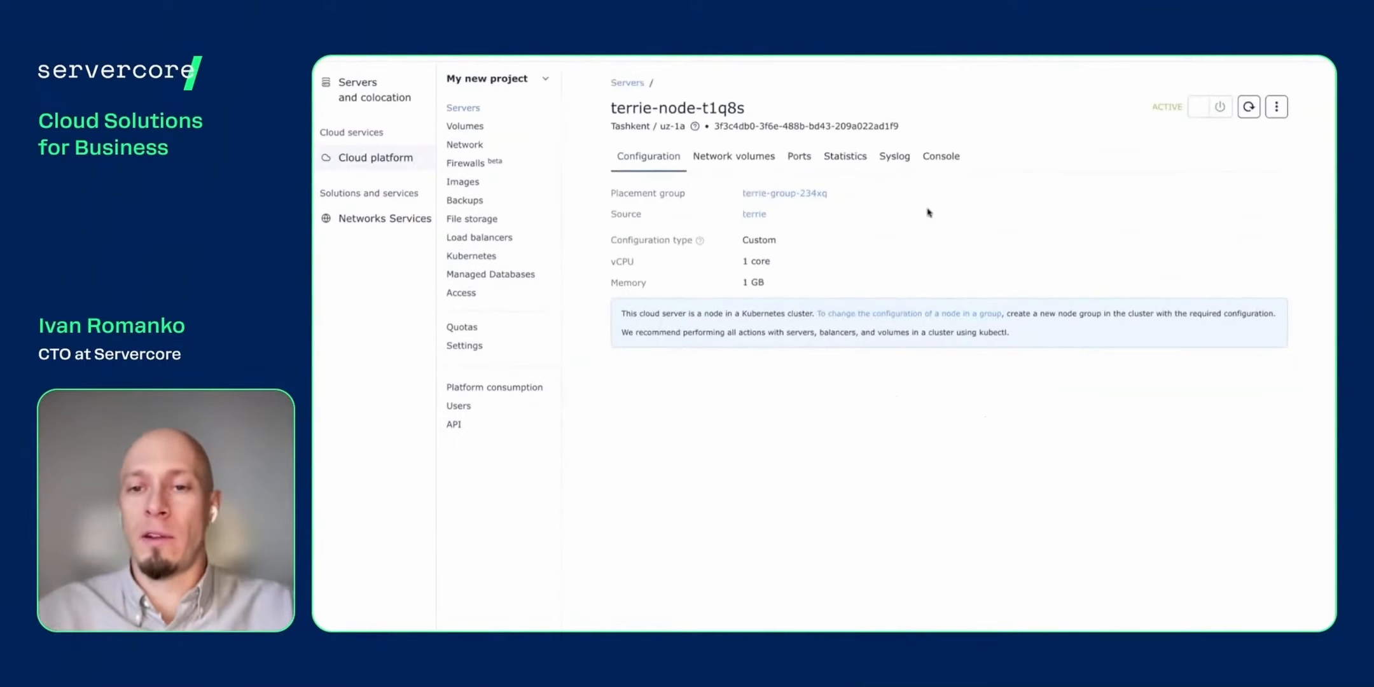
{"action": "triple_click", "coordinate": [616, 312]}
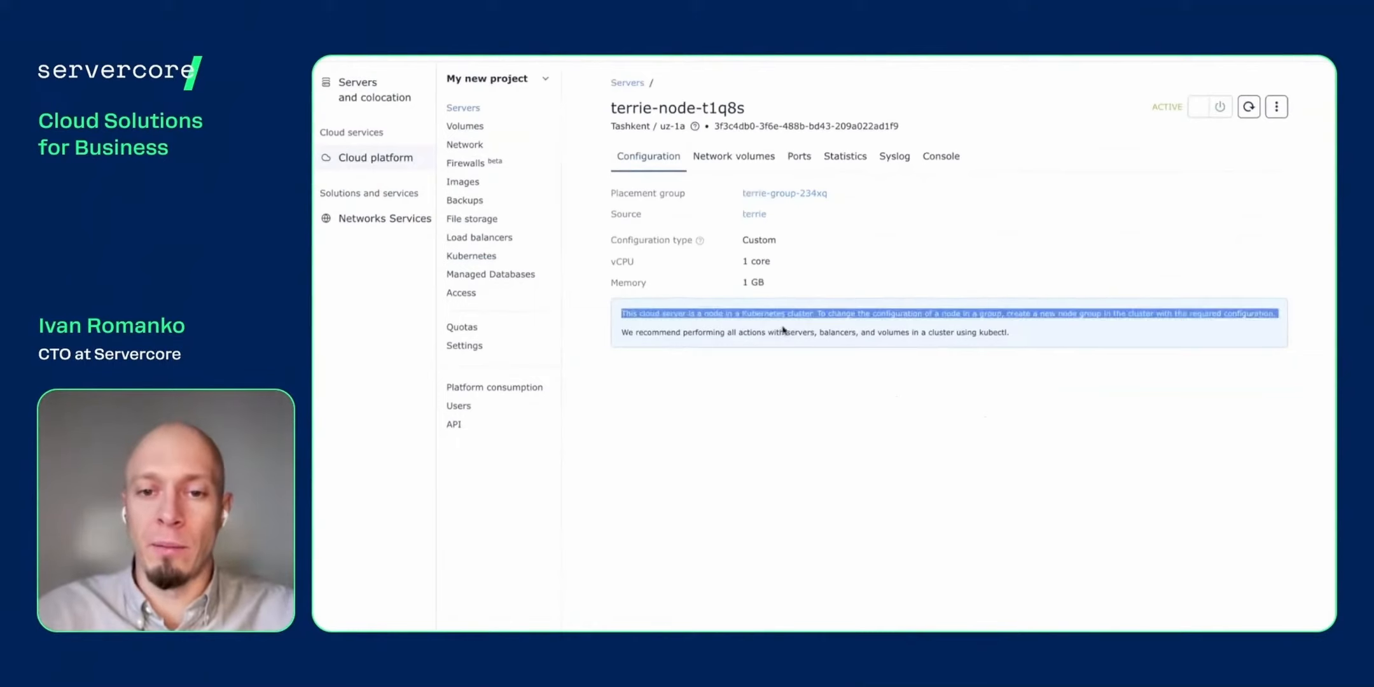
{"action": "left_click", "coordinate": [814, 326]}
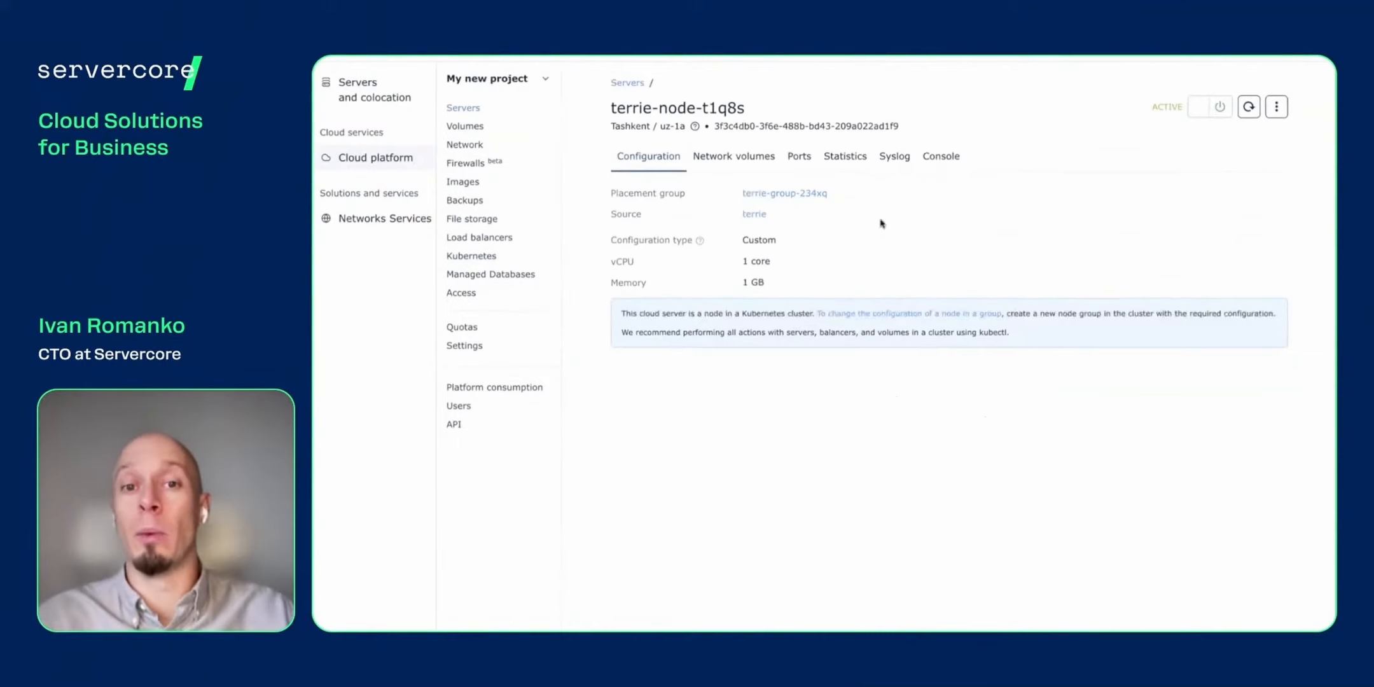
{"action": "left_click", "coordinate": [740, 168]}
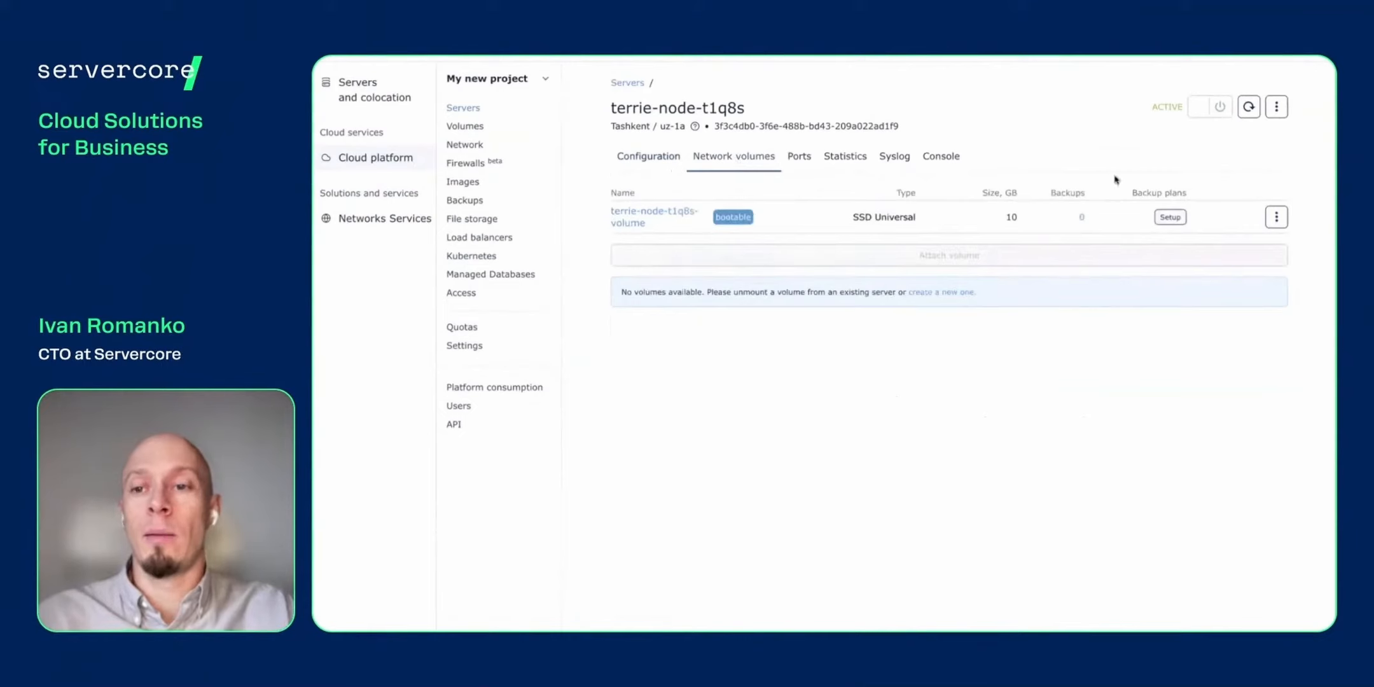
{"action": "left_click", "coordinate": [1275, 217]}
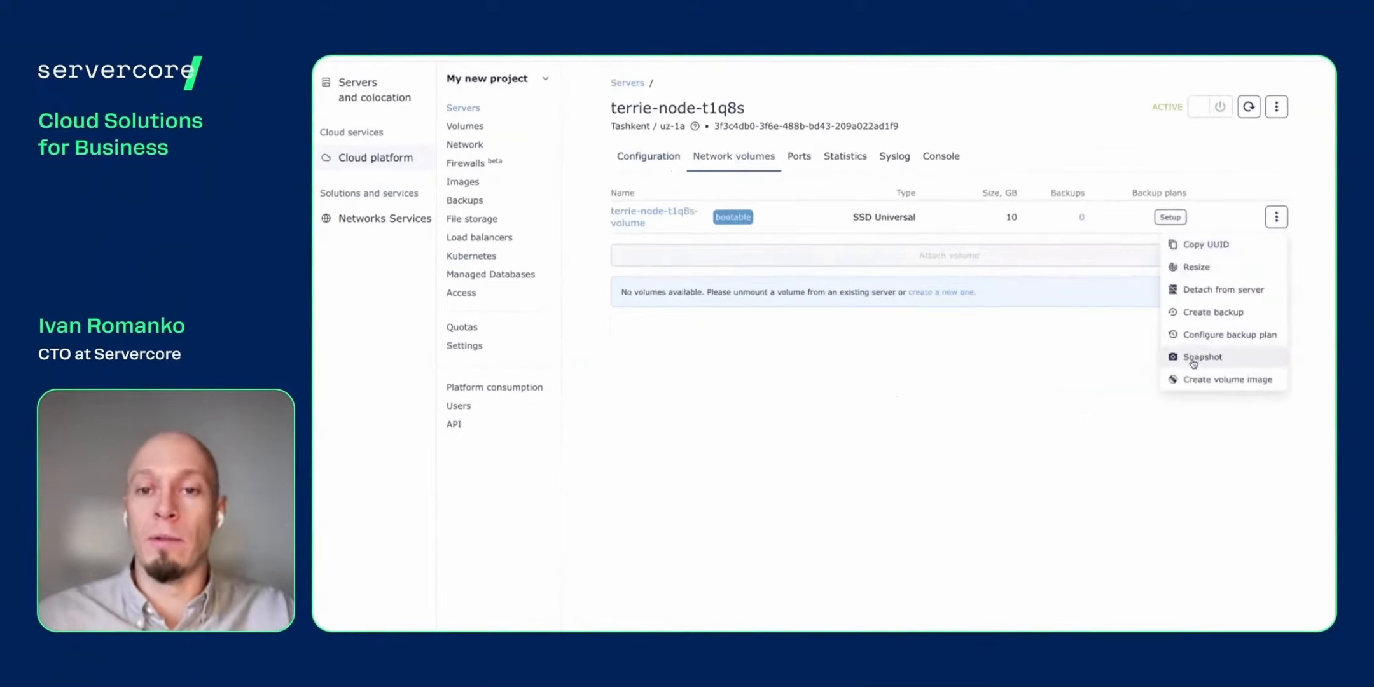
{"action": "left_click", "coordinate": [971, 412]}
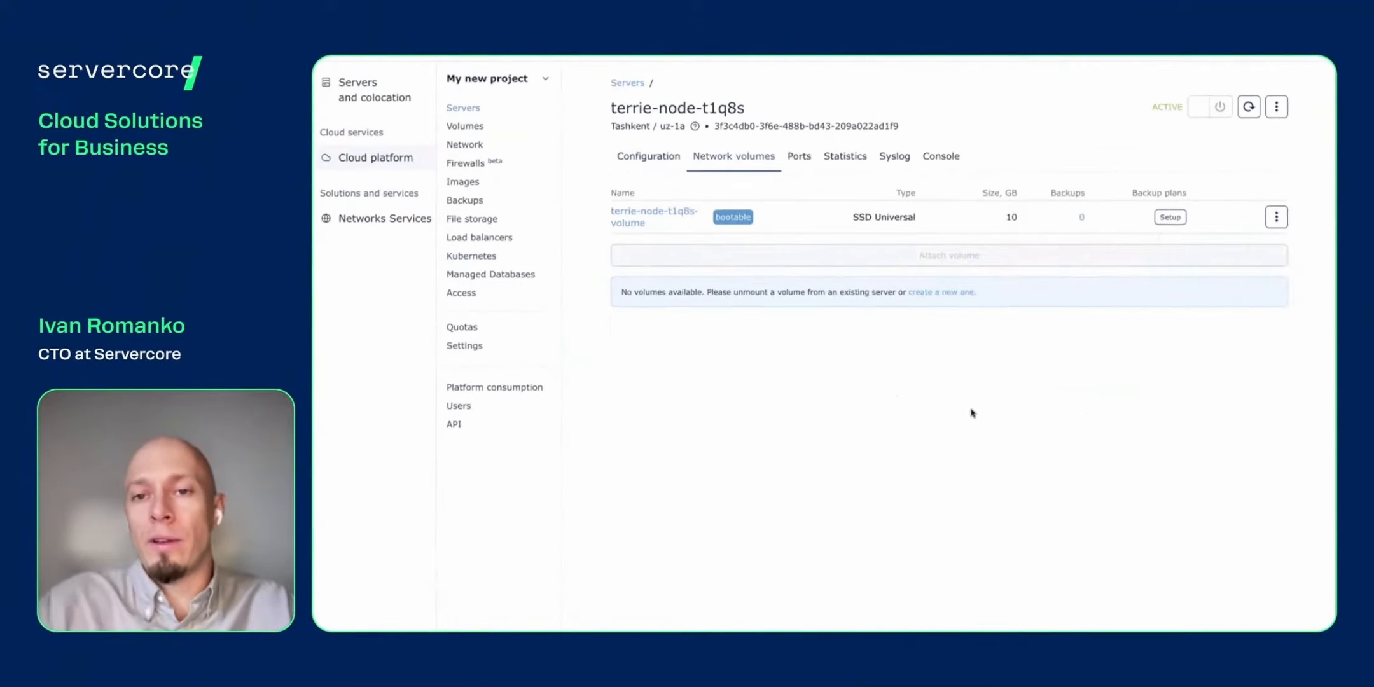